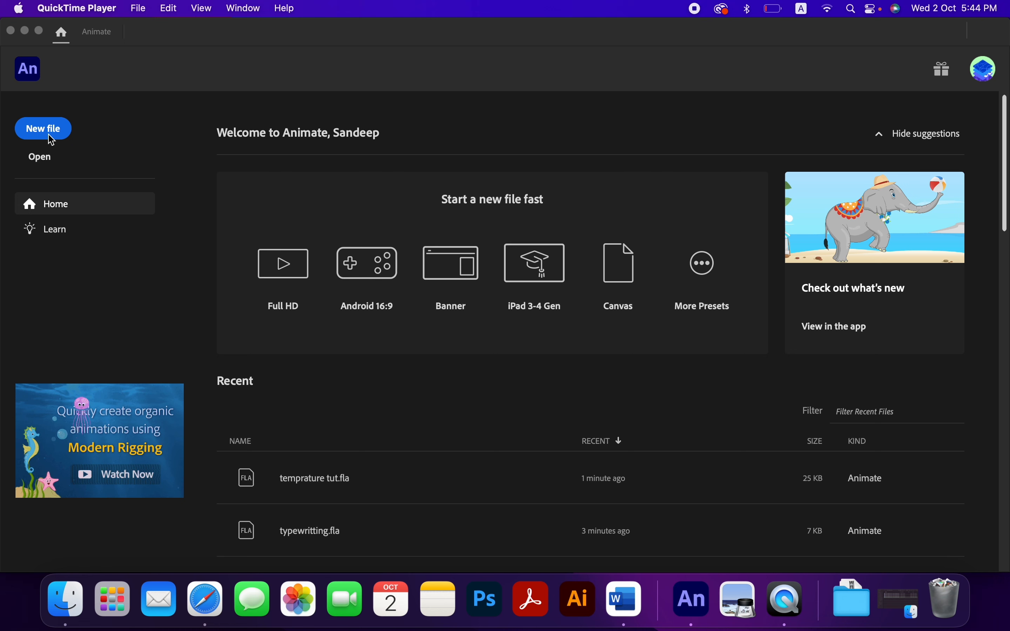
# - Create a new 600 × 600 px ActionScript 3.0 document at 24 fps from the Square social preset
pyautogui.click(55, 137)
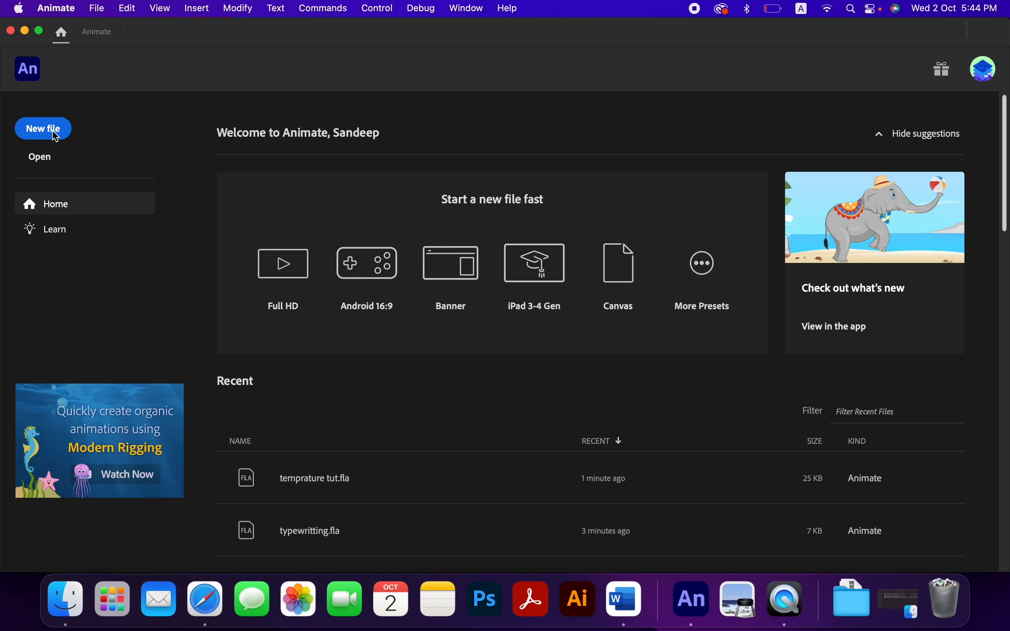
pyautogui.click(44, 128)
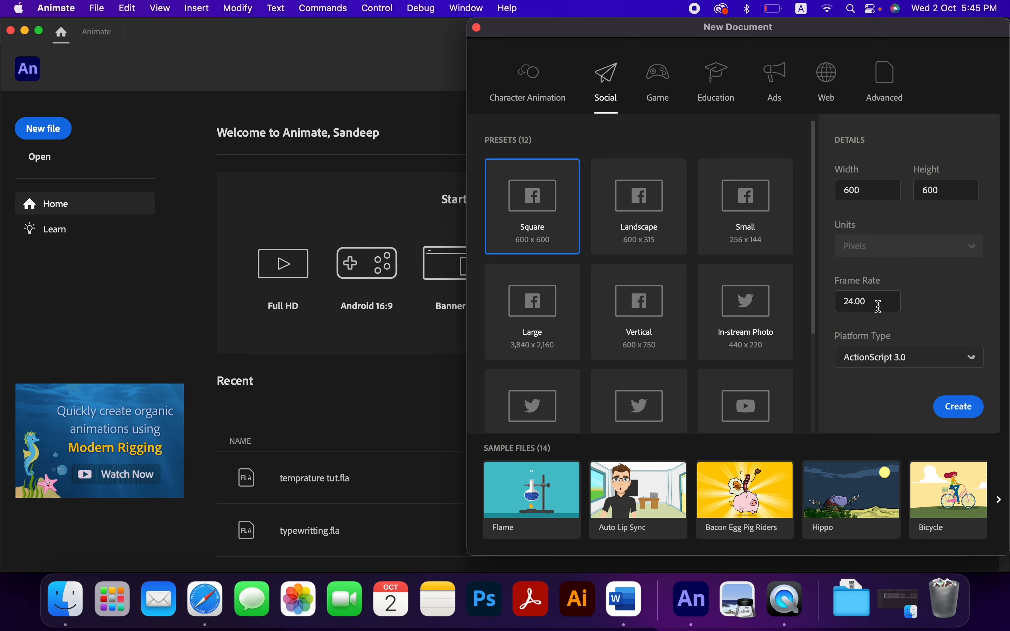
pyautogui.click(959, 415)
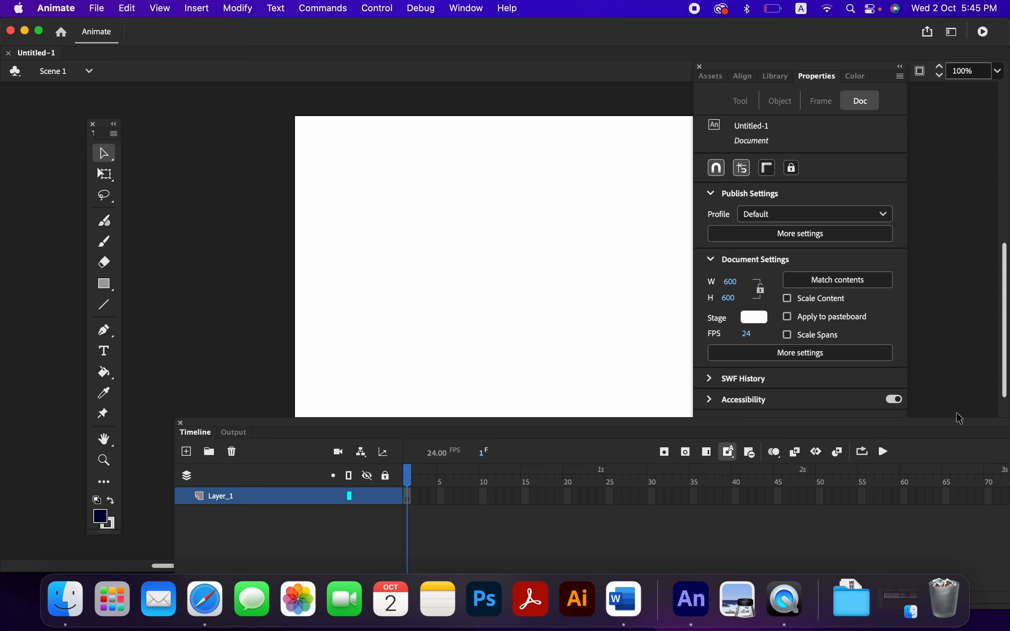
# - Reposition the floating Timeline and Properties panels so that more of the stage is exposed
pyautogui.moveTo(627, 426)
pyautogui.mouseDown()
pyautogui.moveTo(559, 467)
pyautogui.moveTo(610, 436)
pyautogui.mouseUp()
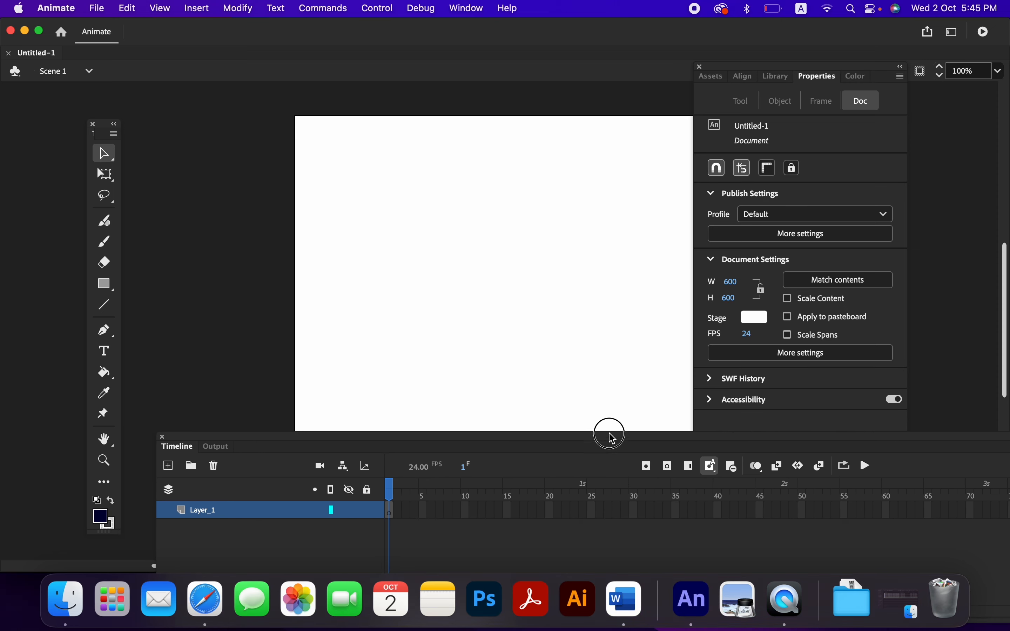
pyautogui.moveTo(749, 76); pyautogui.dragTo(802, 115)
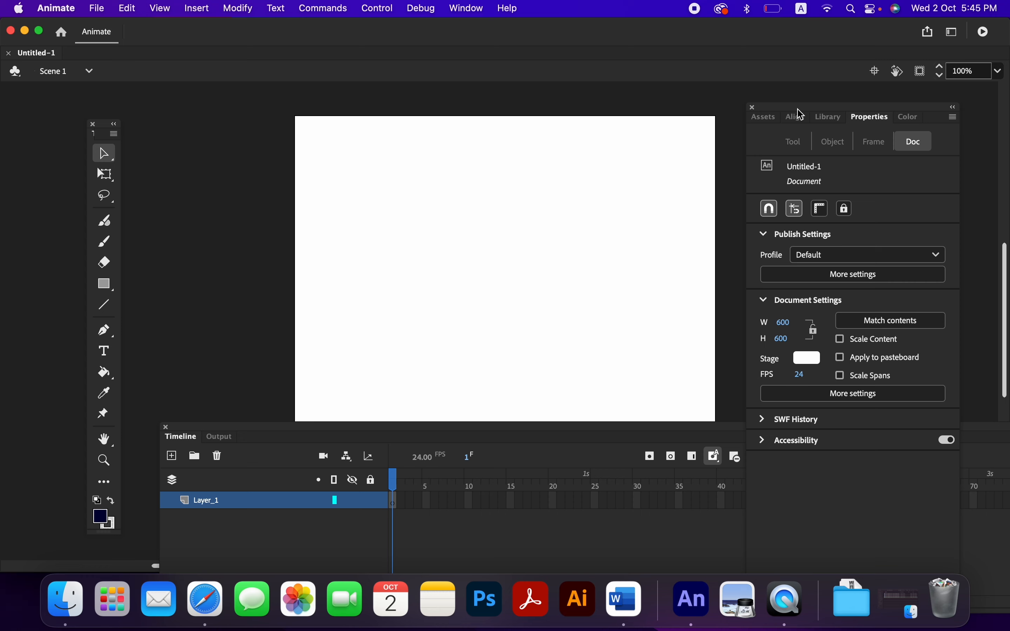
pyautogui.click(558, 428)
pyautogui.moveTo(558, 428); pyautogui.dragTo(538, 435)
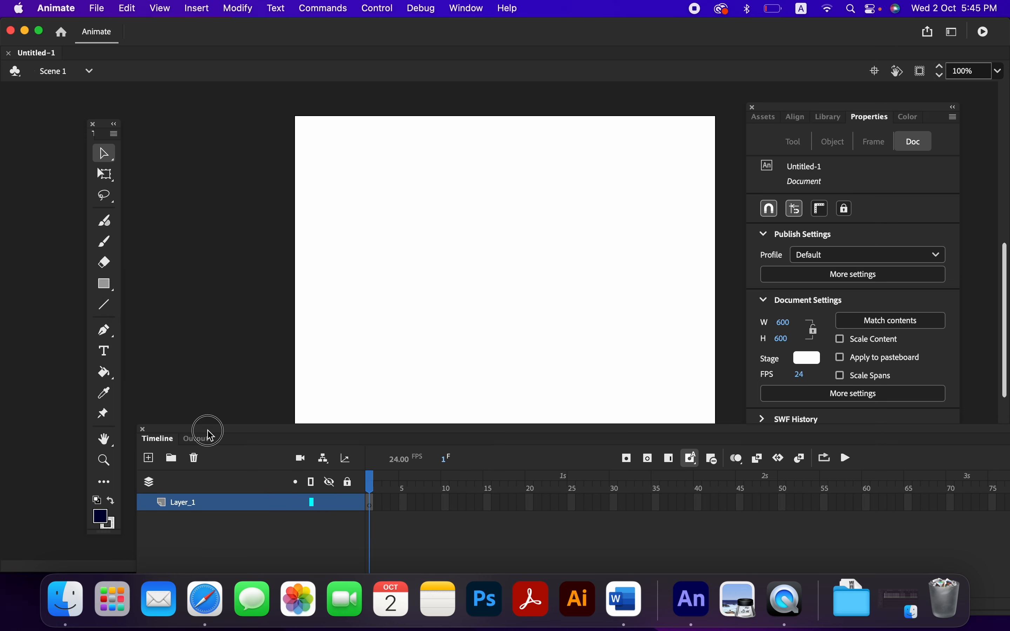
# - Rename the document's only layer as slider, shifting the Timeline up for access and back down clear of the stage
pyautogui.moveTo(206, 427); pyautogui.dragTo(210, 377)
pyautogui.doubleClick(191, 450)
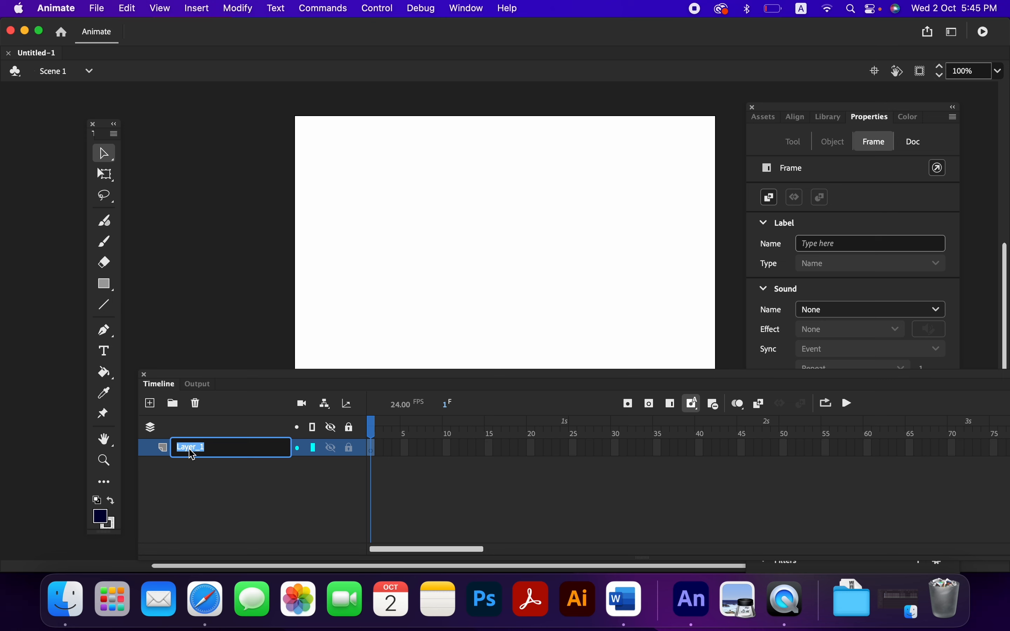
pyautogui.write('slider')
pyautogui.press('Return')
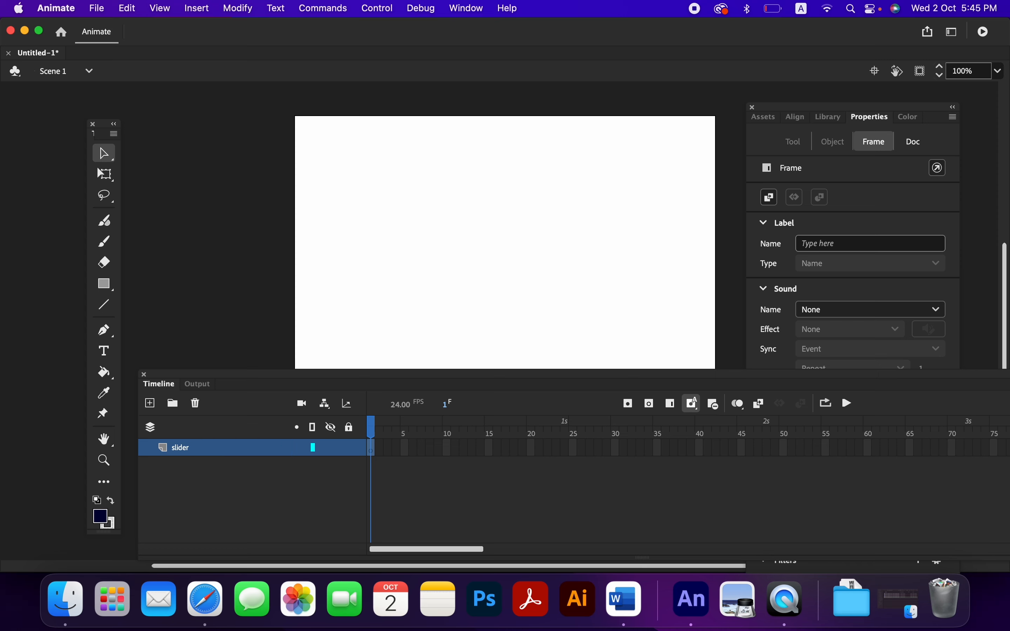
pyautogui.moveTo(321, 376); pyautogui.dragTo(323, 441)
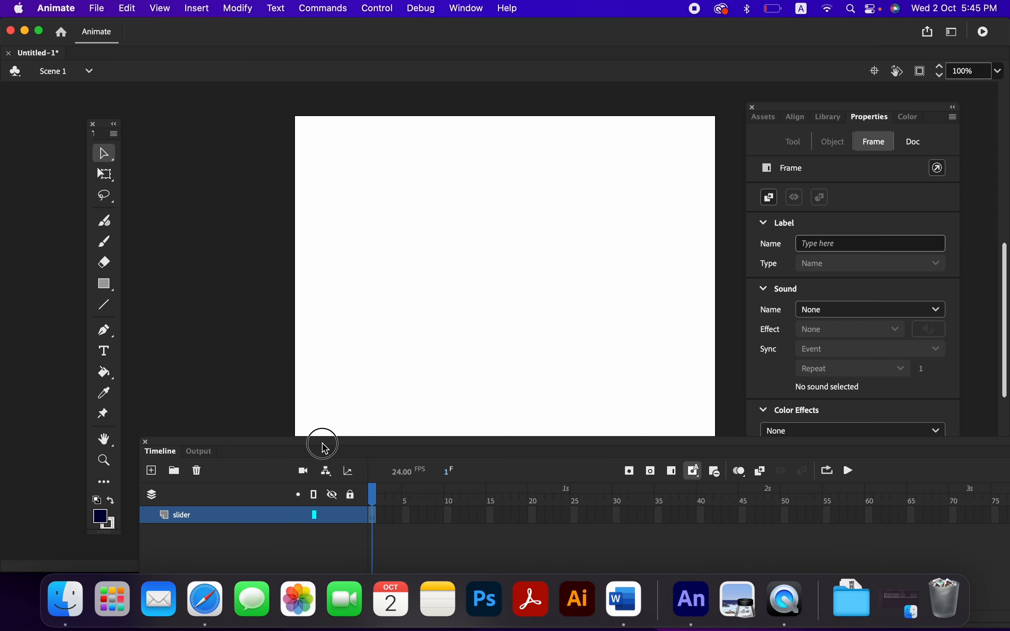
# - Set the fill colour to #666666 and draw a horizontal line about 407 px wide across the stage with the Line tool
pyautogui.click(105, 309)
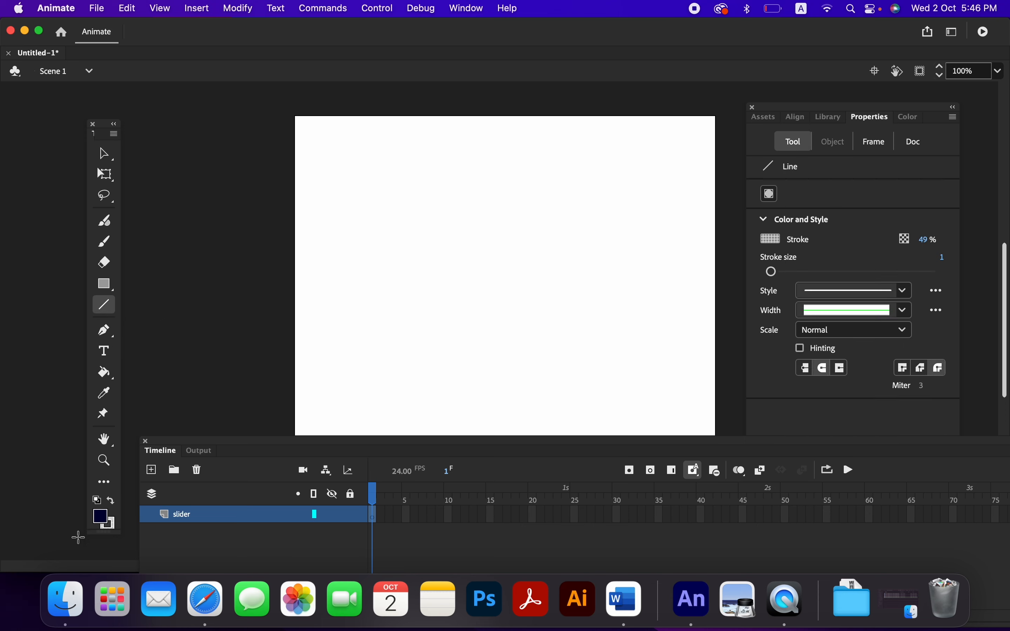
pyautogui.click(101, 517)
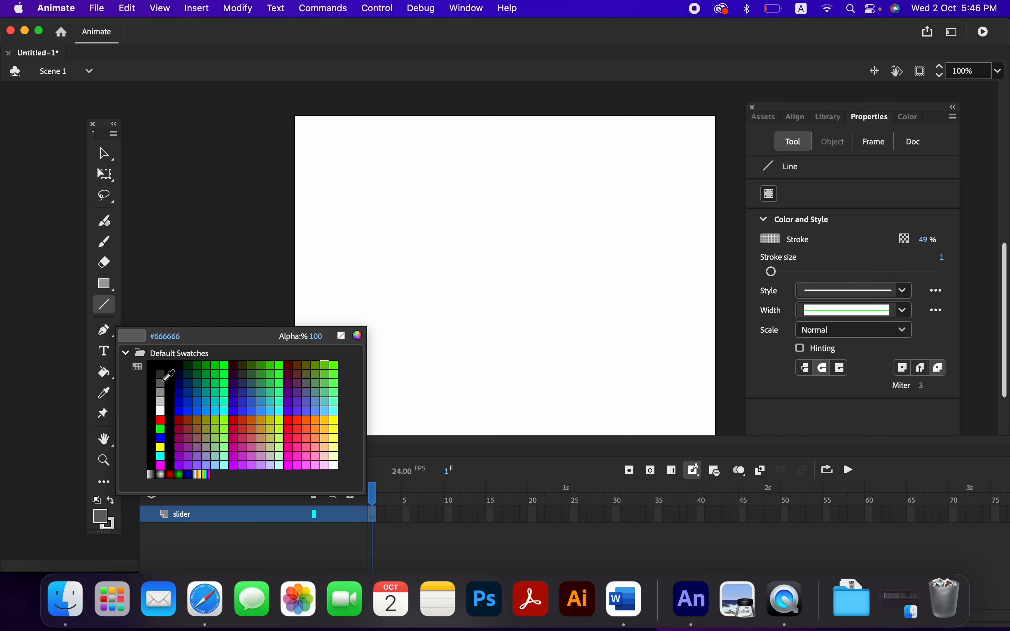
pyautogui.click(164, 380)
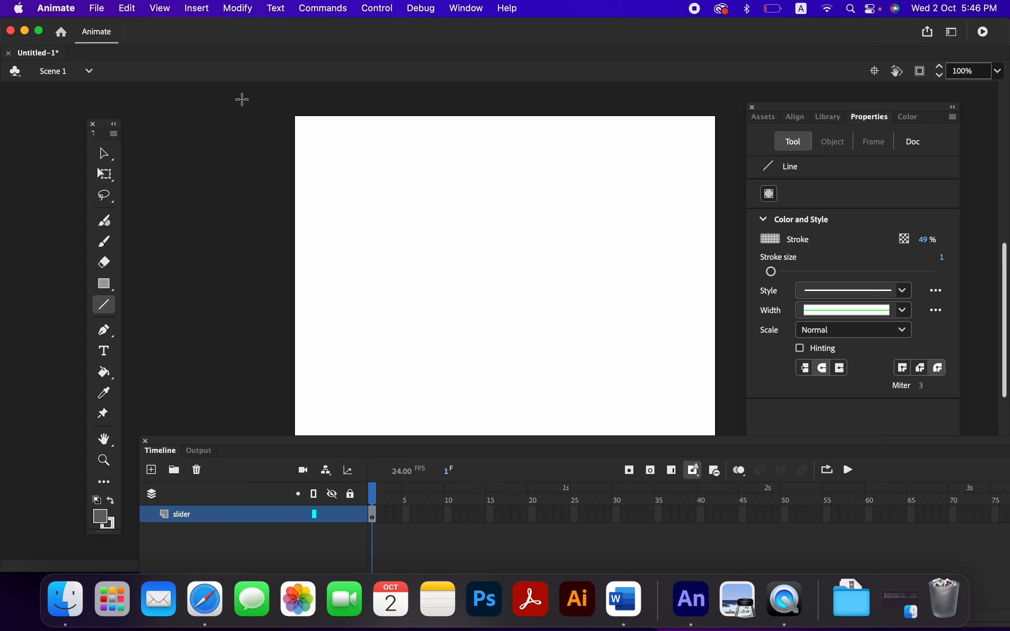
# - Select the drawn line and set its stroke to #666666 with 100% alpha and a stroke size of 2
pyautogui.click(105, 155)
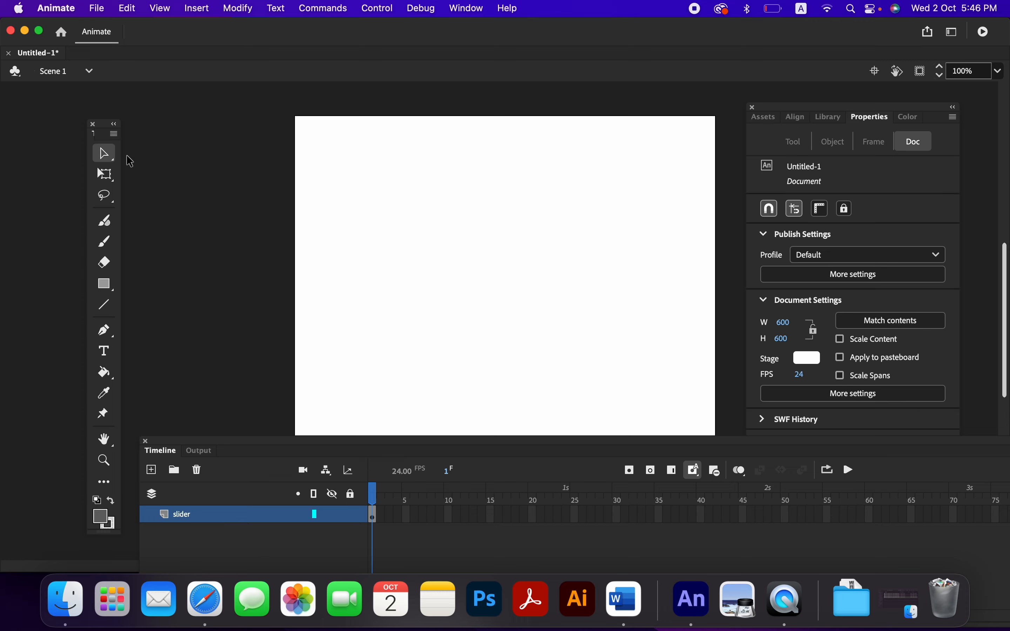
pyautogui.moveTo(281, 231); pyautogui.dragTo(794, 392)
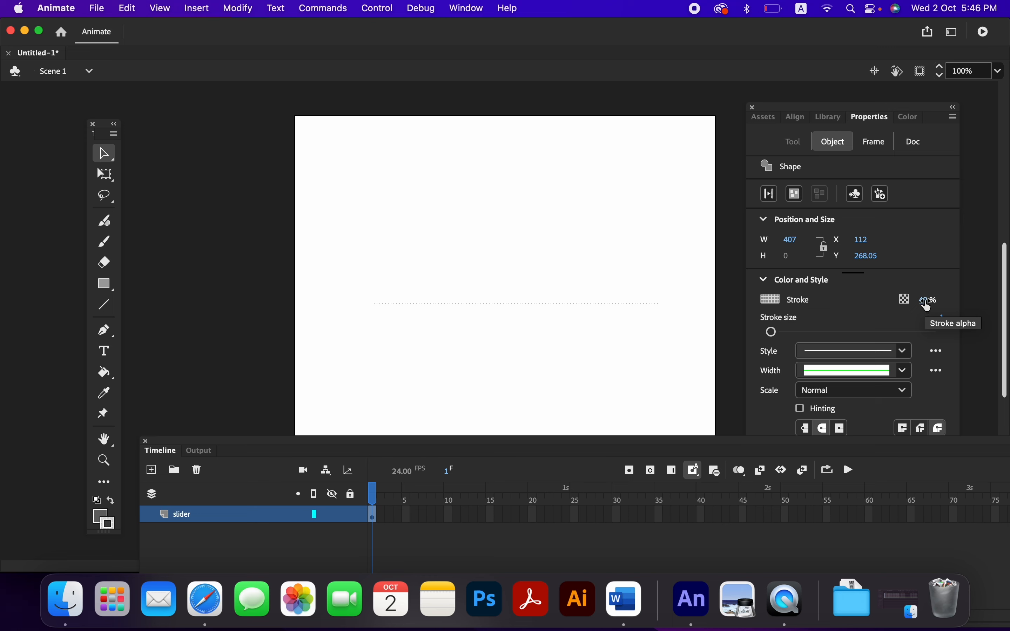
pyautogui.moveTo(929, 309)
pyautogui.mouseDown()
pyautogui.moveTo(917, 298)
pyautogui.moveTo(978, 305)
pyautogui.mouseUp()
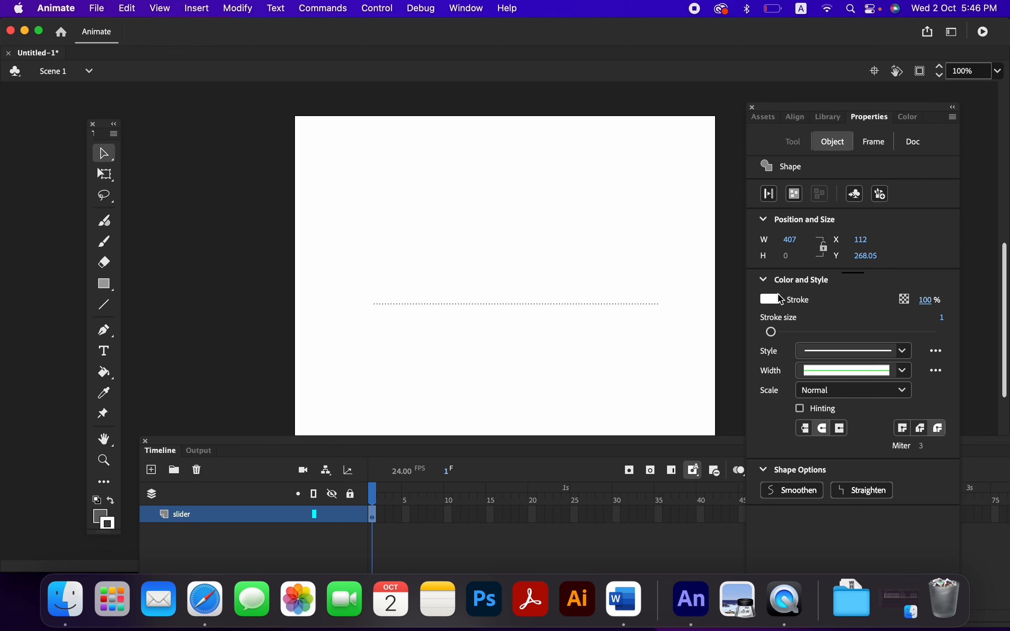
pyautogui.click(777, 305)
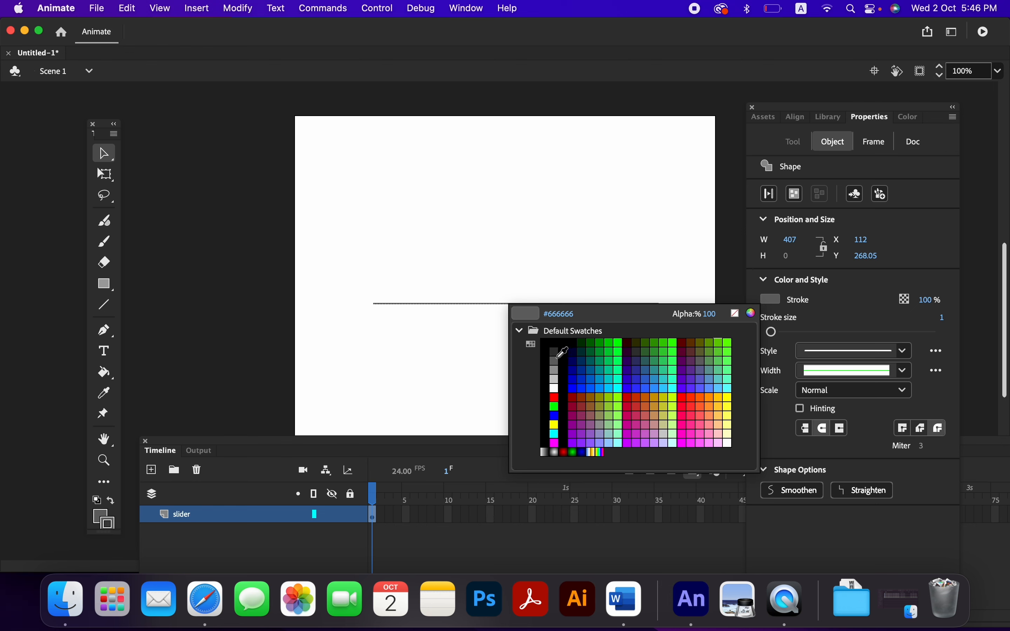
pyautogui.click(556, 360)
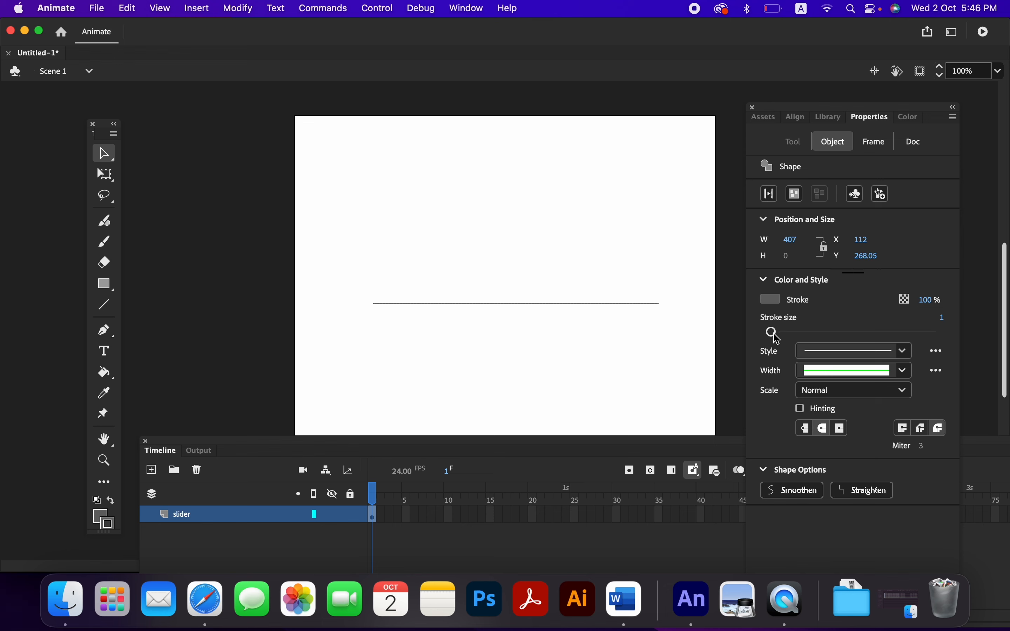
pyautogui.click(943, 317)
pyautogui.write('2')
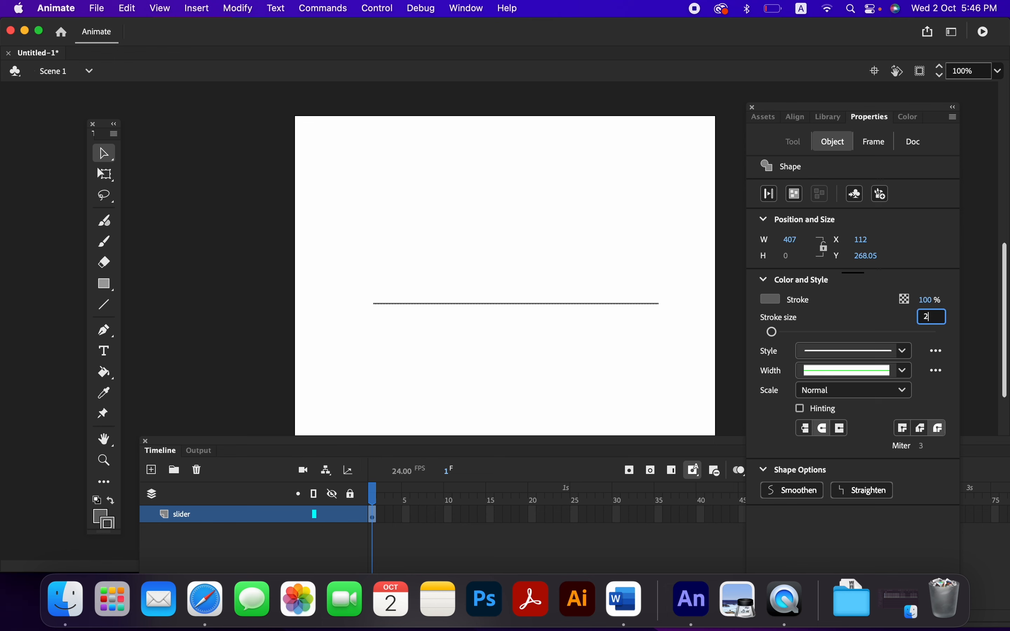
pyautogui.press('Return')
# - Centre the line horizontally and vertically on the stage using Align to stage, then deselect it
pyautogui.moveTo(551, 309)
pyautogui.mouseDown()
pyautogui.moveTo(533, 307)
pyautogui.moveTo(542, 303)
pyautogui.mouseUp()
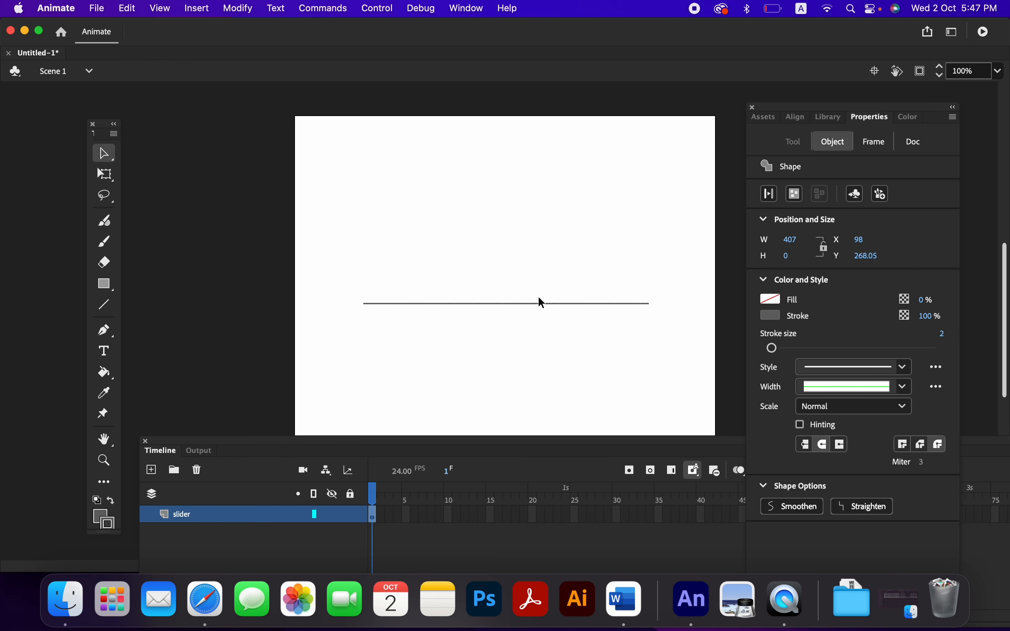
pyautogui.click(459, 11)
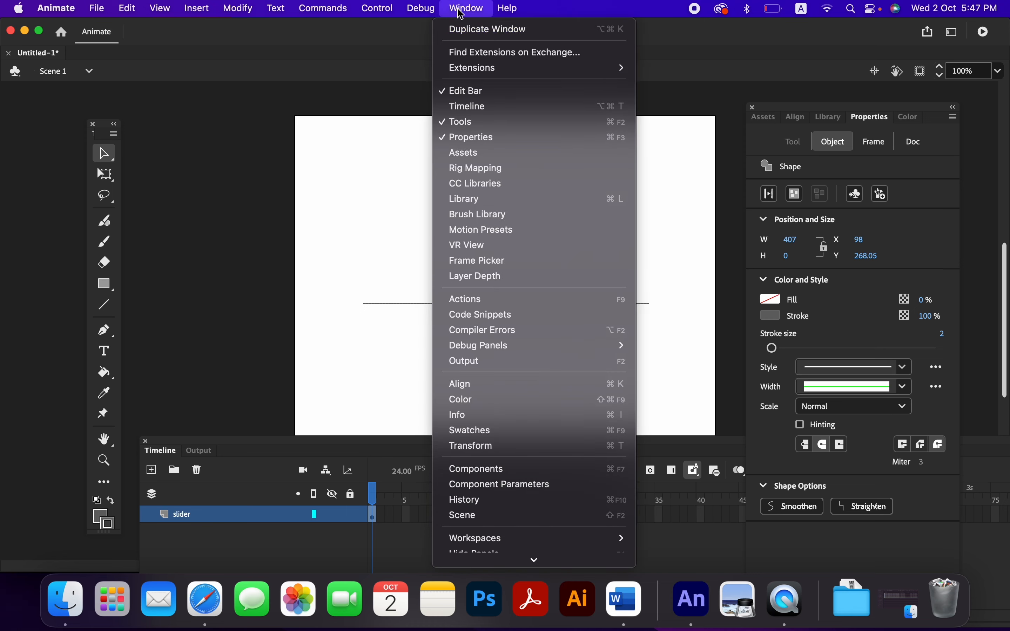
pyautogui.click(491, 388)
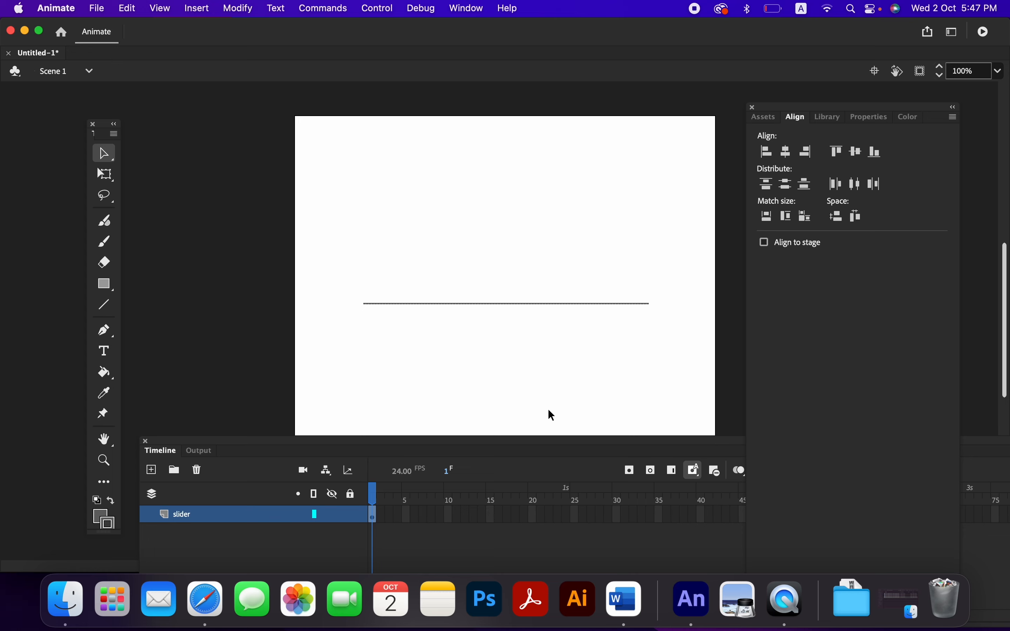
pyautogui.click(765, 245)
pyautogui.click(786, 152)
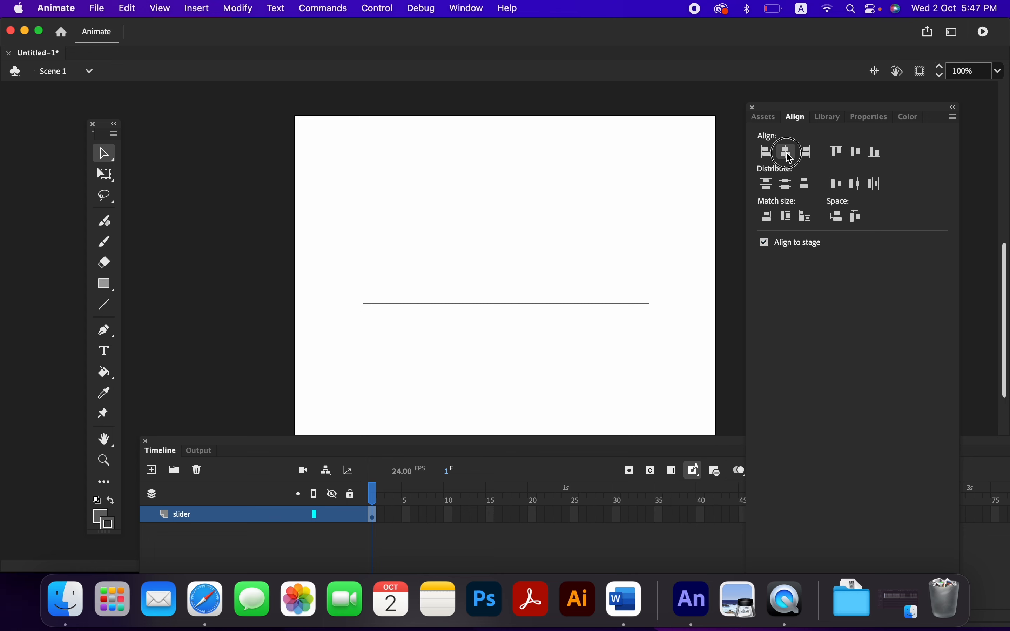
pyautogui.click(861, 156)
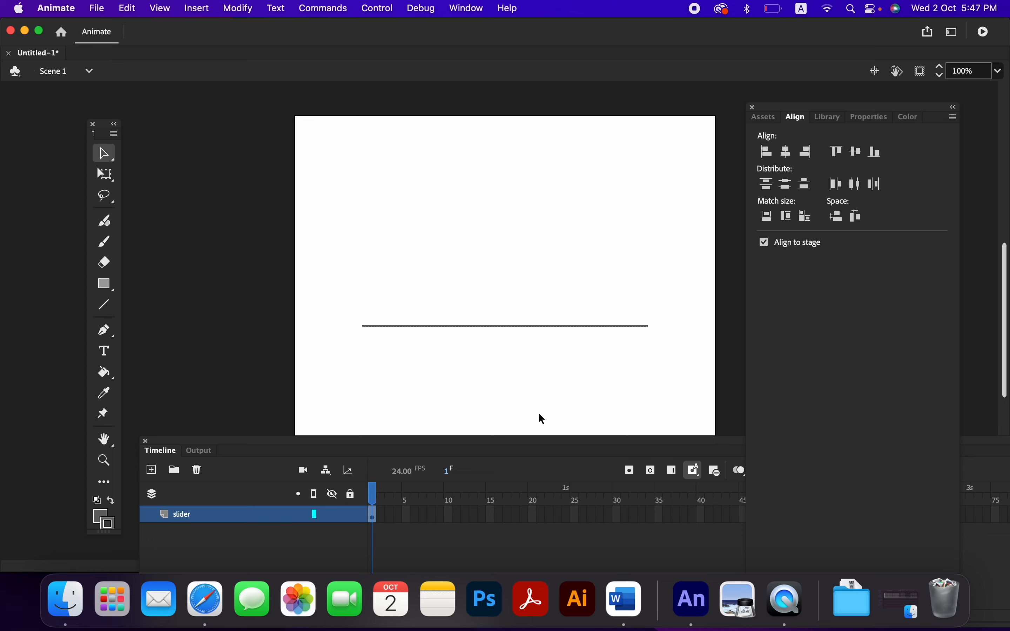
pyautogui.click(534, 393)
# - Lock the slider layer and add a new layer named ui above it
pyautogui.moveTo(354, 515)
pyautogui.click(354, 516)
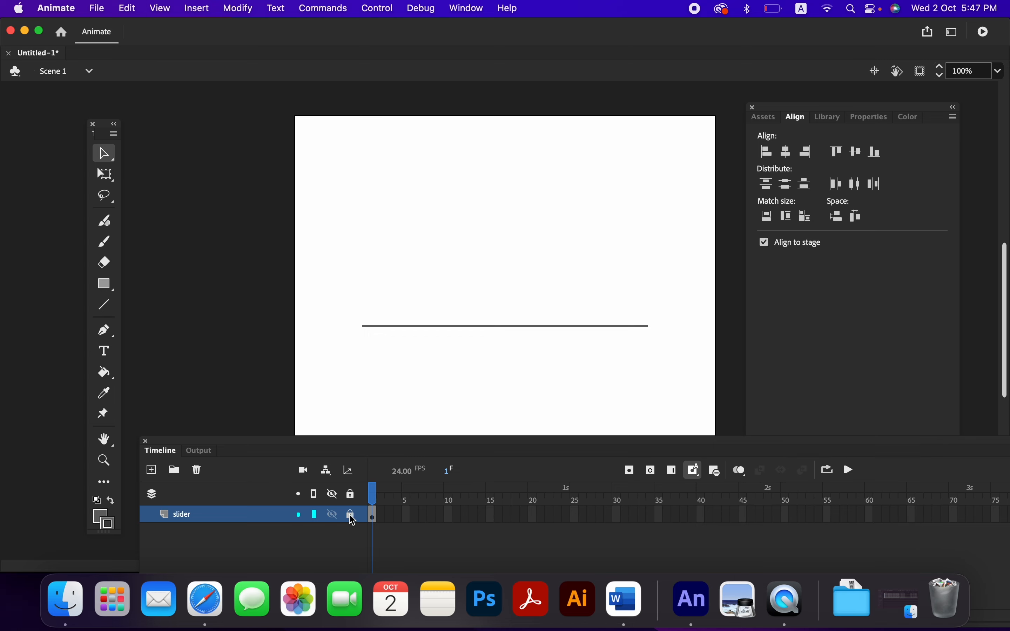
pyautogui.click(154, 470)
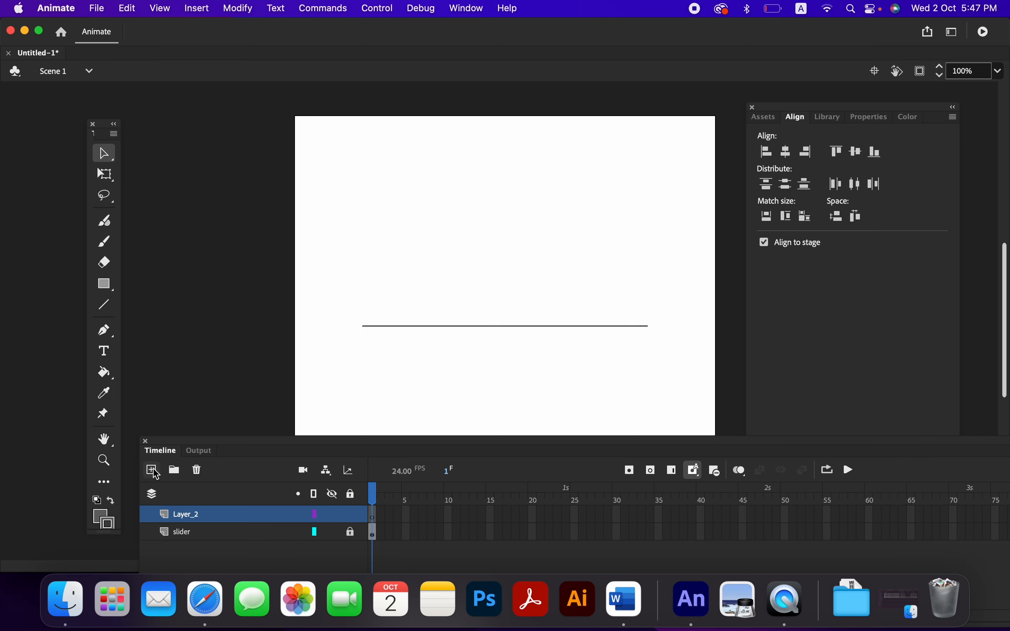
pyautogui.doubleClick(186, 522)
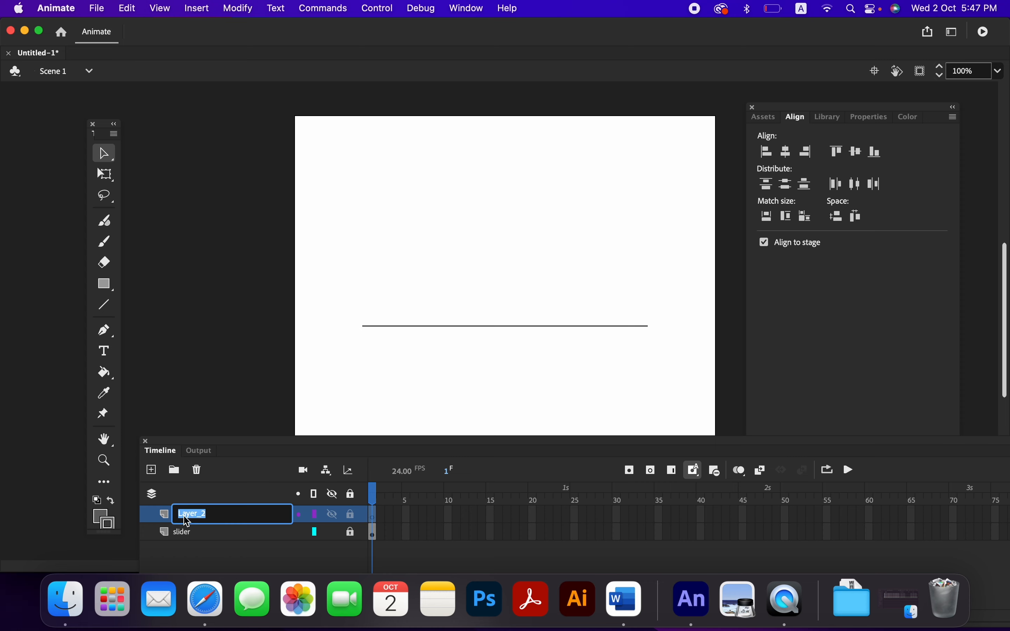
pyautogui.write('ui')
pyautogui.press('Return')
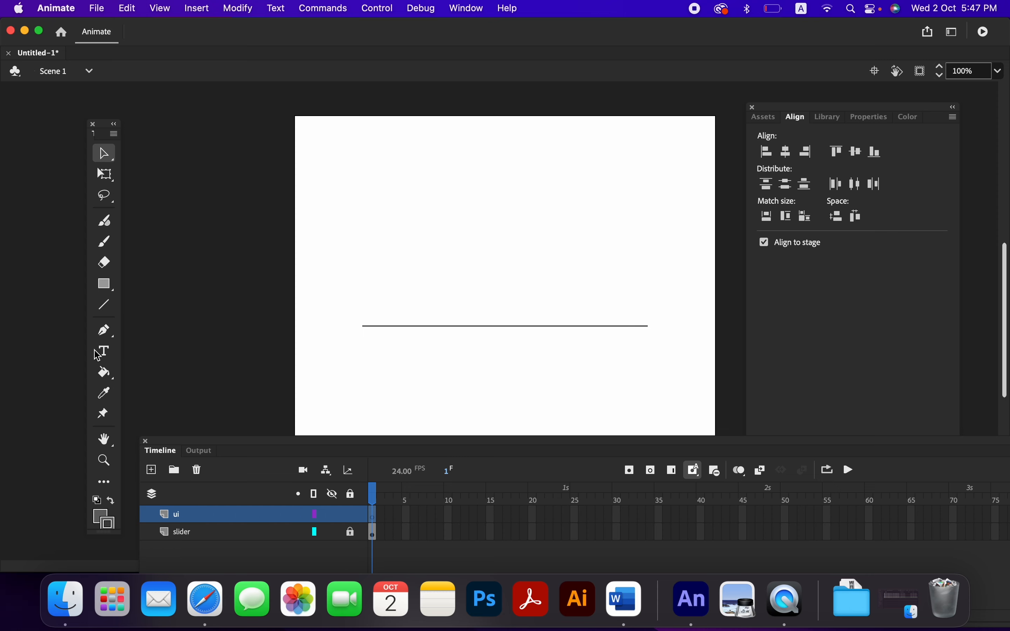
# - Draw a circle with a #FF66CC fill over the line's left end on the ui layer using the Oval tool
pyautogui.click(101, 286)
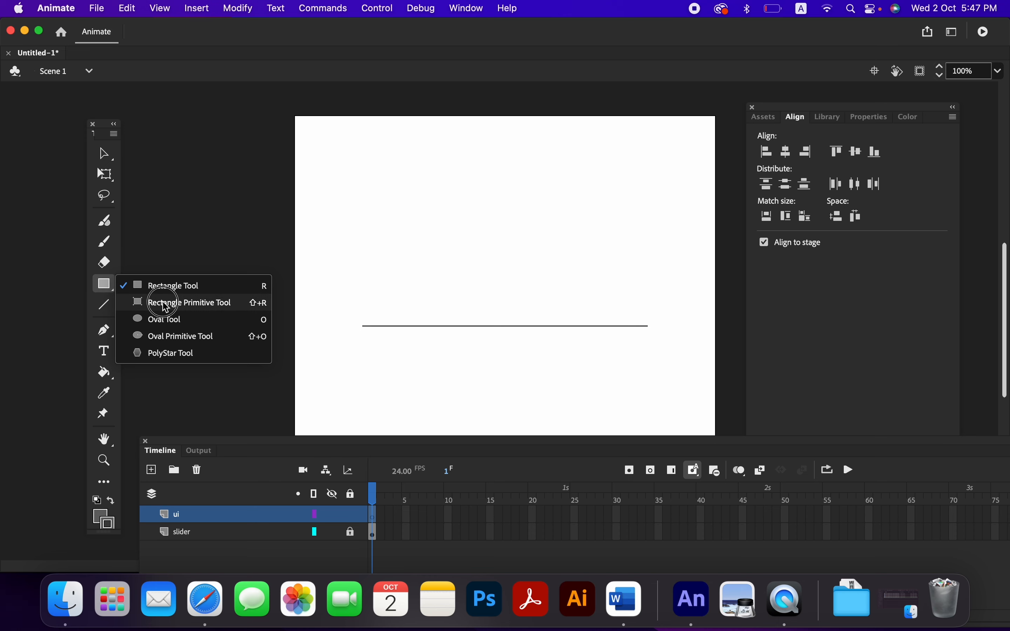
pyautogui.click(166, 323)
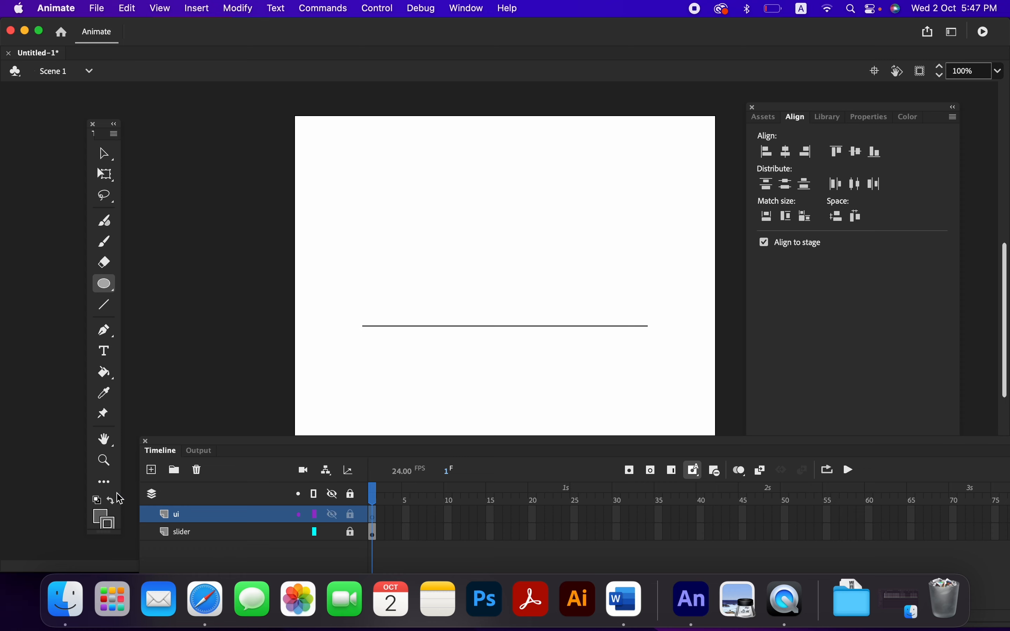
pyautogui.click(104, 519)
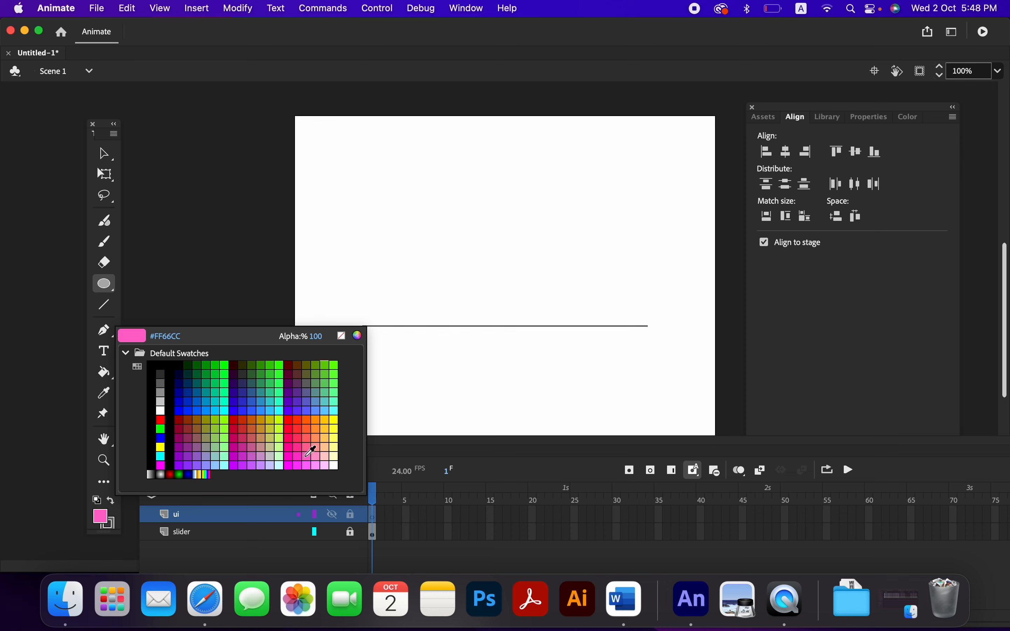
pyautogui.click(307, 454)
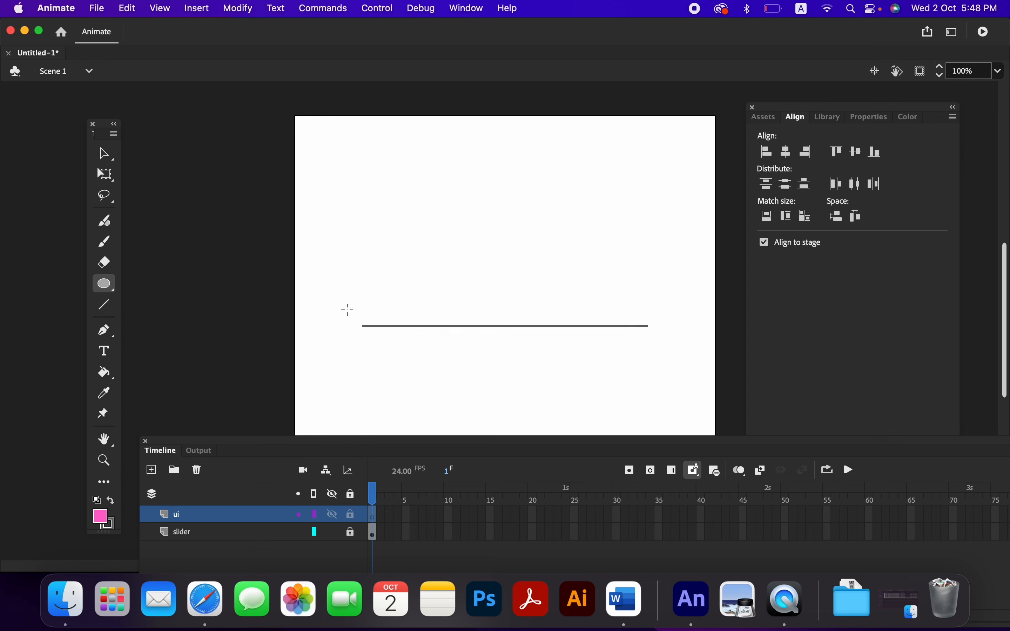
pyautogui.moveTo(347, 309)
pyautogui.mouseDown()
pyautogui.moveTo(383, 342)
pyautogui.moveTo(387, 335)
pyautogui.mouseUp()
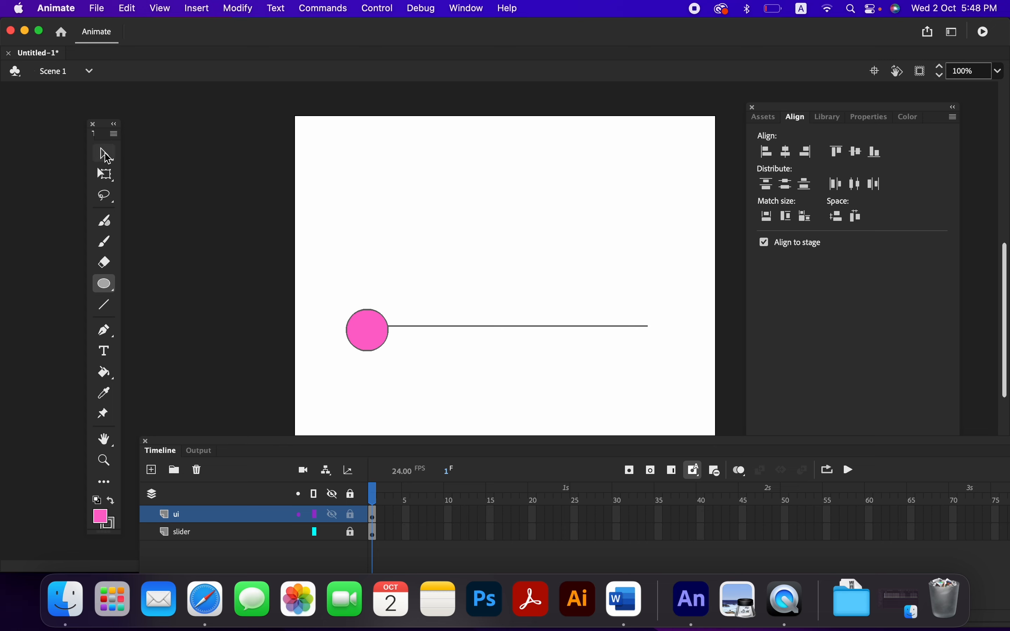
# - Select the whole pink circle and nudge it upward until it is vertically centred on the line, then deselect it
pyautogui.click(109, 156)
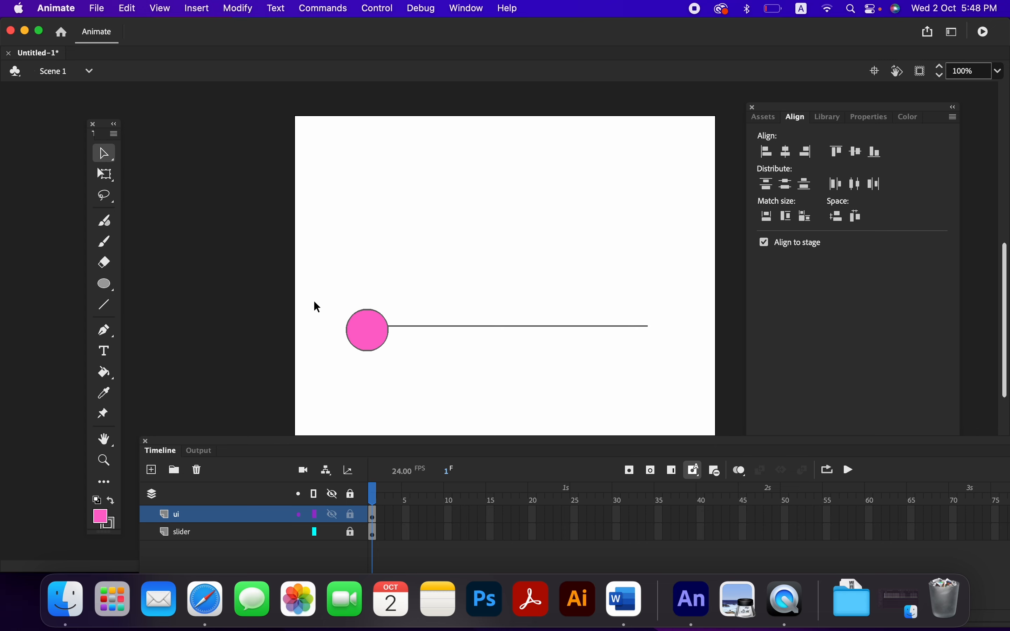
pyautogui.moveTo(325, 286); pyautogui.dragTo(408, 372)
pyautogui.press('Up')
pyautogui.press('Up')
pyautogui.press('Up')
pyautogui.press('Up')
pyautogui.press('Up')
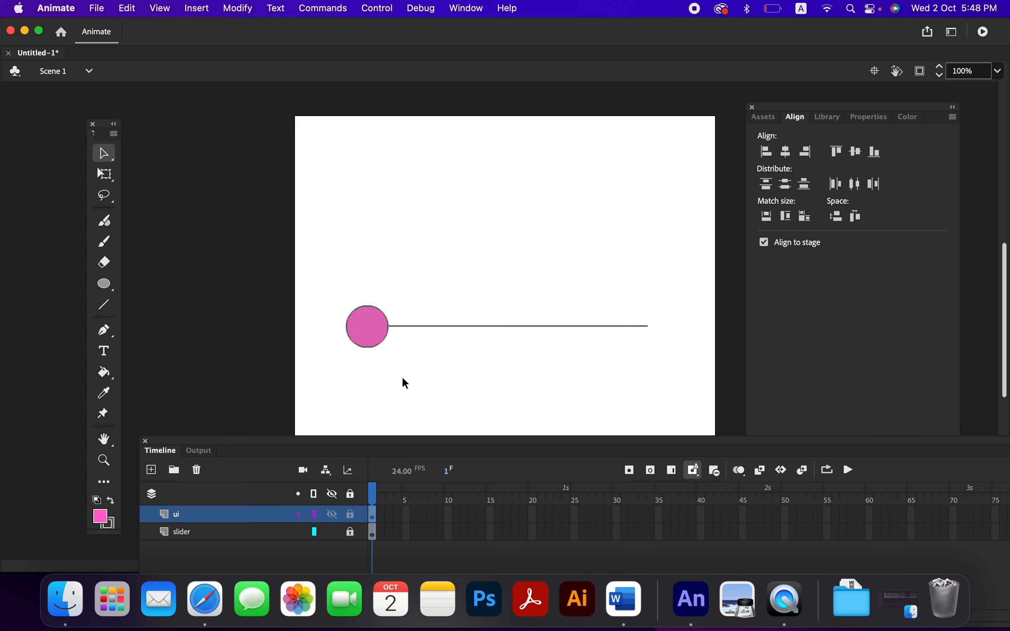
pyautogui.moveTo(424, 365); pyautogui.dragTo(320, 287)
pyautogui.click(445, 415)
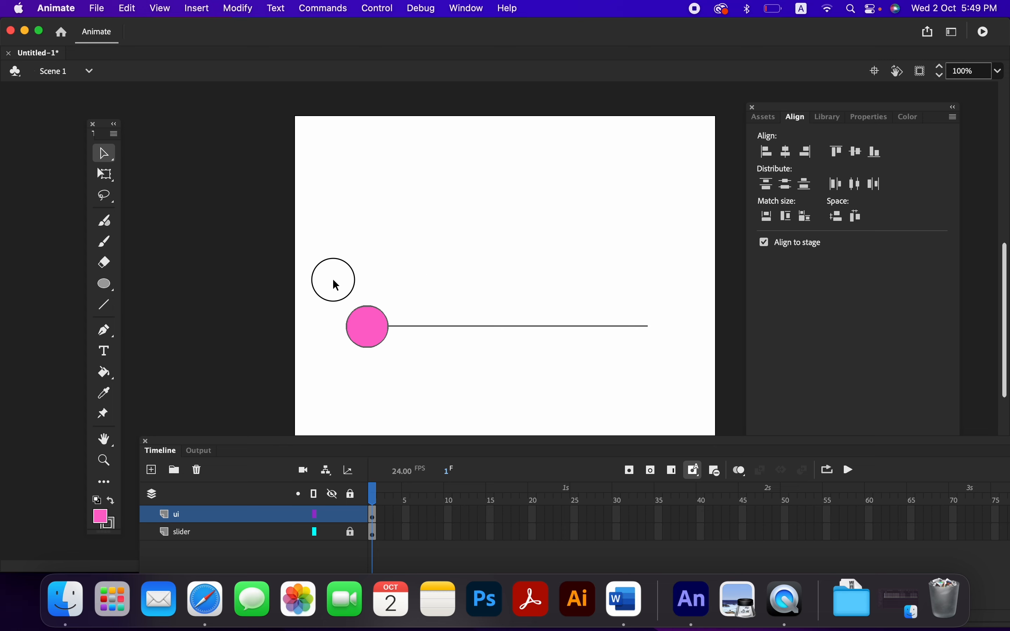
# - Extend both the ui and slider layers to frame 20 and return the playhead to frame 1
pyautogui.moveTo(332, 279); pyautogui.dragTo(288, 317)
pyautogui.moveTo(538, 514); pyautogui.dragTo(538, 539)
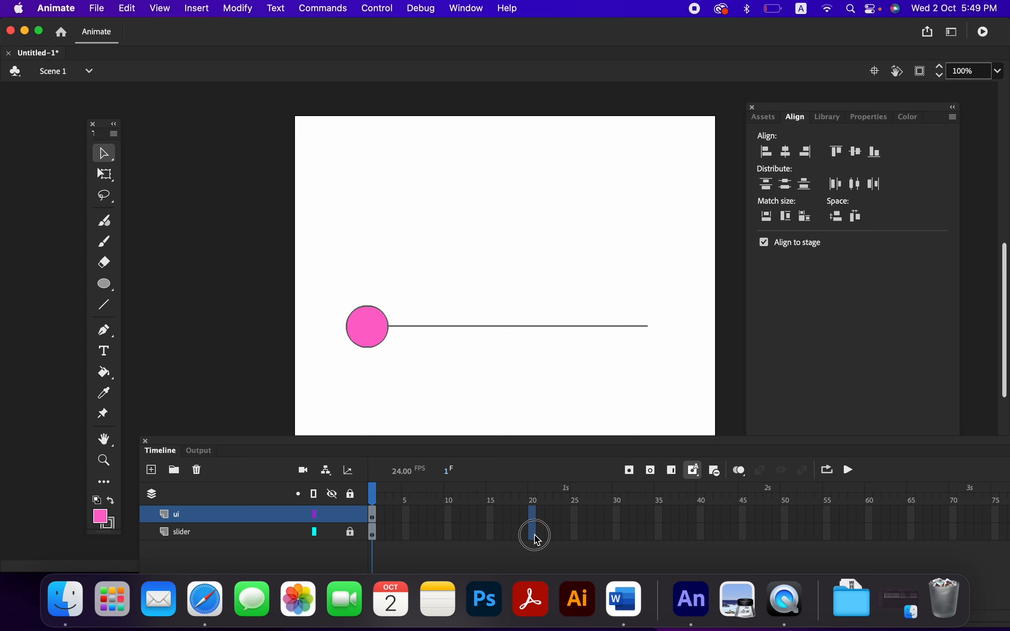
pyautogui.moveTo(538, 540); pyautogui.dragTo(541, 541)
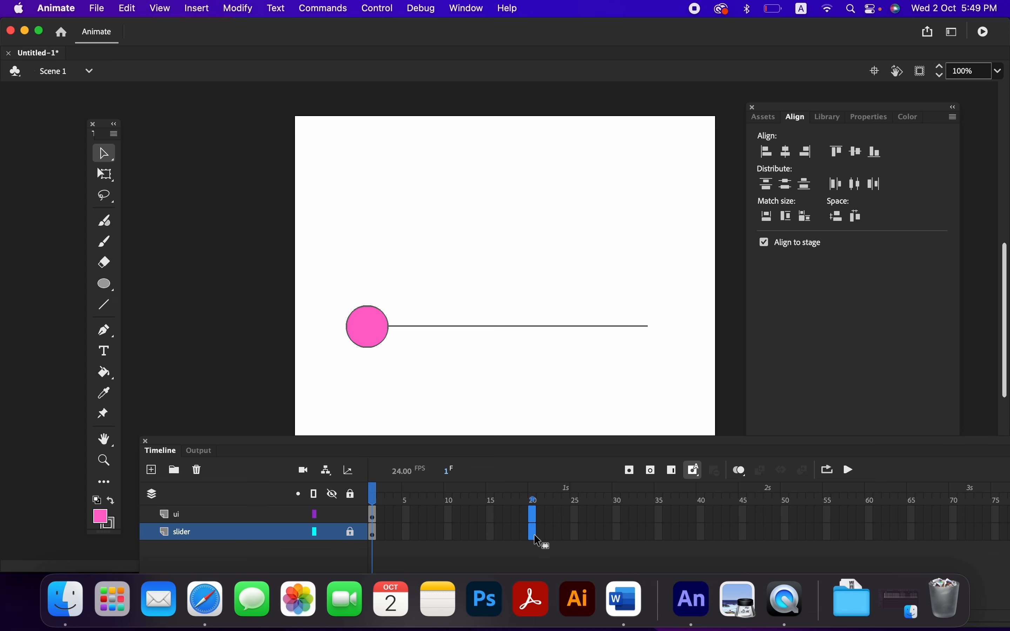
pyautogui.click(674, 474)
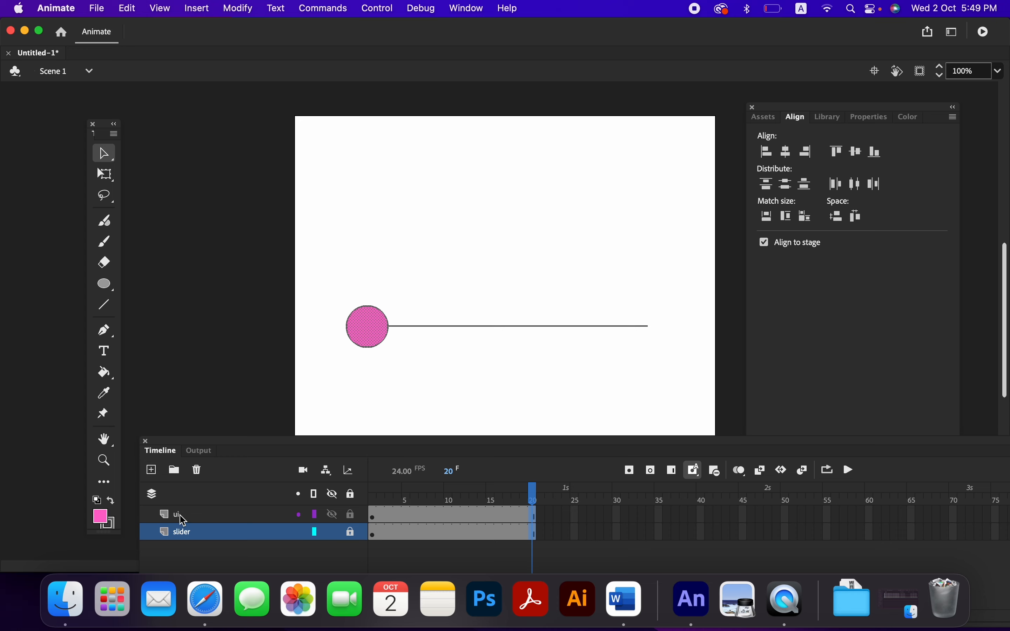
pyautogui.moveTo(533, 490); pyautogui.dragTo(551, 516)
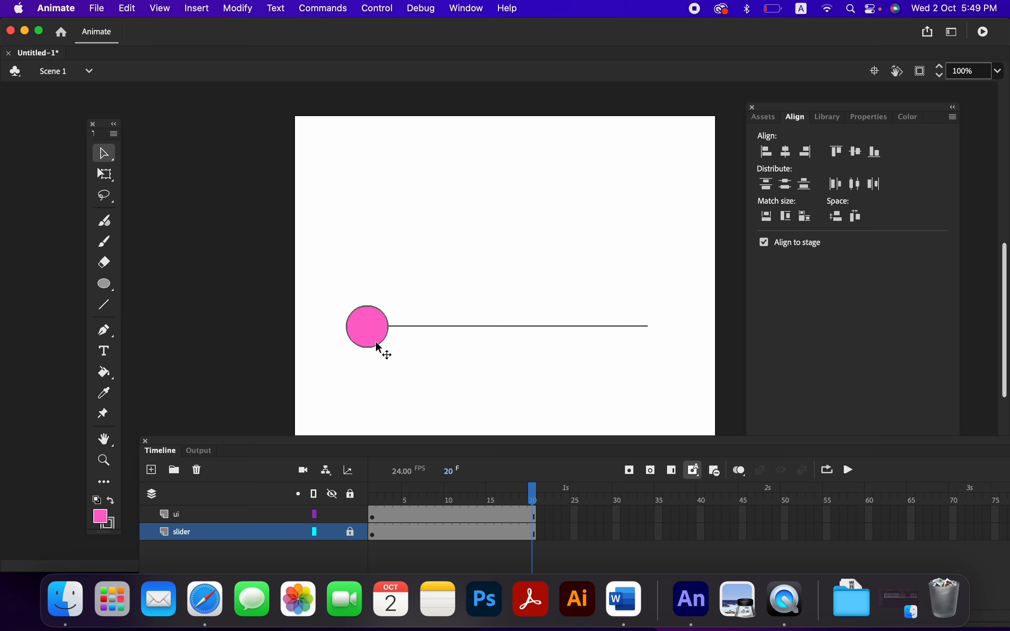
pyautogui.click(536, 498)
pyautogui.moveTo(536, 498); pyautogui.dragTo(347, 471)
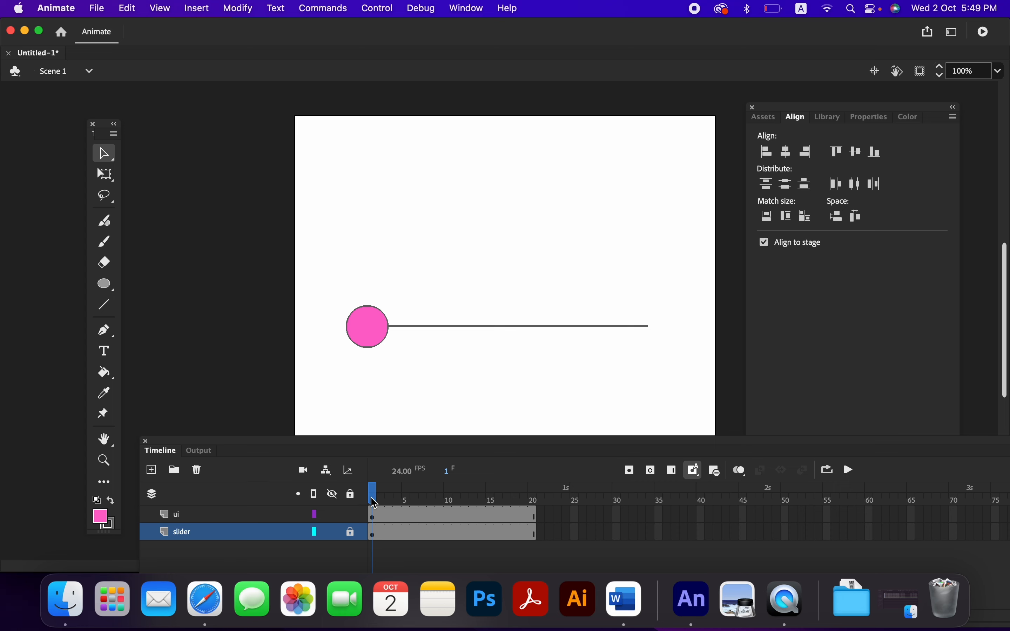
# - Insert a keyframe at frame 2 of the ui layer and enable onion skinning with its range extended to frame 20
pyautogui.click(379, 523)
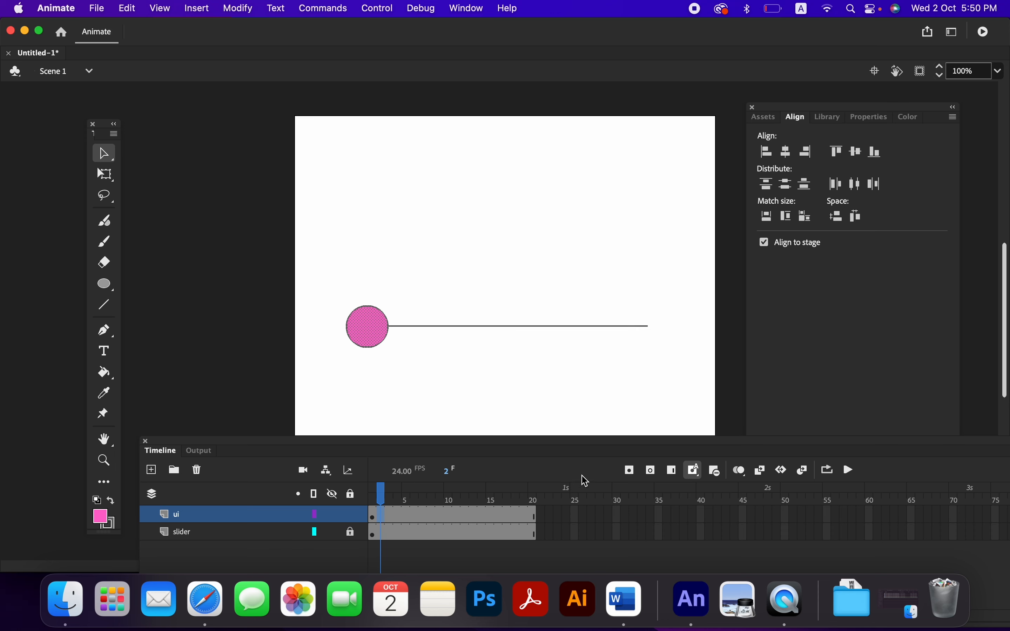
pyautogui.click(631, 472)
pyautogui.click(740, 470)
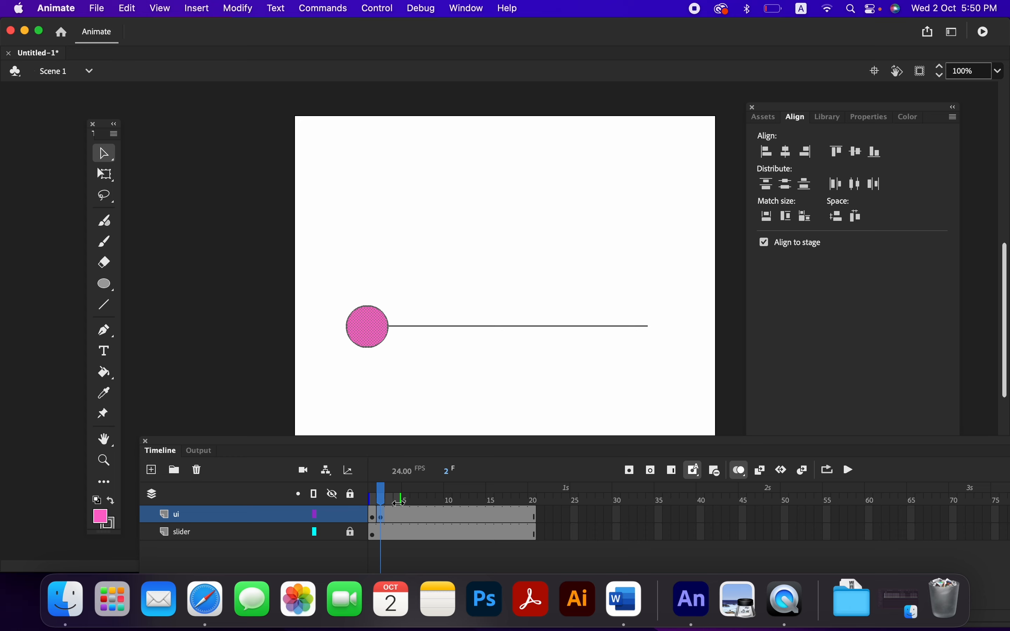
pyautogui.moveTo(400, 504); pyautogui.dragTo(535, 504)
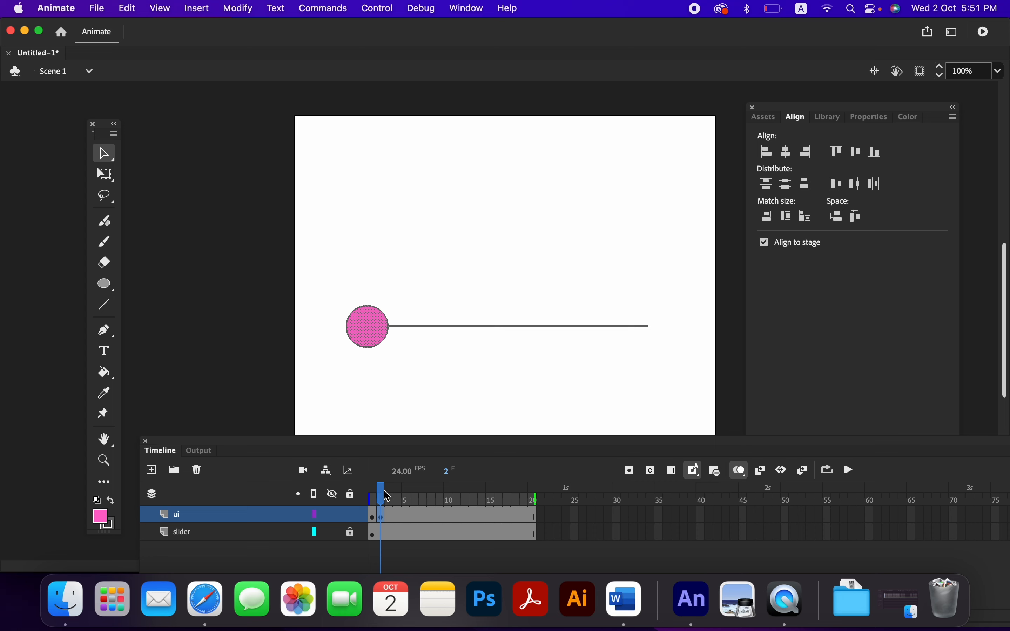
# - Nudge the pink circle in frame 2 to the right along the line by about a quarter of its width and compare it with frame 1
pyautogui.moveTo(374, 495); pyautogui.dragTo(385, 497)
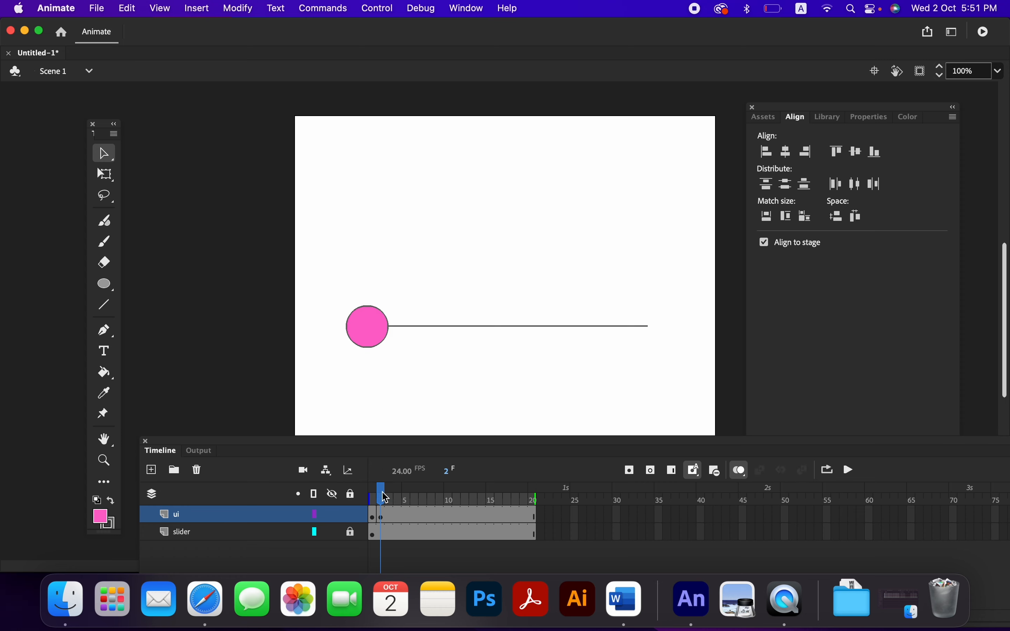
pyautogui.click(381, 520)
pyautogui.press('Right')
pyautogui.press('Right')
pyautogui.press('Right')
pyautogui.press('Right')
pyautogui.press('Right')
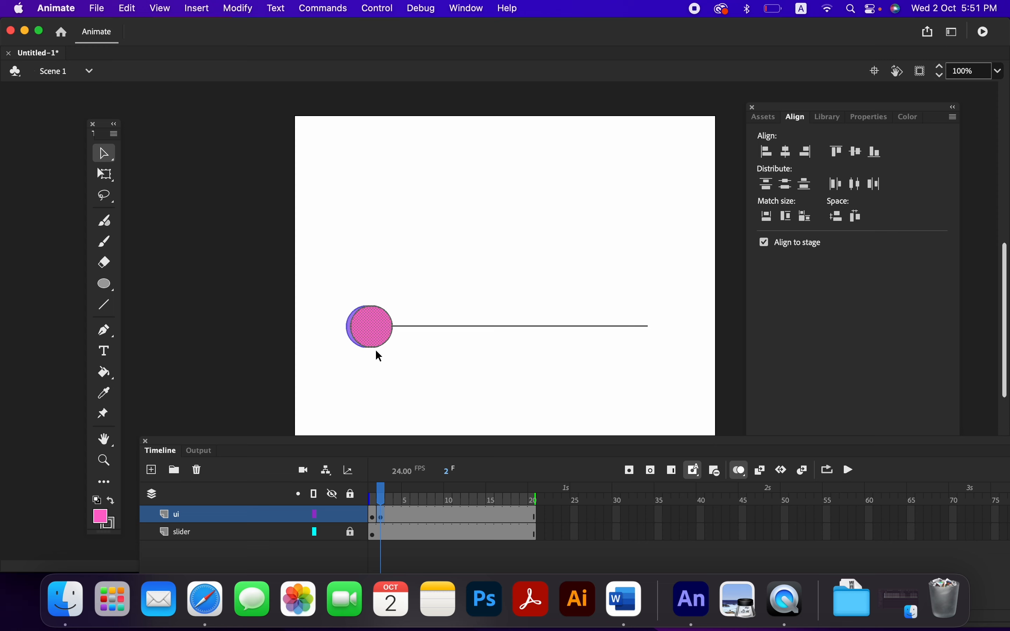
pyautogui.press('Right')
pyautogui.press('Right')
pyautogui.press('Right')
pyautogui.press('Right')
pyautogui.press('Right')
pyautogui.press('Right')
pyautogui.press('Right')
pyautogui.press('Right')
pyautogui.press('Right')
pyautogui.press('Right')
pyautogui.press('Right')
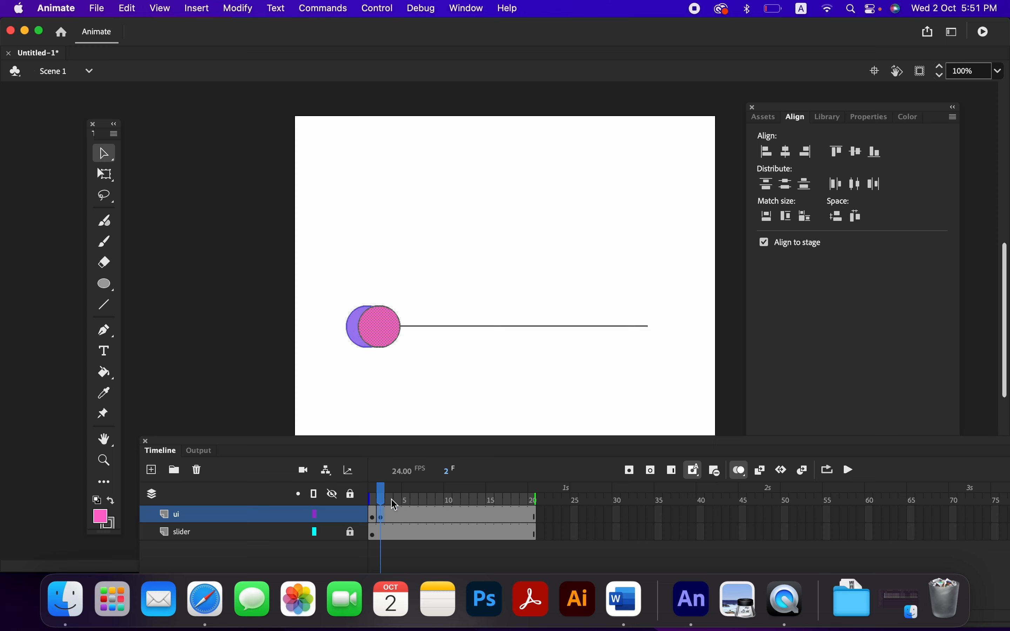
pyautogui.click(370, 499)
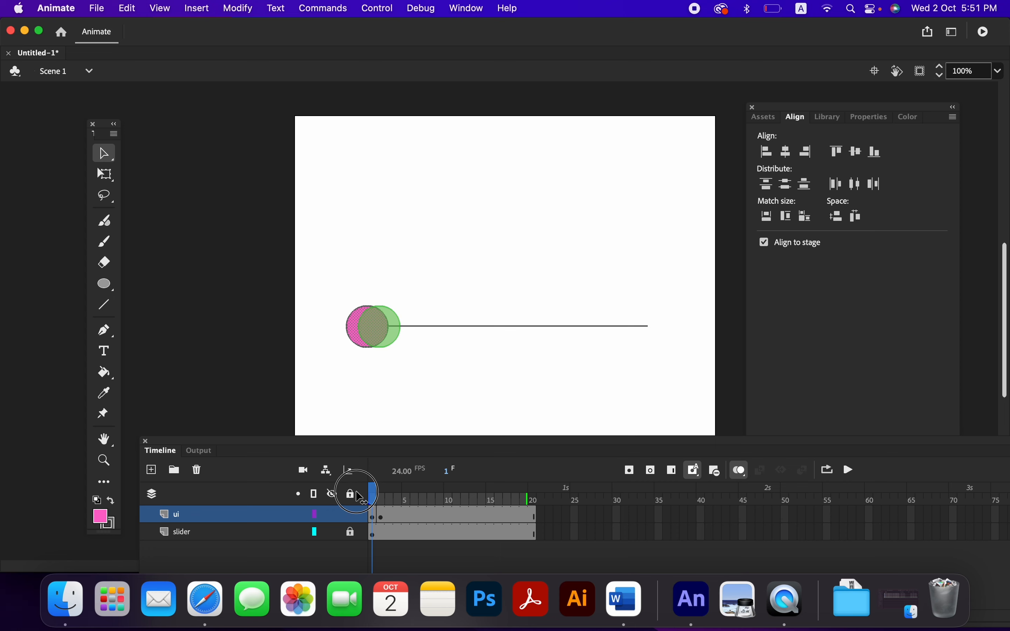
pyautogui.click(382, 499)
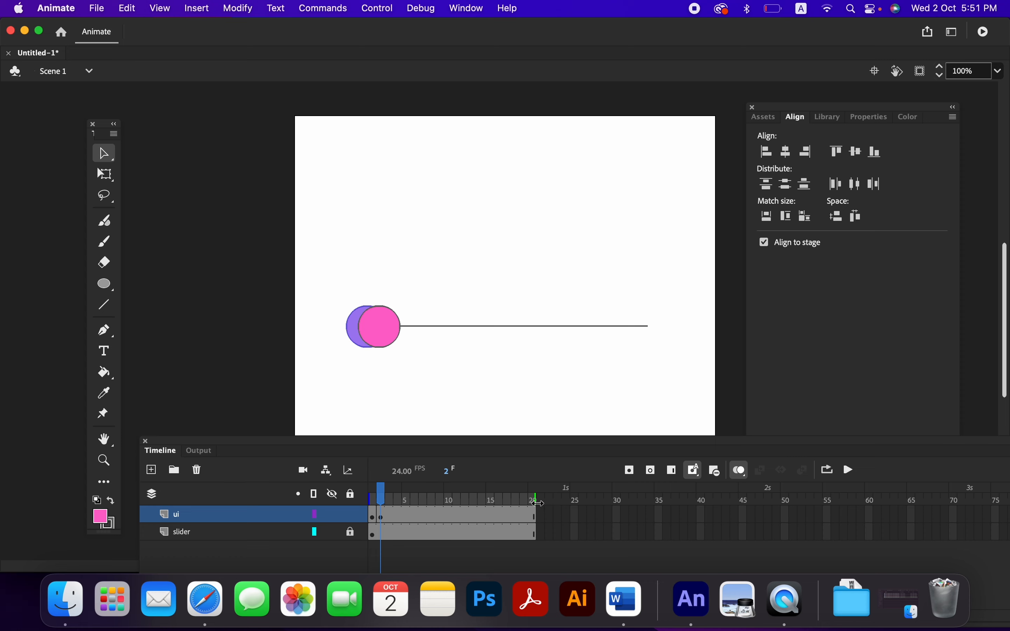
# - In frame 3 of the ui layer, nudge the circle right until it sits about a quarter of its width past its frame 2 position
pyautogui.click(390, 519)
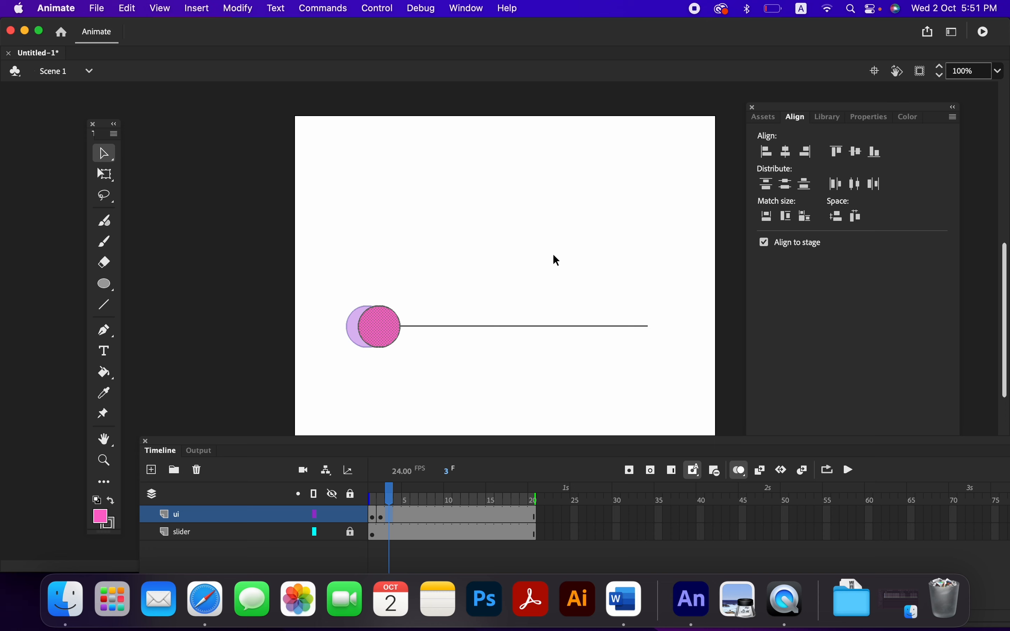
pyautogui.press('Right')
pyautogui.press('Right')
pyautogui.press('Right')
pyautogui.press('Right')
pyautogui.press('Right')
pyautogui.press('Right')
pyautogui.press('Right')
pyautogui.press('Right')
pyautogui.press('Right')
pyautogui.press('Right')
pyautogui.press('Right')
pyautogui.press('Right')
pyautogui.press('Right')
pyautogui.press('Right')
pyautogui.press('Right')
pyautogui.press('Right')
pyautogui.press('Right')
pyautogui.press('Right')
pyautogui.press('Right')
pyautogui.press('Right')
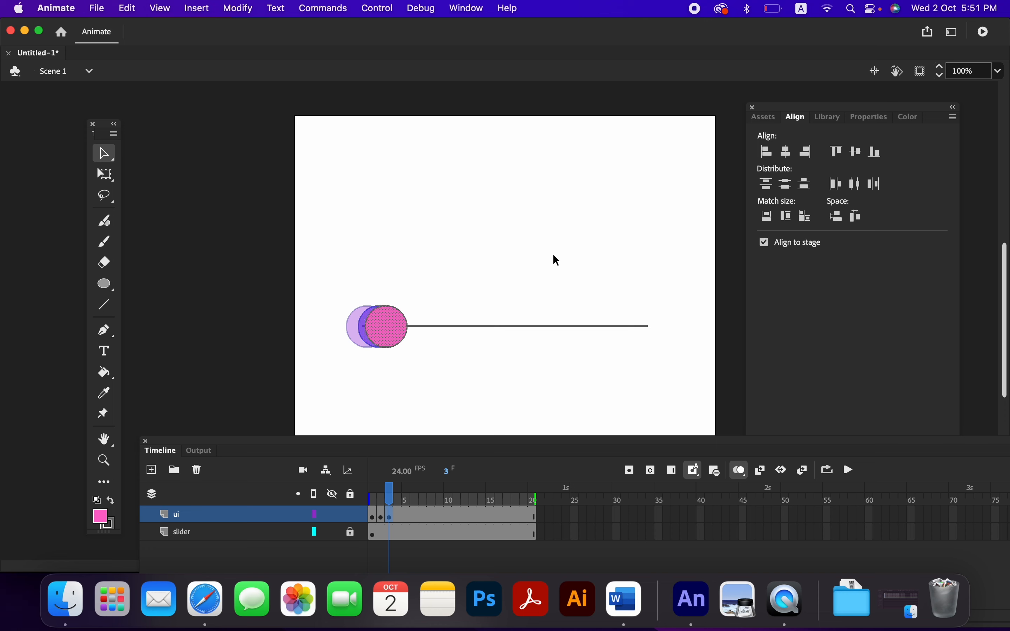
pyautogui.press('Right')
pyautogui.press('Right')
pyautogui.press('Right')
pyautogui.press('Right')
pyautogui.press('Right')
pyautogui.press('Right')
pyautogui.press('Right')
pyautogui.press('Right')
pyautogui.press('Right')
pyautogui.press('Right')
pyautogui.press('Right')
pyautogui.press('Right')
pyautogui.press('Right')
pyautogui.press('Right')
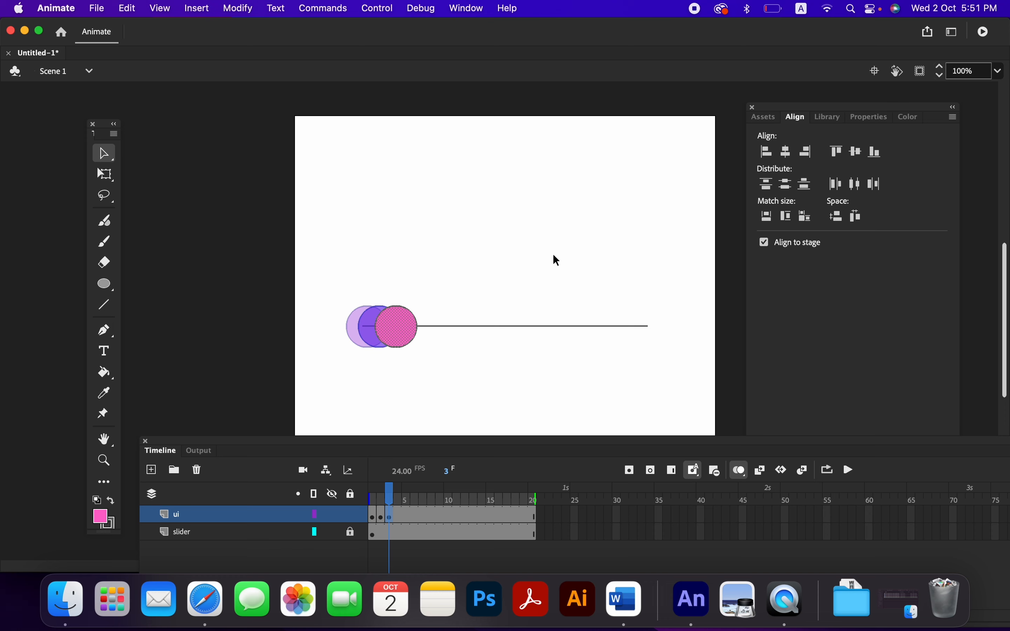
pyautogui.press('Left')
pyautogui.press('Left')
pyautogui.press('Left')
pyautogui.press('Left')
pyautogui.press('Left')
pyautogui.press('Left')
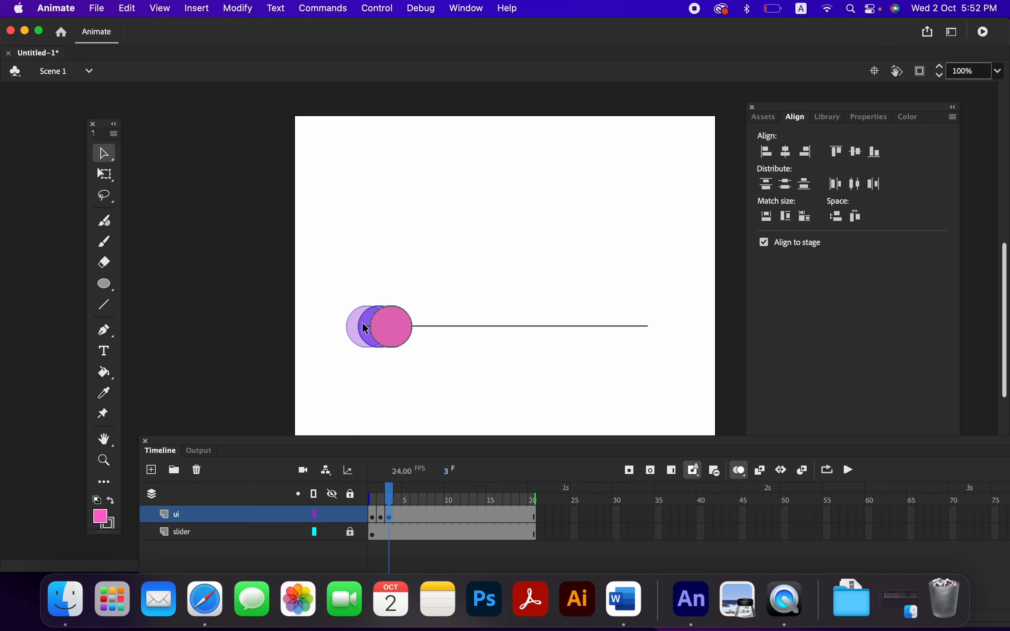
# - In frame 4 of the ui layer, nudge the circle right until it sits about a quarter of its width past its frame 3 position
pyautogui.click(399, 520)
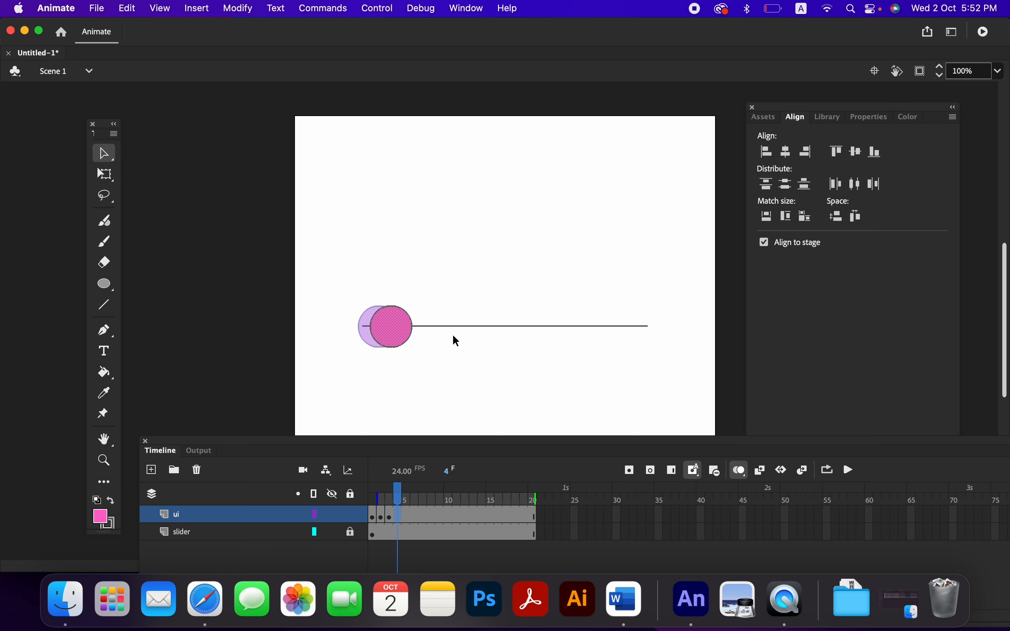
pyautogui.press('Right')
pyautogui.press('Right')
pyautogui.press('Right')
pyautogui.press('Right')
pyautogui.press('Right')
pyautogui.press('Right')
pyautogui.press('Right')
pyautogui.press('Right')
pyautogui.press('Right')
pyautogui.press('Right')
pyautogui.press('Right')
pyautogui.press('Right')
pyautogui.press('Right')
pyautogui.press('Right')
pyautogui.press('Right')
pyautogui.press('Right')
pyautogui.press('Right')
pyautogui.press('Right')
pyautogui.press('Right')
pyautogui.press('Right')
pyautogui.press('Right')
pyautogui.press('Right')
pyautogui.press('Right')
pyautogui.press('Right')
pyautogui.press('Right')
pyautogui.press('Right')
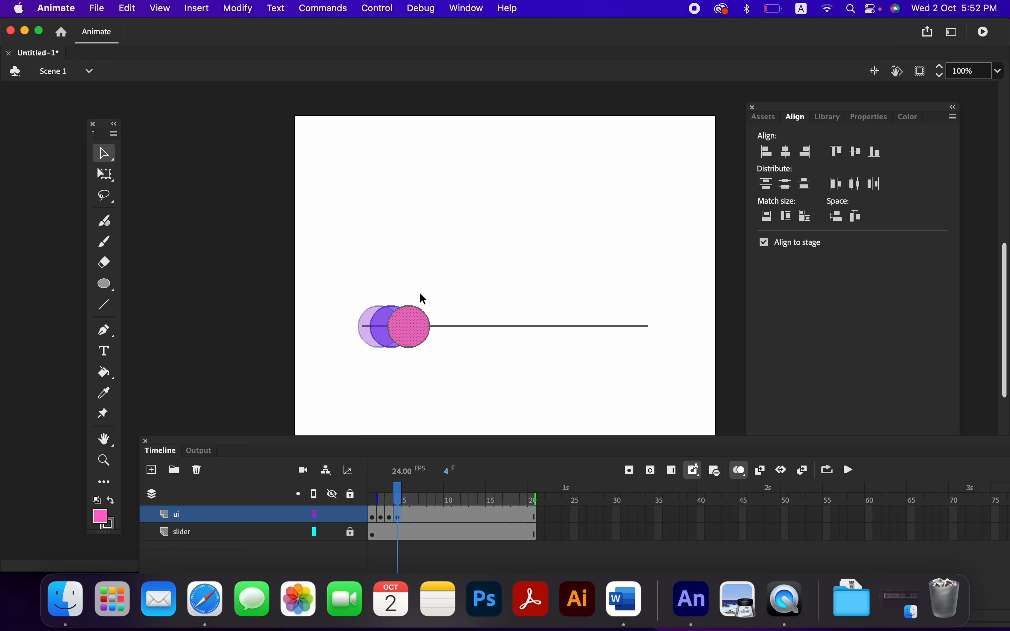
pyautogui.press('Left')
pyautogui.press('Left')
pyautogui.press('Left')
pyautogui.press('Left')
pyautogui.press('Left')
pyautogui.press('Left')
pyautogui.press('Left')
pyautogui.moveTo(398, 497)
pyautogui.mouseDown()
pyautogui.moveTo(363, 497)
pyautogui.moveTo(417, 505)
pyautogui.moveTo(397, 495)
pyautogui.mouseUp()
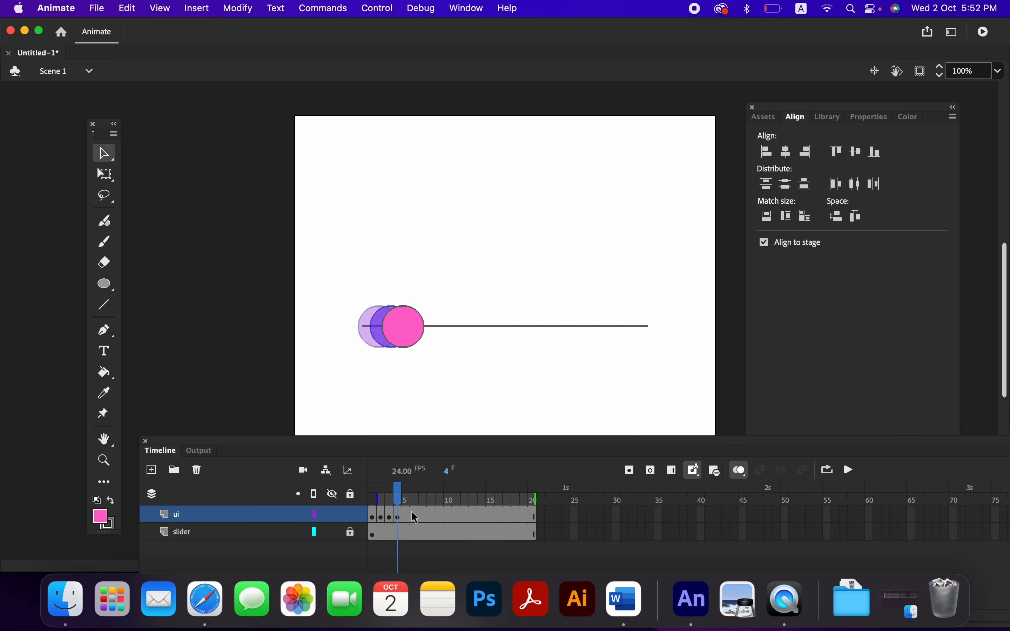
# - In frame 5 of the ui layer, nudge the circle right by about three quarters of its width from its frame 4 position
pyautogui.click(410, 524)
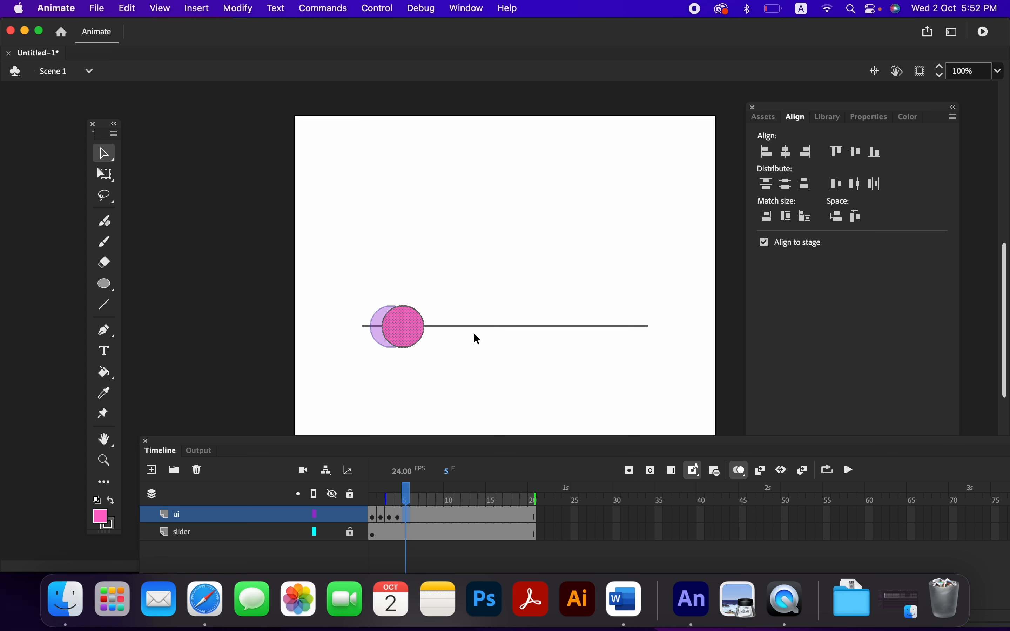
pyautogui.press('Right')
pyautogui.press('Right')
pyautogui.press('Right')
pyautogui.press('Right')
pyautogui.press('Right')
pyautogui.press('Right')
pyautogui.press('Right')
pyautogui.press('Right')
pyautogui.press('Right')
pyautogui.press('Right')
pyautogui.press('Right')
pyautogui.press('Right')
pyautogui.press('Right')
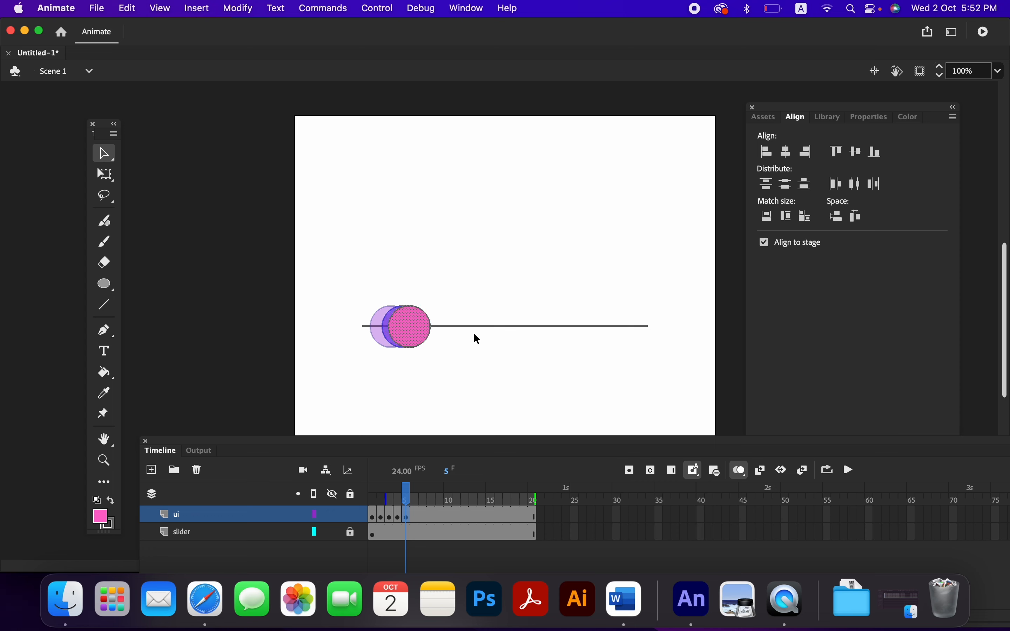
pyautogui.press('Right')
pyautogui.press('Right')
pyautogui.press('Right')
pyautogui.press('Right')
pyautogui.press('Right')
pyautogui.press('Right')
pyautogui.press('Right')
pyautogui.press('Right')
pyautogui.press('Right')
pyautogui.press('Right')
pyautogui.press('Right')
pyautogui.press('Right')
pyautogui.press('Right')
pyautogui.press('Right')
pyautogui.press('Right')
pyautogui.press('Right')
pyautogui.press('Right')
pyautogui.press('Right')
pyautogui.press('Right')
pyautogui.press('Right')
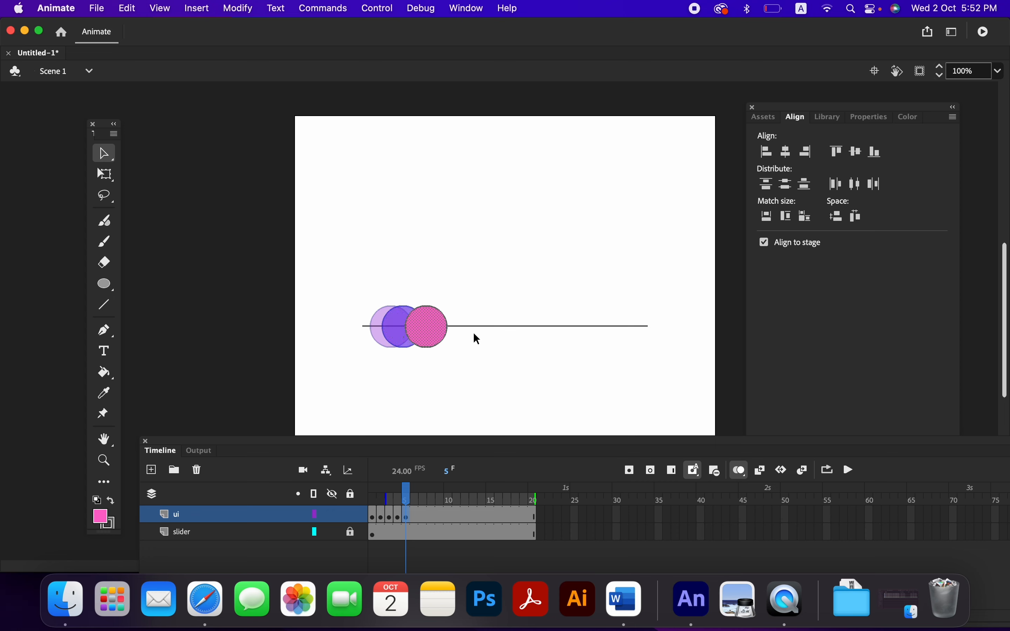
pyautogui.press('Right')
pyautogui.press('Right')
pyautogui.press('Right')
pyautogui.press('Right')
pyautogui.press('Right')
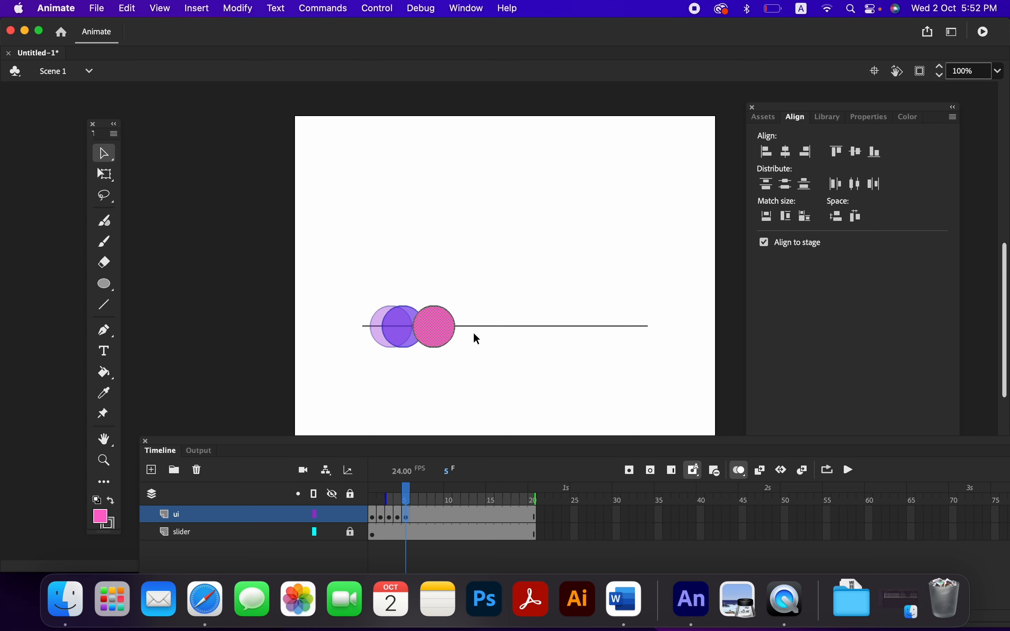
# - Add a keyframe at frame 6 of the ui layer and nudge the circle right by one full width, edge to edge with frame 5
pyautogui.click(418, 518)
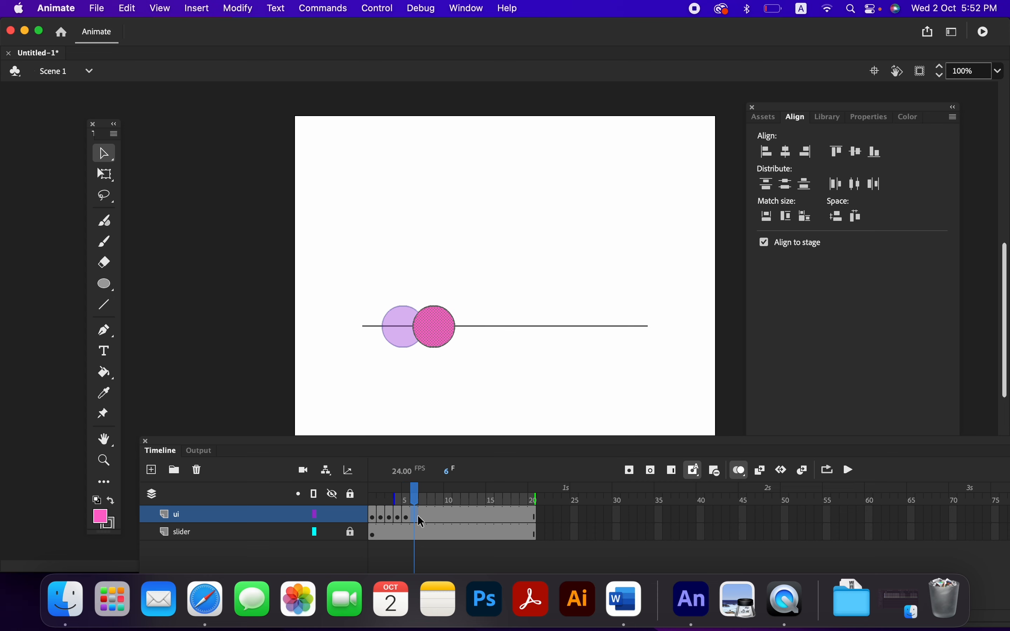
pyautogui.press('F6')
pyautogui.press('Right')
pyautogui.press('Right')
pyautogui.press('Right')
pyautogui.press('Right')
pyautogui.press('Right')
pyautogui.press('Right')
pyautogui.press('Right')
pyautogui.press('Right')
pyautogui.press('Right')
pyautogui.press('Right')
pyautogui.press('Right')
pyautogui.press('Right')
pyautogui.press('Right')
pyautogui.press('Right')
pyautogui.press('Right')
pyautogui.press('Right')
pyautogui.press('Right')
pyautogui.press('Right')
pyautogui.press('Right')
pyautogui.press('Right')
pyautogui.press('Right')
pyautogui.press('Right')
pyautogui.press('Right')
pyautogui.press('Right')
pyautogui.press('Right')
pyautogui.press('Right')
pyautogui.press('Right')
pyautogui.press('Right')
pyautogui.press('Right')
pyautogui.press('Right')
pyautogui.press('Right')
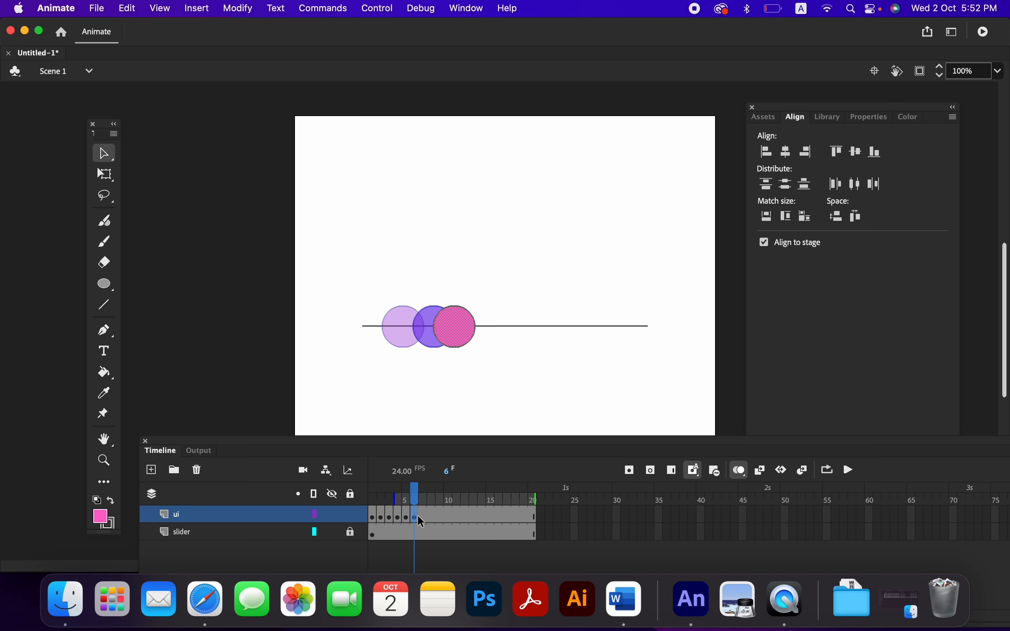
pyautogui.press('Right')
pyautogui.press('Right')
pyautogui.press('Right')
pyautogui.press('Right')
pyautogui.press('Right')
pyautogui.press('Right')
pyautogui.press('Right')
pyautogui.press('Right')
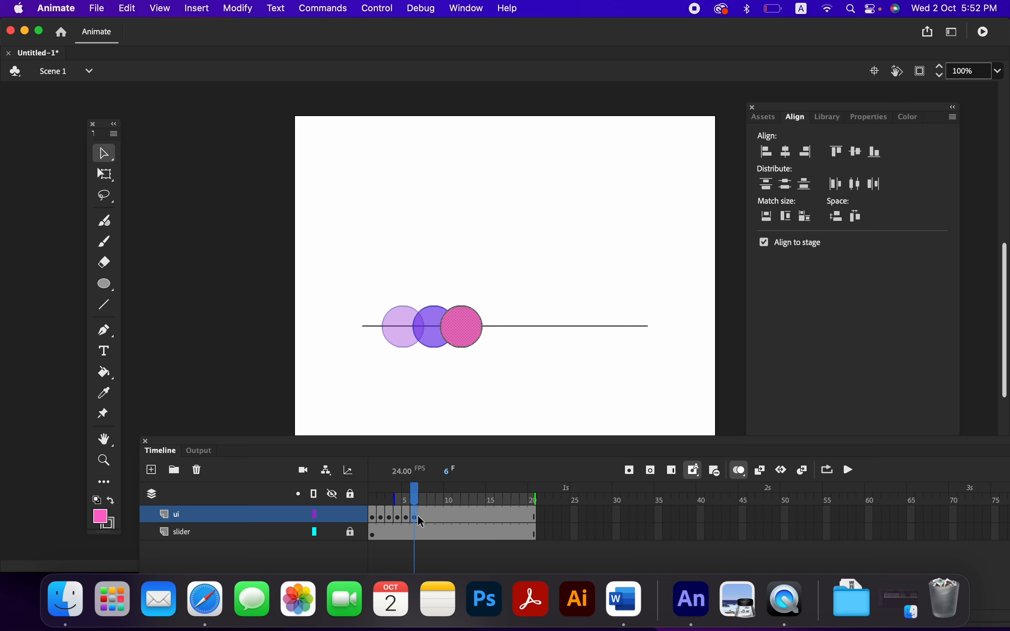
pyautogui.press('Right')
pyautogui.press('Right')
pyautogui.press('Right')
pyautogui.press('Right')
pyautogui.press('Right')
pyautogui.press('Right')
pyautogui.press('Right')
pyautogui.press('Right')
pyautogui.press('Right')
pyautogui.press('Right')
pyautogui.press('Right')
pyautogui.press('Right')
pyautogui.press('Right')
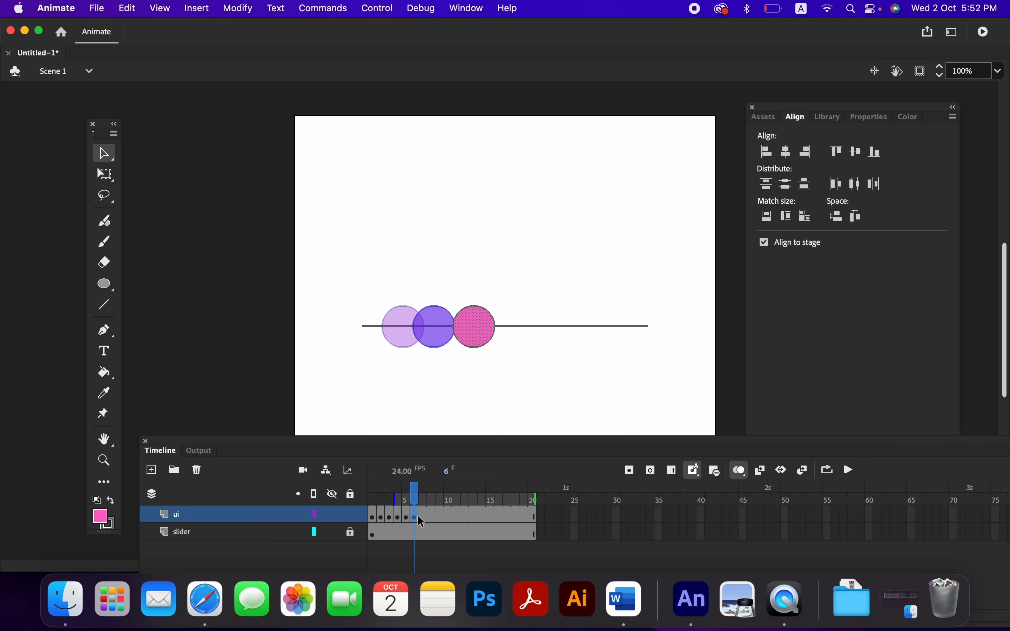
pyautogui.press('Right')
pyautogui.press('Left')
# - In frame 7 of the ui layer, nudge the circle right by one full width until it sits edge to edge with its frame 6 position
pyautogui.click(424, 520)
pyautogui.press('Right')
pyautogui.press('Right')
pyautogui.press('Right')
pyautogui.press('Right')
pyautogui.press('Right')
pyautogui.press('Right')
pyautogui.press('Right')
pyautogui.press('Right')
pyautogui.press('Right')
pyautogui.press('Right')
pyautogui.press('Right')
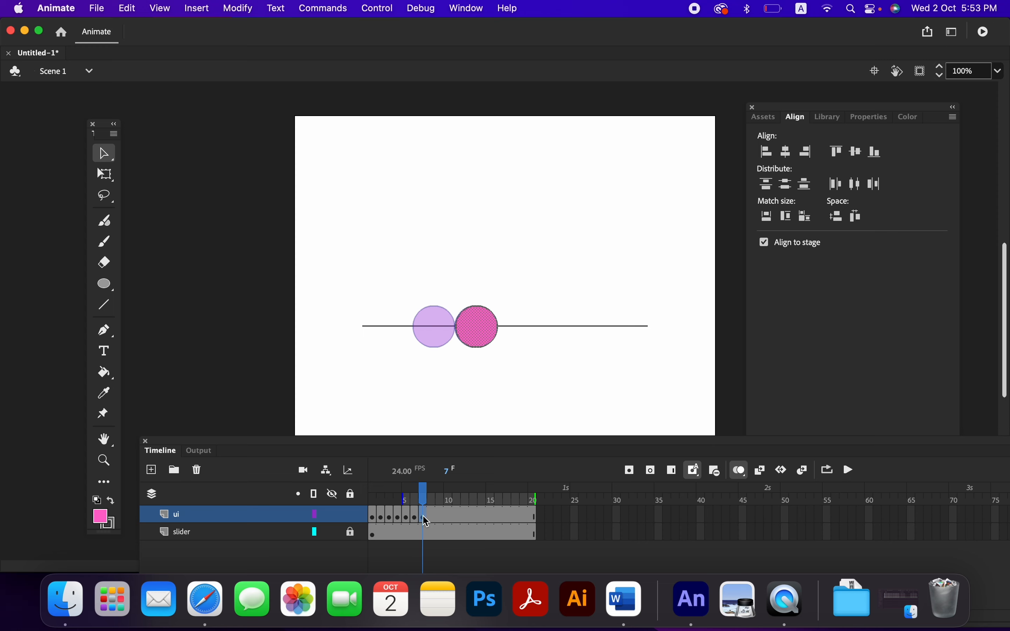
pyautogui.press('Right')
pyautogui.press('Right')
pyautogui.press('Right')
pyautogui.press('Right')
pyautogui.press('Right')
pyautogui.press('Right')
pyautogui.press('Right')
pyautogui.press('Right')
pyautogui.press('Right')
pyautogui.press('Right')
pyautogui.press('Right')
pyautogui.press('Right')
pyautogui.press('Right')
pyautogui.press('Right')
pyautogui.press('Right')
pyautogui.press('Right')
pyautogui.press('Right')
pyautogui.press('Right')
pyautogui.press('Right')
pyautogui.press('Right')
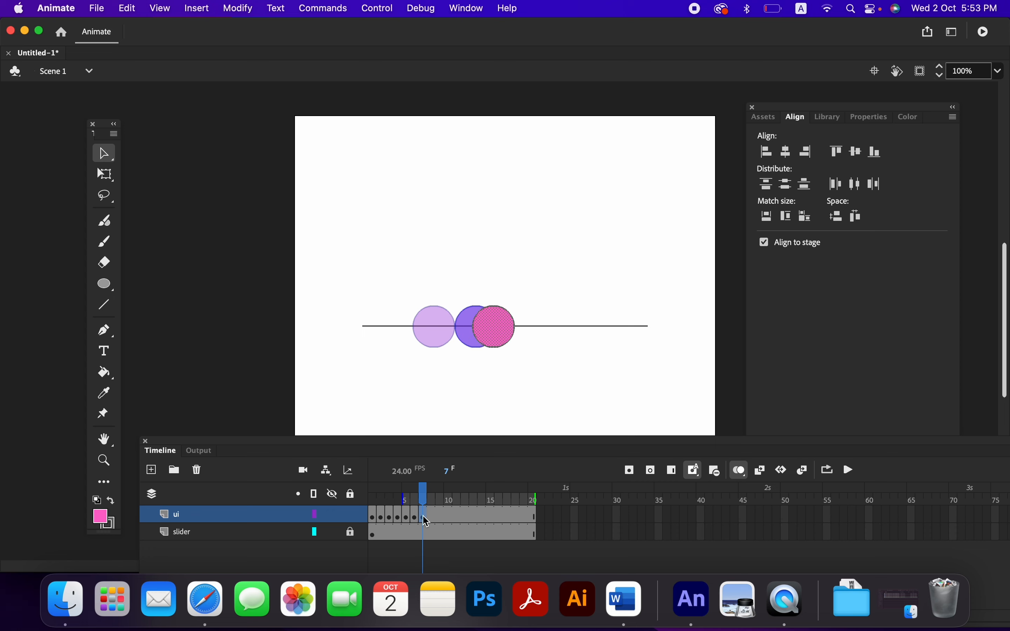
pyautogui.press('Right')
pyautogui.press('Right')
pyautogui.press('Right')
pyautogui.press('Right')
pyautogui.press('Right')
pyautogui.press('Right')
pyautogui.press('Right')
pyautogui.press('Right')
pyautogui.press('Right')
pyautogui.press('Right')
pyautogui.press('Right')
pyautogui.press('Right')
pyautogui.press('Right')
pyautogui.press('Right')
pyautogui.press('Right')
pyautogui.press('Right')
pyautogui.press('Right')
pyautogui.press('Right')
pyautogui.press('Right')
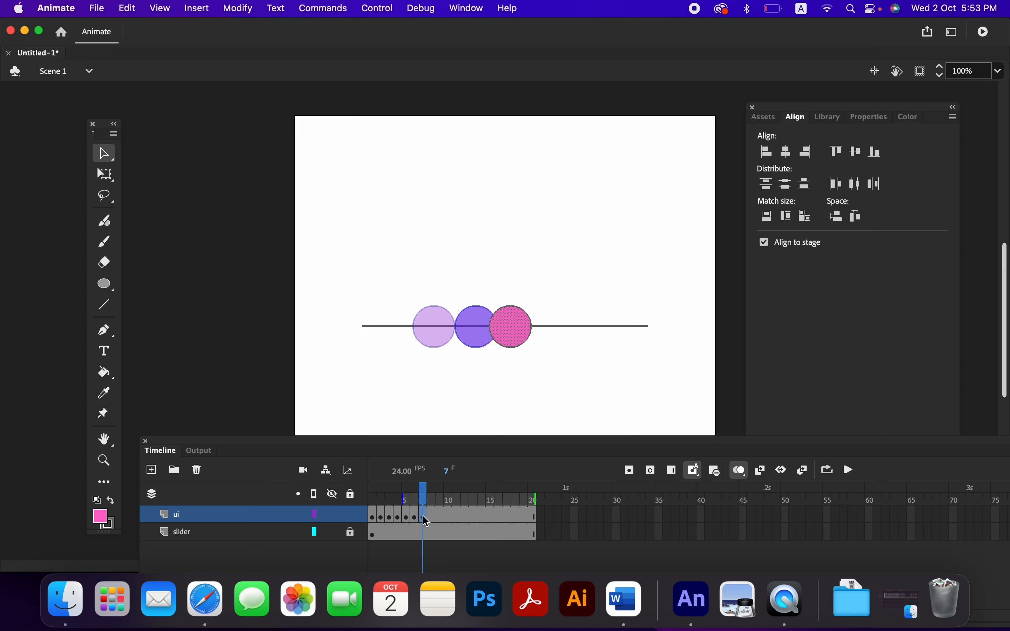
pyautogui.press('Right')
pyautogui.press('Right')
pyautogui.press('Right')
pyautogui.press('Right')
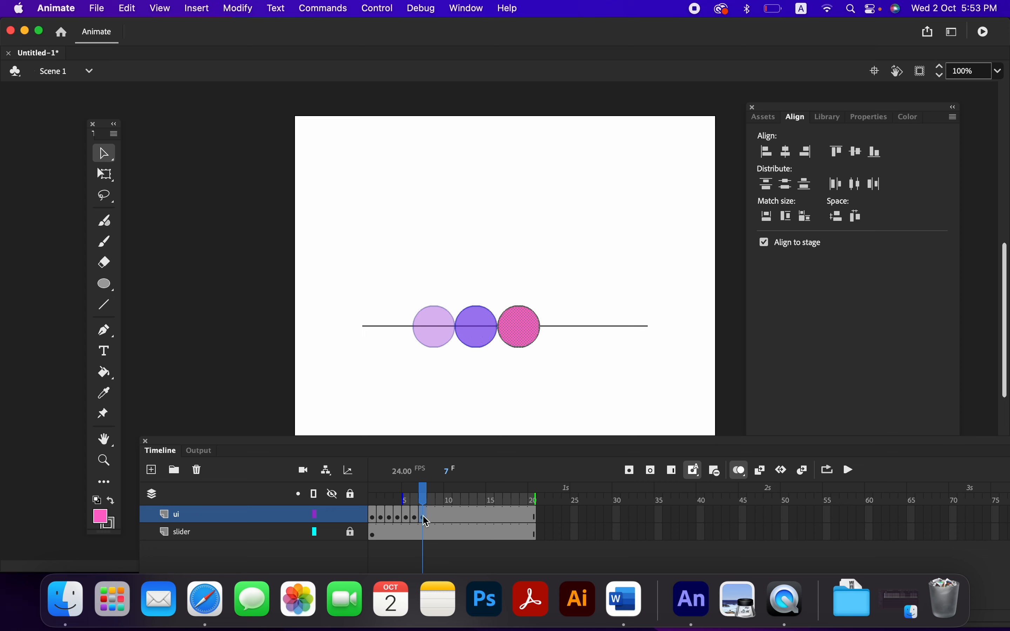
# - In frame 8 of the ui layer, nudge the circle right by one full width, edge to edge with its frame 7 position
pyautogui.click(435, 519)
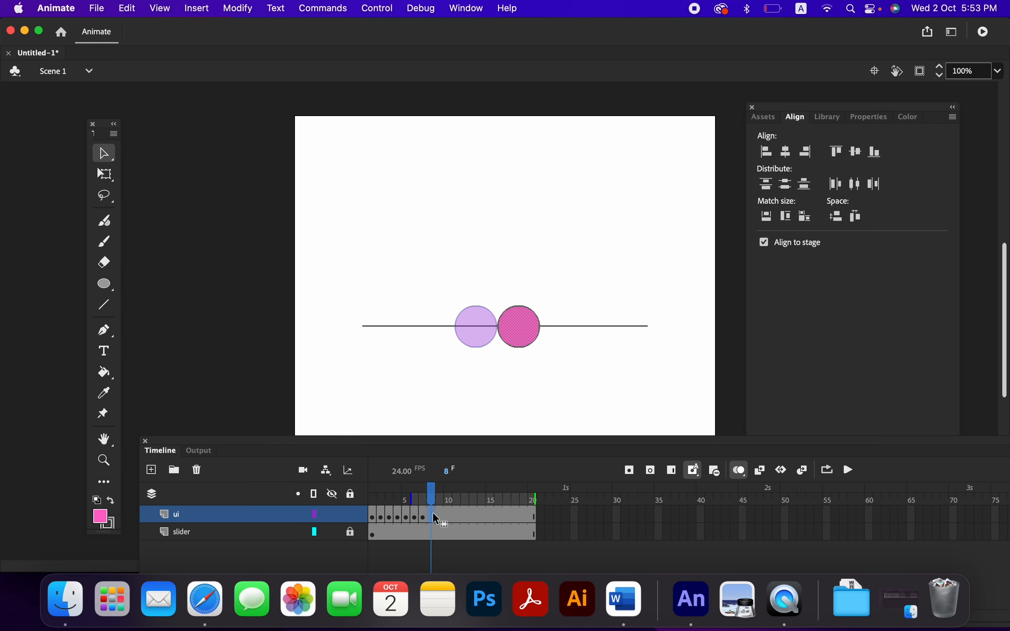
pyautogui.press('Right')
pyautogui.press('Right')
pyautogui.press('Right')
pyautogui.press('Right')
pyautogui.press('Right')
pyautogui.press('Right')
pyautogui.press('Right')
pyautogui.press('Right')
pyautogui.press('Right')
pyautogui.press('Right')
pyautogui.press('Right')
pyautogui.press('Right')
pyautogui.press('Right')
pyautogui.press('Right')
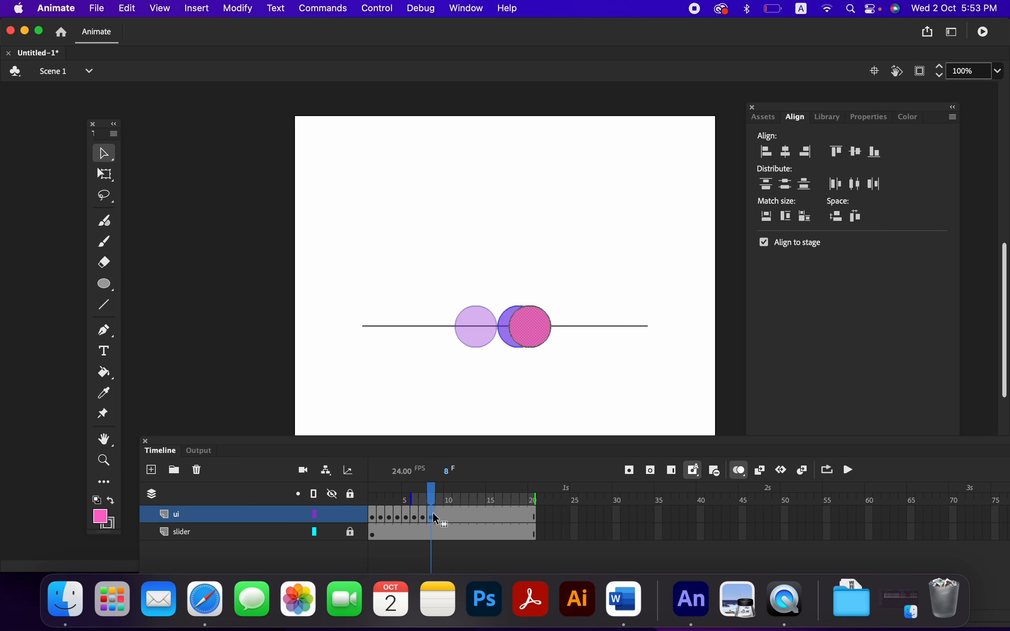
pyautogui.press('Right')
pyautogui.press('Right')
pyautogui.press('Right')
pyautogui.press('Right')
pyautogui.press('Right')
pyautogui.press('Right')
pyautogui.press('Right')
pyautogui.press('Right')
pyautogui.press('Right')
pyautogui.press('Right')
pyautogui.press('Right')
pyautogui.press('Right')
pyautogui.press('Right')
pyautogui.press('Right')
pyautogui.press('Right')
pyautogui.press('Right')
pyautogui.press('Right')
pyautogui.press('Right')
pyautogui.press('Right')
pyautogui.press('Right')
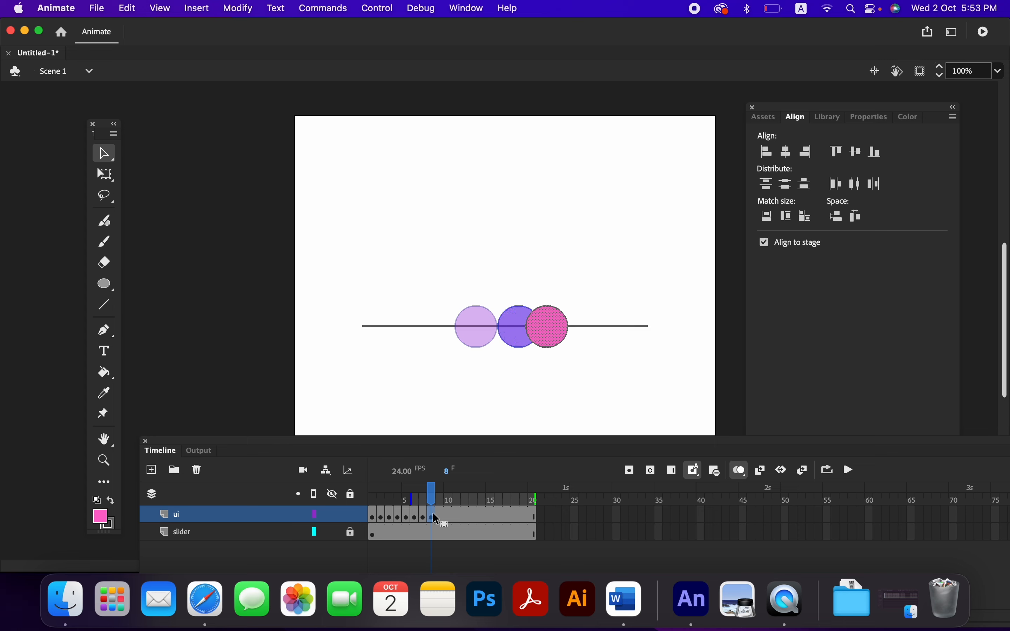
pyautogui.press('Right')
pyautogui.press('Right')
pyautogui.press('Right')
pyautogui.press('Right')
pyautogui.press('Right')
pyautogui.press('Right')
pyautogui.press('Right')
pyautogui.press('Right')
pyautogui.press('Right')
pyautogui.press('Right')
pyautogui.press('Right')
pyautogui.press('Right')
pyautogui.press('Right')
pyautogui.press('Right')
pyautogui.press('Right')
pyautogui.press('Right')
pyautogui.press('Right')
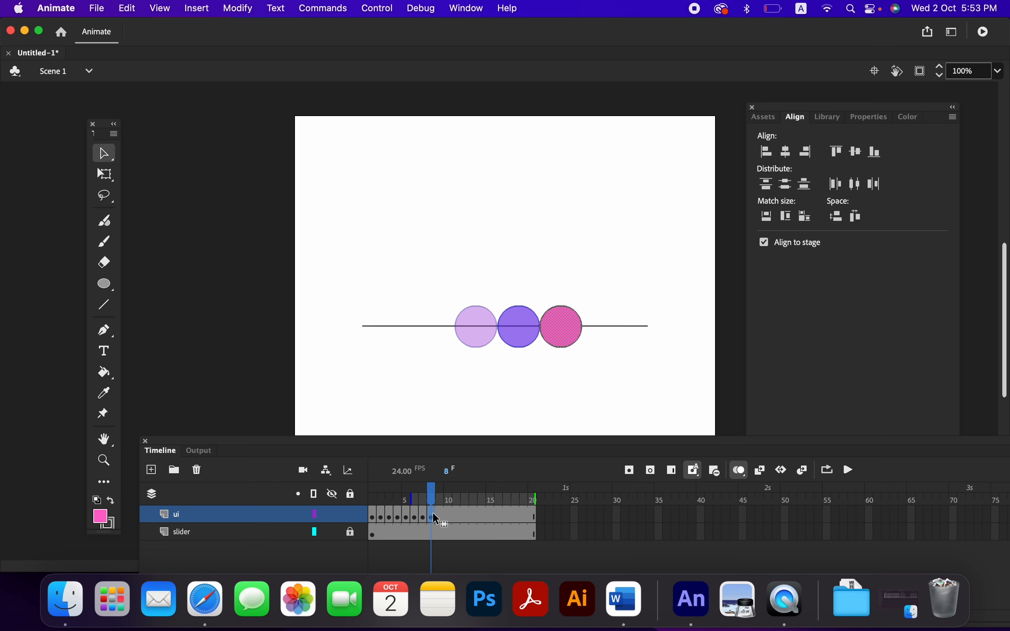
pyautogui.press('Right')
# - In frame 9 of the ui layer, nudge the circle right by one full width, edge to edge with its frame 8 position
pyautogui.click(442, 519)
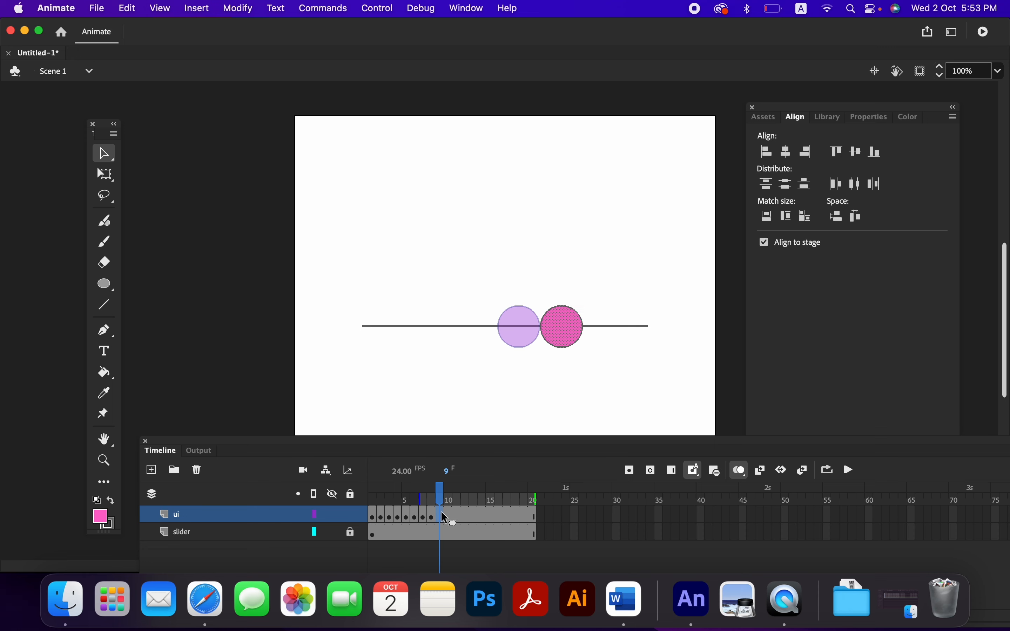
pyautogui.press('Right')
pyautogui.press('Right')
pyautogui.press('Right')
pyautogui.press('Right')
pyautogui.press('Right')
pyautogui.press('Right')
pyautogui.press('Right')
pyautogui.press('Right')
pyautogui.press('Right')
pyautogui.press('Right')
pyautogui.press('Right')
pyautogui.press('Right')
pyautogui.press('Right')
pyautogui.press('Right')
pyautogui.press('Right')
pyautogui.press('Right')
pyautogui.press('Right')
pyautogui.press('Right')
pyautogui.press('Right')
pyautogui.press('Right')
pyautogui.press('Right')
pyautogui.press('Right')
pyautogui.press('Right')
pyautogui.press('Right')
pyautogui.press('Right')
pyautogui.press('Right')
pyautogui.press('Right')
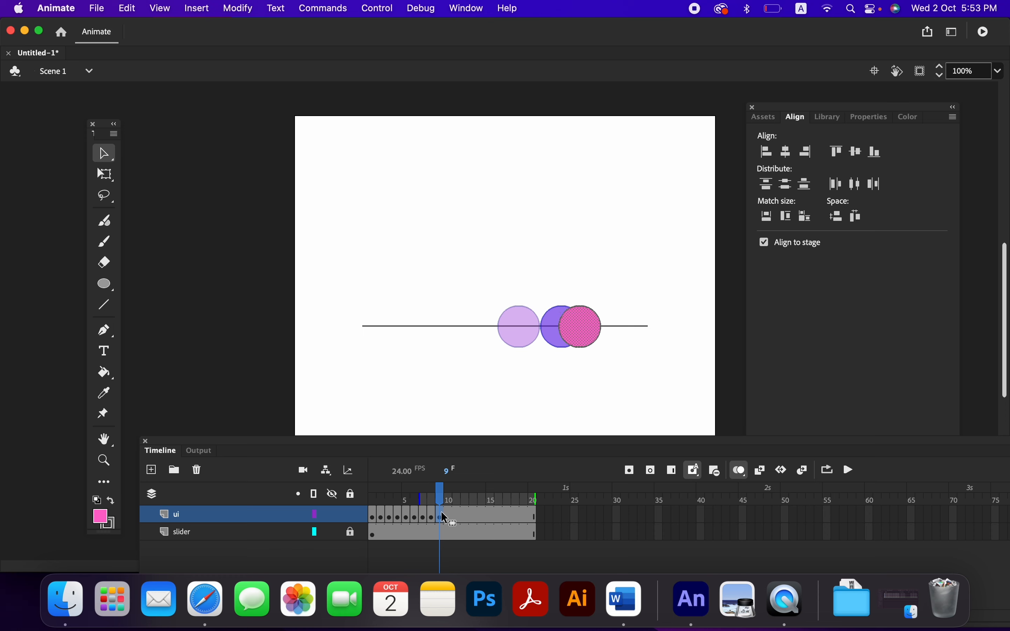
pyautogui.press('Right')
pyautogui.press('Right')
pyautogui.press('Right')
pyautogui.press('Right')
pyautogui.press('Right')
pyautogui.press('Right')
pyautogui.press('Right')
pyautogui.press('Right')
pyautogui.press('Right')
pyautogui.press('Right')
pyautogui.press('Right')
pyautogui.press('Right')
pyautogui.press('Right')
pyautogui.press('Right')
pyautogui.press('Right')
pyautogui.press('Right')
pyautogui.press('Right')
pyautogui.press('Right')
pyautogui.press('Right')
pyautogui.press('Right')
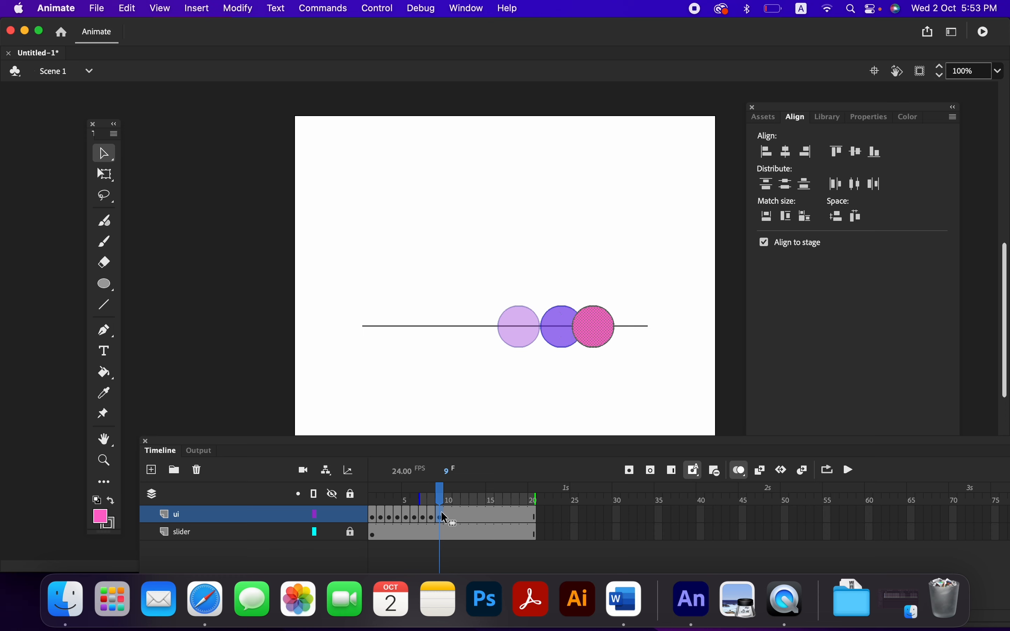
pyautogui.press('Right')
pyautogui.press('Right')
pyautogui.press('Right')
pyautogui.press('Right')
pyautogui.press('Right')
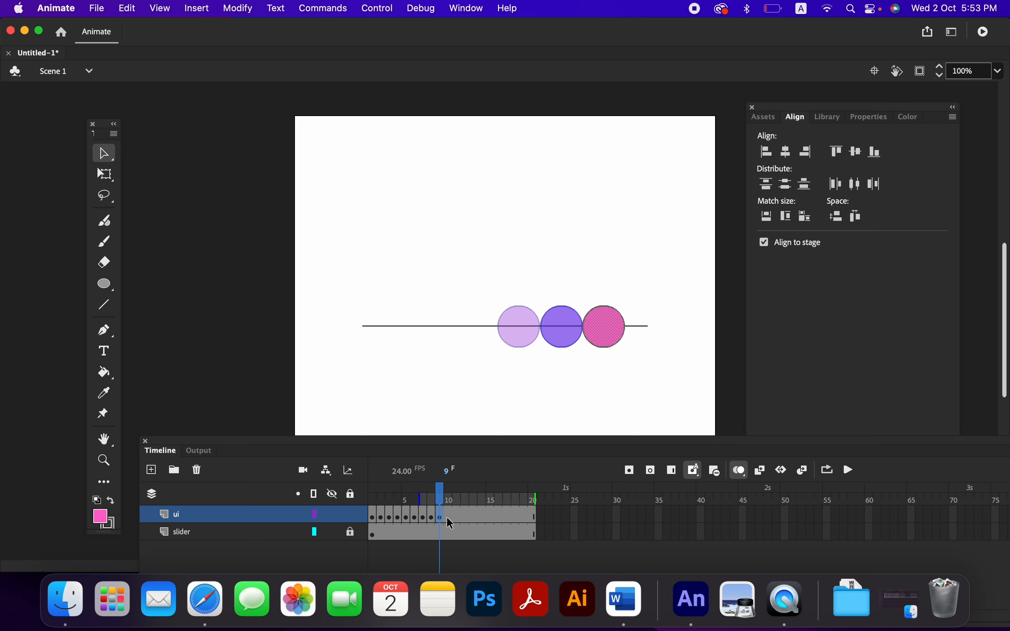
# - In frame 9 of the ui layer, nudge the circle back left until it sits only about a quarter width past its frame 8 position
pyautogui.press('Left')
pyautogui.press('Left')
pyautogui.press('Left')
pyautogui.press('Left')
pyautogui.press('Left')
pyautogui.press('Left')
pyautogui.press('Left')
pyautogui.press('Left')
pyautogui.press('Left')
pyautogui.press('Left')
pyautogui.press('Left')
pyautogui.press('Left')
pyautogui.press('Left')
pyautogui.press('Left')
pyautogui.press('Left')
pyautogui.press('Left')
pyautogui.press('Left')
pyautogui.press('Left')
pyautogui.press('Left')
pyautogui.press('Left')
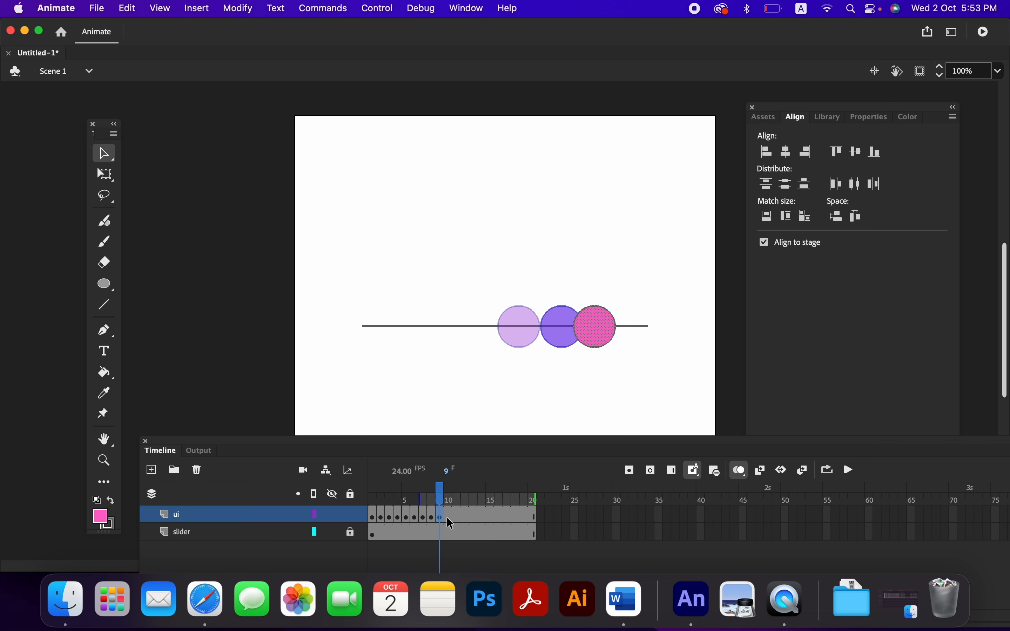
pyautogui.press('Left')
pyautogui.press('Left')
pyautogui.press('Left')
pyautogui.press('Left')
pyautogui.press('Left')
pyautogui.press('Left')
pyautogui.press('Left')
pyautogui.press('Left')
pyautogui.press('Left')
pyautogui.press('Left')
pyautogui.press('Left')
pyautogui.press('Left')
pyautogui.press('Left')
pyautogui.press('Left')
pyautogui.press('Left')
pyautogui.press('Left')
pyautogui.press('Left')
pyautogui.press('Left')
pyautogui.press('Left')
pyautogui.press('Left')
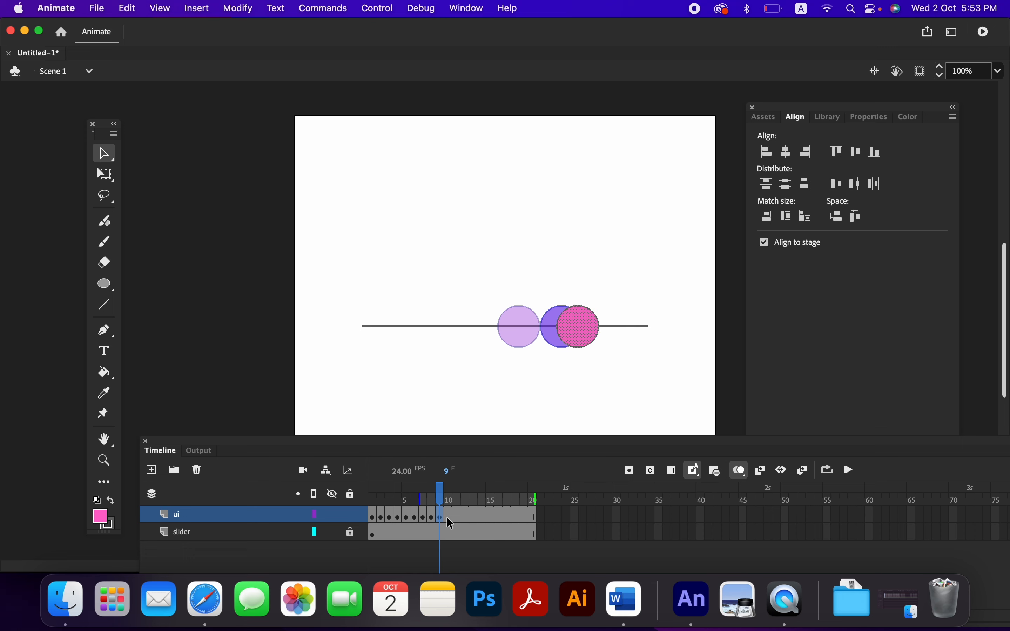
pyautogui.press('Left')
pyautogui.press('Left')
pyautogui.press('Left')
pyautogui.press('Left')
pyautogui.press('Left')
# - In frame 10 of the ui layer, nudge the circle right by about a quarter of its width, overlapping its frame 9 position
pyautogui.click(449, 518)
pyautogui.press('Right')
pyautogui.press('Right')
pyautogui.press('Right')
pyautogui.press('Right')
pyautogui.press('Right')
pyautogui.press('Right')
pyautogui.press('Right')
pyautogui.press('Right')
pyautogui.press('Right')
pyautogui.press('Right')
pyautogui.press('Right')
pyautogui.press('Right')
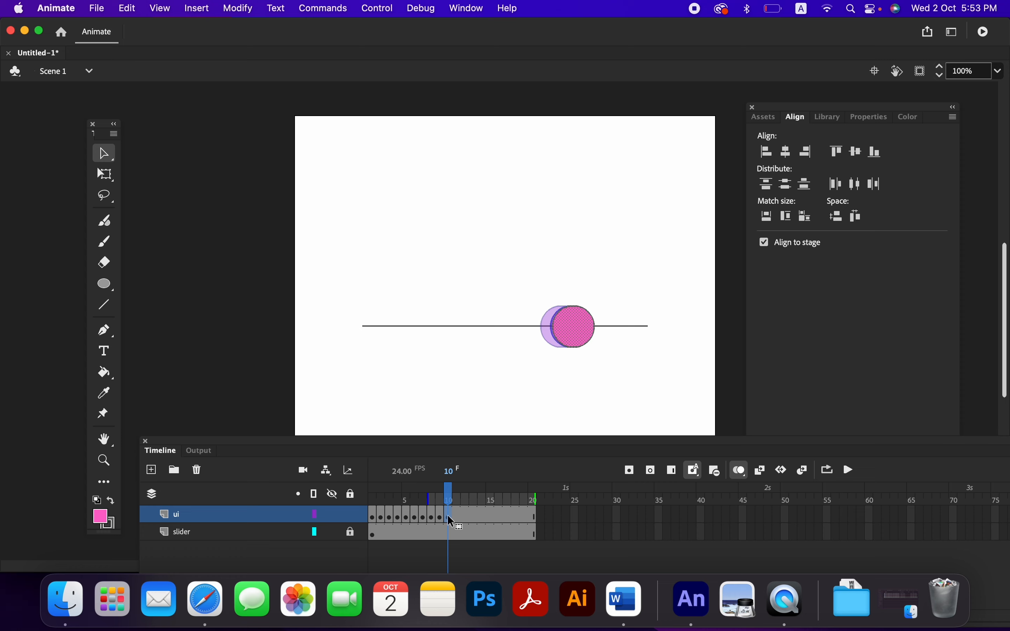
pyautogui.press('Right')
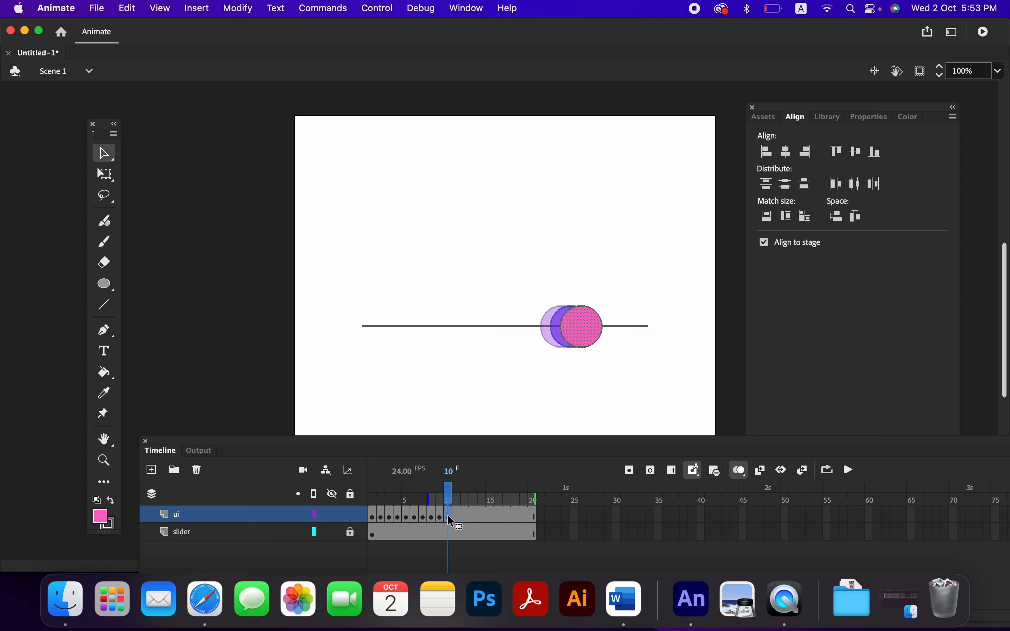
# - In frame 11 of the ui layer, nudge the circle right by about a quarter of its width from its frame 10 position
pyautogui.click(458, 520)
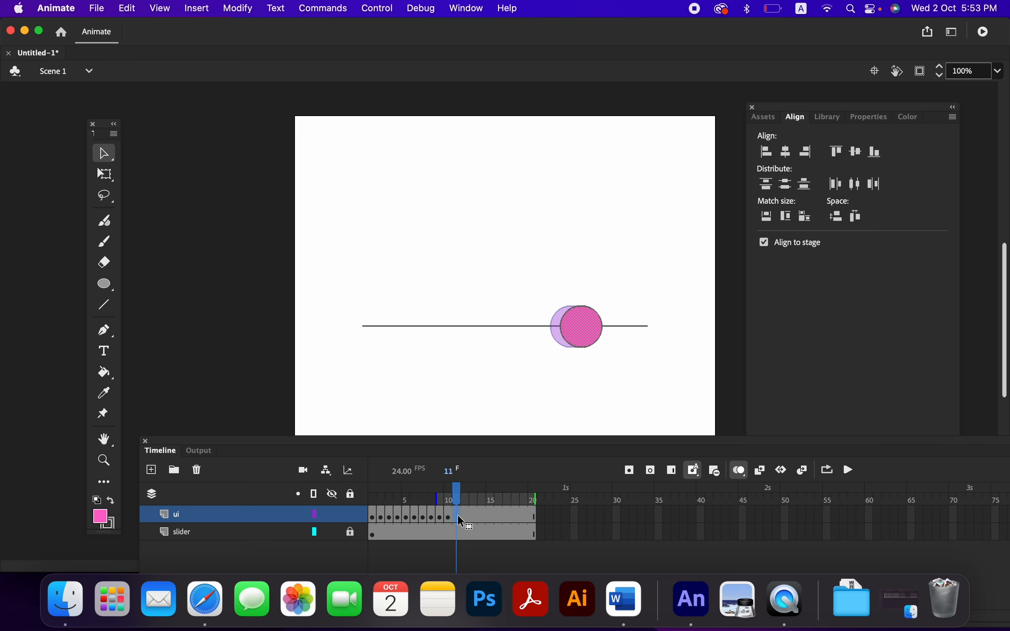
pyautogui.press('Right')
pyautogui.press('Right')
pyautogui.press('Right')
pyautogui.press('Right')
pyautogui.press('Right')
pyautogui.press('Right')
pyautogui.press('Right')
pyautogui.press('Right')
pyautogui.press('Right')
pyautogui.press('Right')
pyautogui.press('Right')
pyautogui.press('Right')
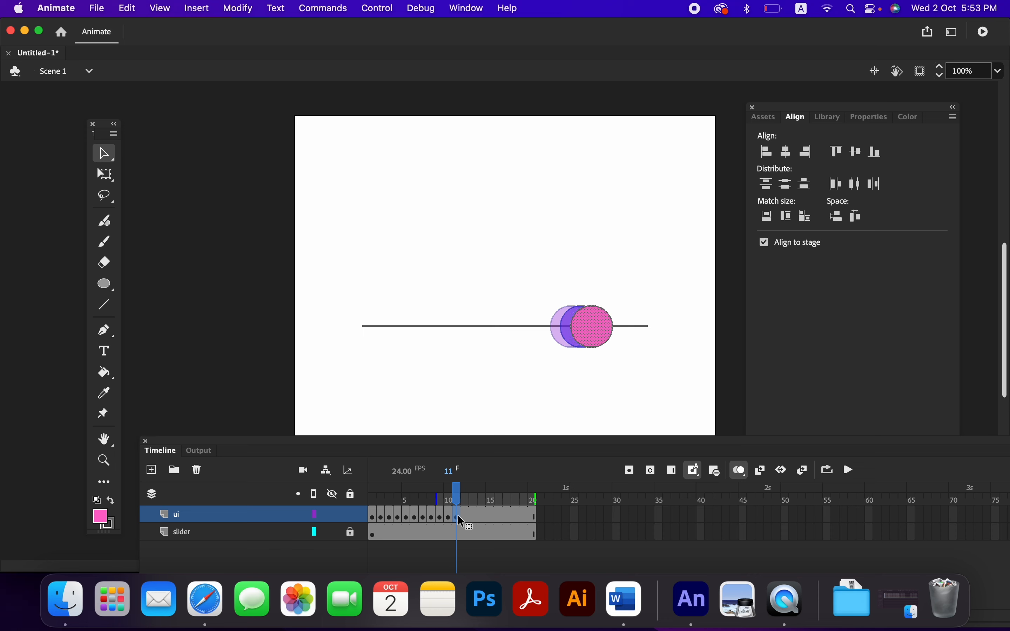
pyautogui.press('Right')
# - In frame 12 of the ui layer, nudge the circle right by about a third of its width from its frame 11 position
pyautogui.click(467, 517)
pyautogui.press('Right')
pyautogui.press('Right')
pyautogui.press('Right')
pyautogui.press('Right')
pyautogui.press('Right')
pyautogui.press('Right')
pyautogui.press('Right')
pyautogui.press('Right')
pyautogui.press('Right')
pyautogui.press('Right')
pyautogui.press('Right')
pyautogui.press('Right')
pyautogui.press('Right')
pyautogui.press('Right')
pyautogui.press('Right')
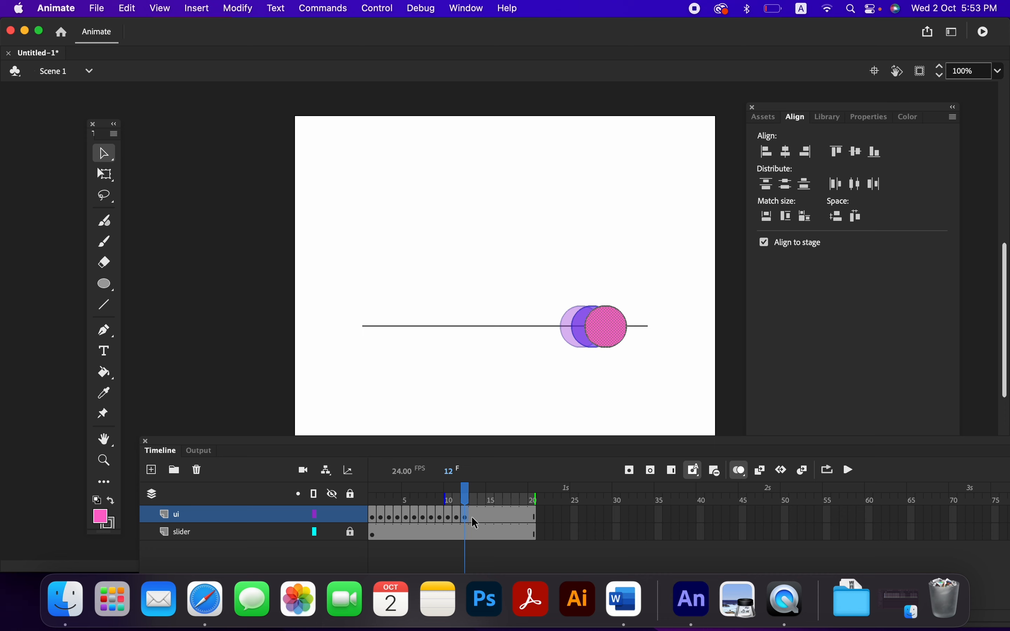
# - In frame 13 of the ui layer, nudge the circle right by about a third of its width, overlapping its frame 12 position
pyautogui.click(475, 518)
pyautogui.press('Right')
pyautogui.press('Right')
pyautogui.press('Right')
pyautogui.press('Right')
pyautogui.press('Right')
pyautogui.press('Right')
pyautogui.press('Right')
pyautogui.press('Right')
pyautogui.press('Right')
pyautogui.press('Right')
pyautogui.press('Right')
pyautogui.press('Right')
pyautogui.press('Right')
pyautogui.press('Right')
pyautogui.press('Right')
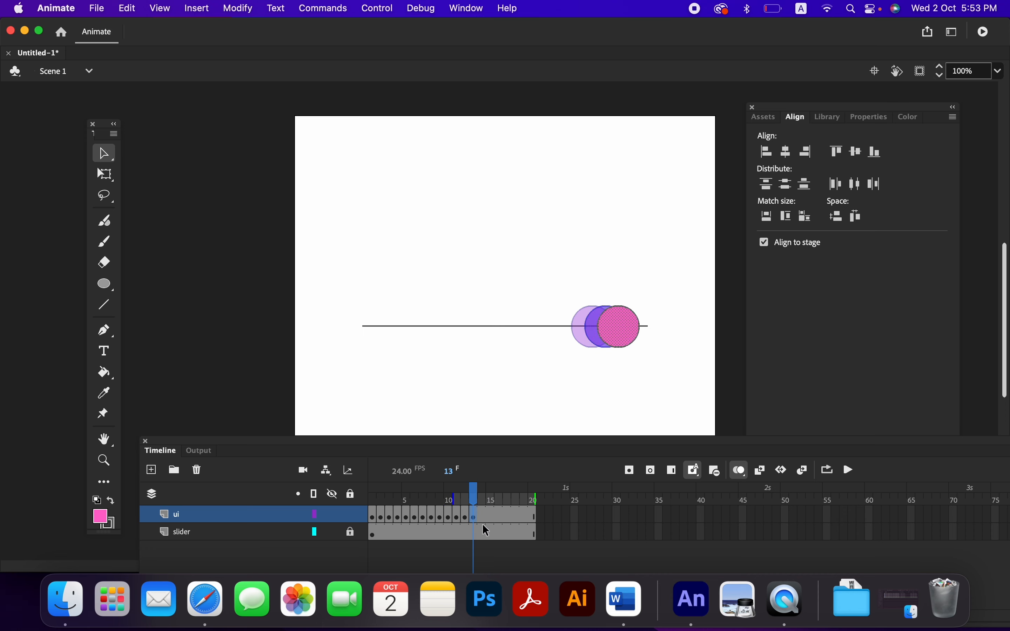
# - In frame 14 of the ui layer, nudge the circle right by about a quarter width until its edge reaches the line's right end
pyautogui.click(483, 521)
pyautogui.press('Right')
pyautogui.press('Right')
pyautogui.press('Right')
pyautogui.press('Right')
pyautogui.press('Right')
pyautogui.press('Right')
pyautogui.press('Right')
pyautogui.press('Right')
pyautogui.press('Right')
pyautogui.press('Right')
pyautogui.press('Right')
pyautogui.press('Right')
pyautogui.press('Right')
pyautogui.press('Right')
pyautogui.press('Right')
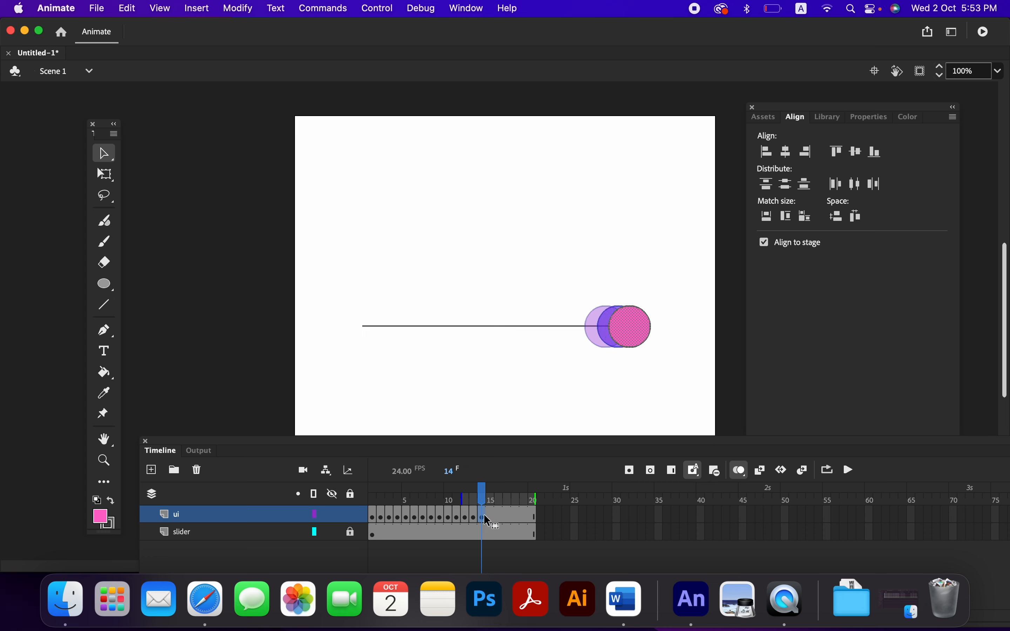
# - In frame 15 of the ui layer, nudge the circle right by about a third of its width so its edge passes the line's end
pyautogui.click(491, 521)
pyautogui.press('Right')
pyautogui.press('Right')
pyautogui.press('Right')
pyautogui.press('Right')
pyautogui.press('Right')
pyautogui.press('Right')
pyautogui.press('Right')
pyautogui.press('Right')
pyautogui.press('Right')
pyautogui.press('Right')
pyautogui.press('Right')
pyautogui.press('Right')
pyautogui.press('Right')
pyautogui.press('Right')
pyautogui.press('Right')
pyautogui.press('Right')
pyautogui.press('Right')
pyautogui.press('Right')
pyautogui.press('Right')
pyautogui.press('Right')
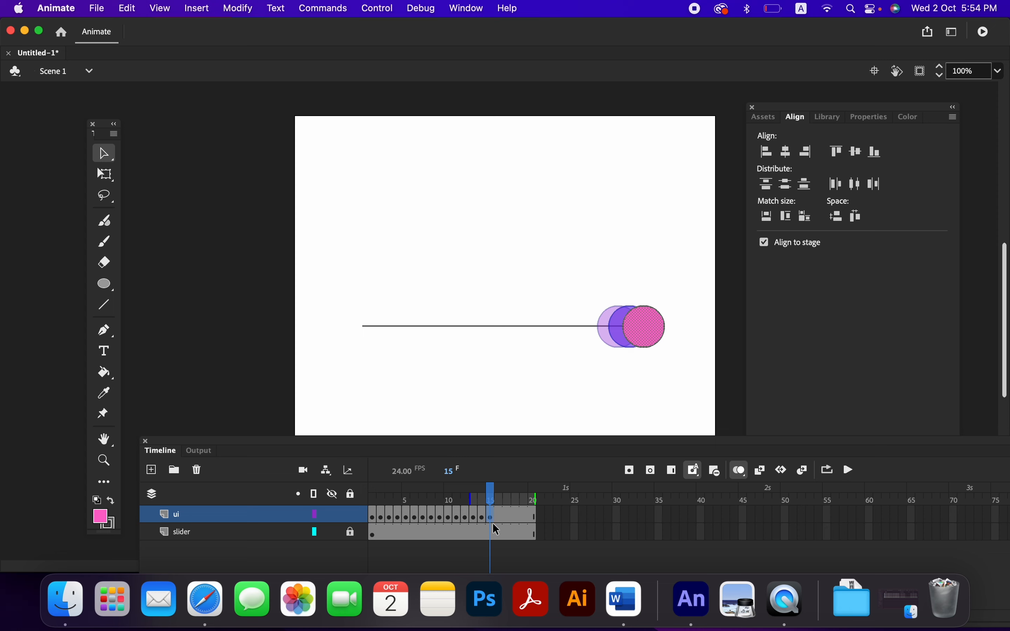
# - In frame 16 of the ui layer, nudge the circle right by about a third of its width until its centre passes the line's end
pyautogui.click(500, 523)
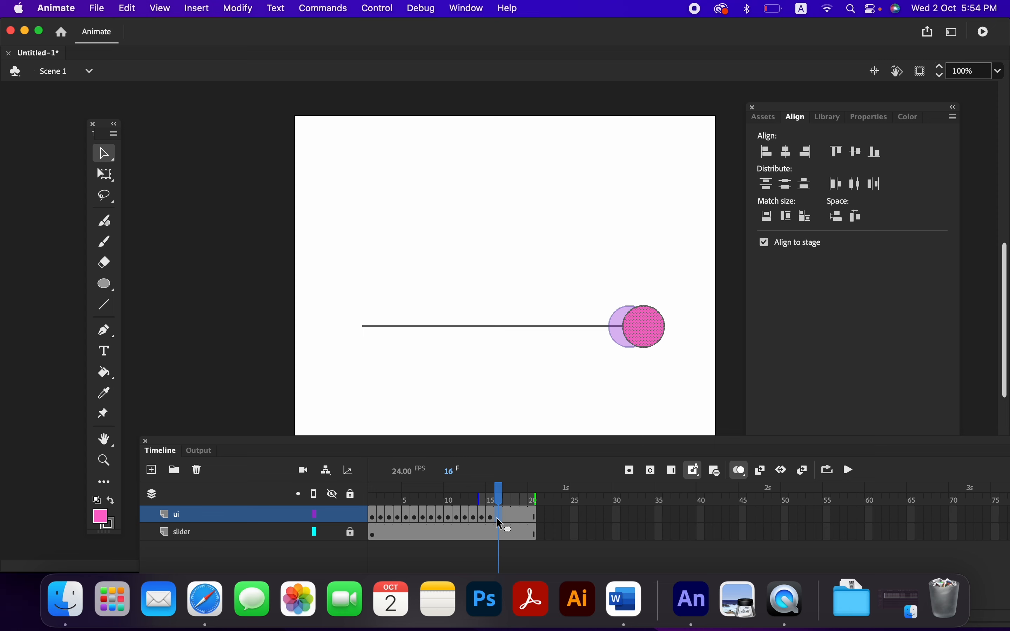
pyautogui.press('Right')
pyautogui.press('Right')
pyautogui.press('Right')
pyautogui.press('Right')
pyautogui.press('Right')
pyautogui.press('Right')
pyautogui.press('Right')
pyautogui.press('Right')
pyautogui.press('Right')
pyautogui.press('Right')
pyautogui.press('Right')
pyautogui.press('Right')
pyautogui.press('Right')
pyautogui.press('Right')
pyautogui.press('Right')
pyautogui.press('Right')
pyautogui.press('Right')
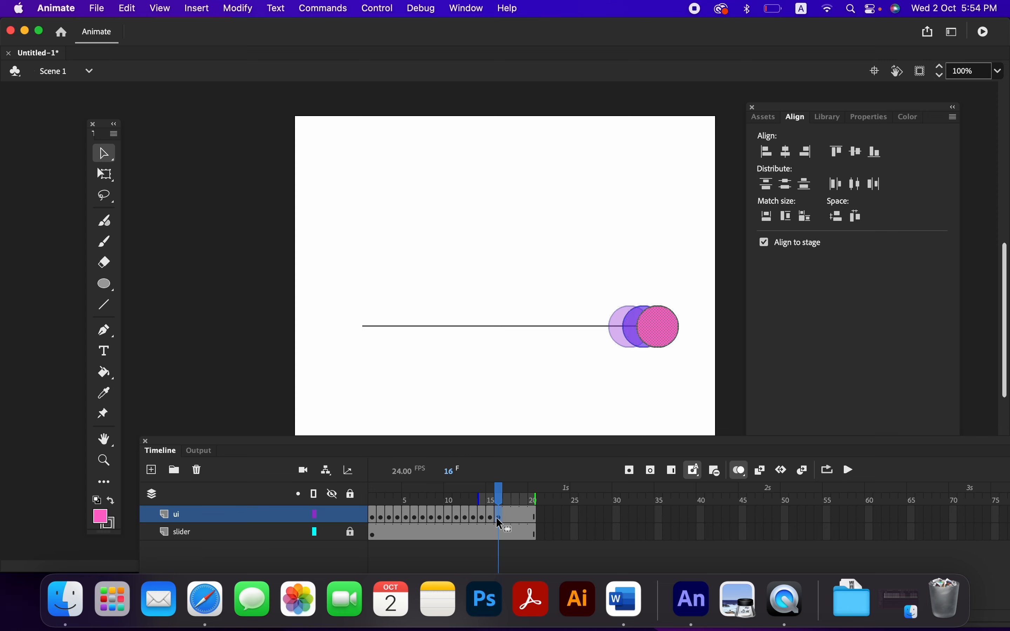
# - Return the playhead to frame 1, test the movie to preview the circle's motion, and close the preview
pyautogui.click(501, 496)
pyautogui.moveTo(501, 496); pyautogui.dragTo(351, 489)
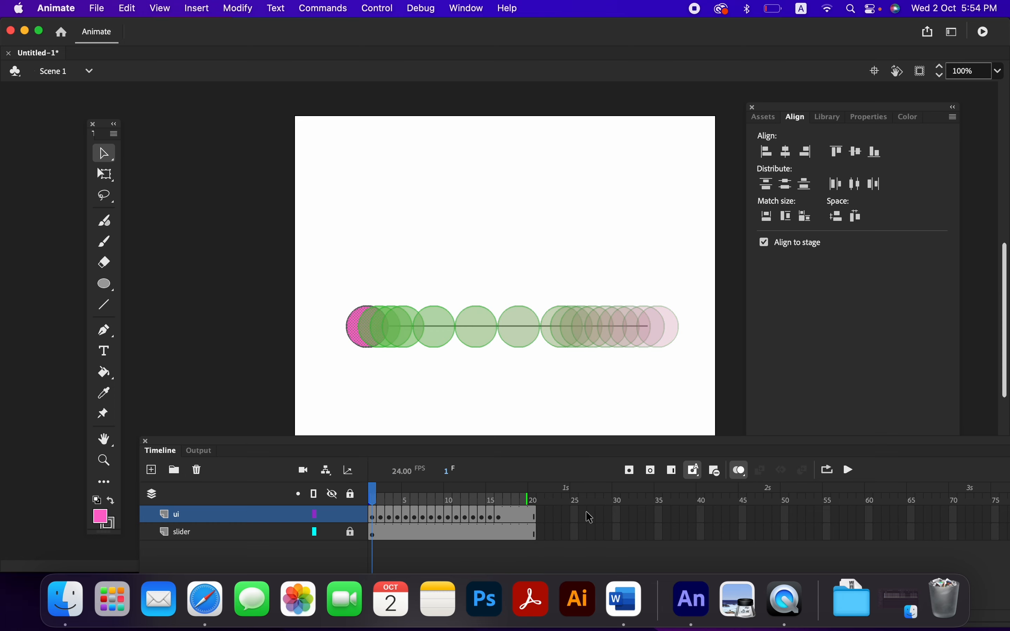
pyautogui.click(388, 13)
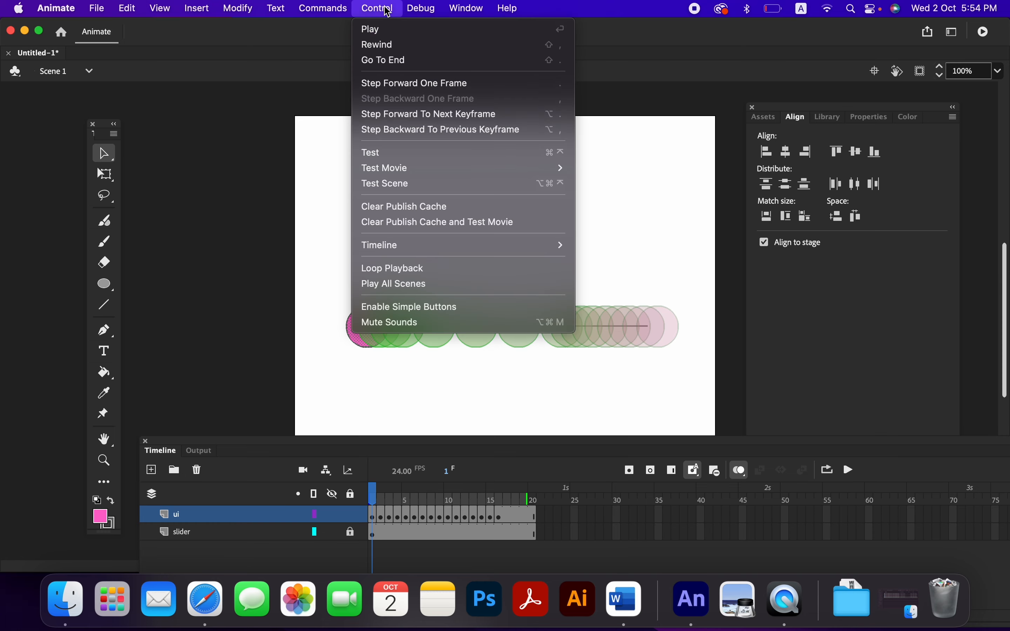
pyautogui.click(376, 161)
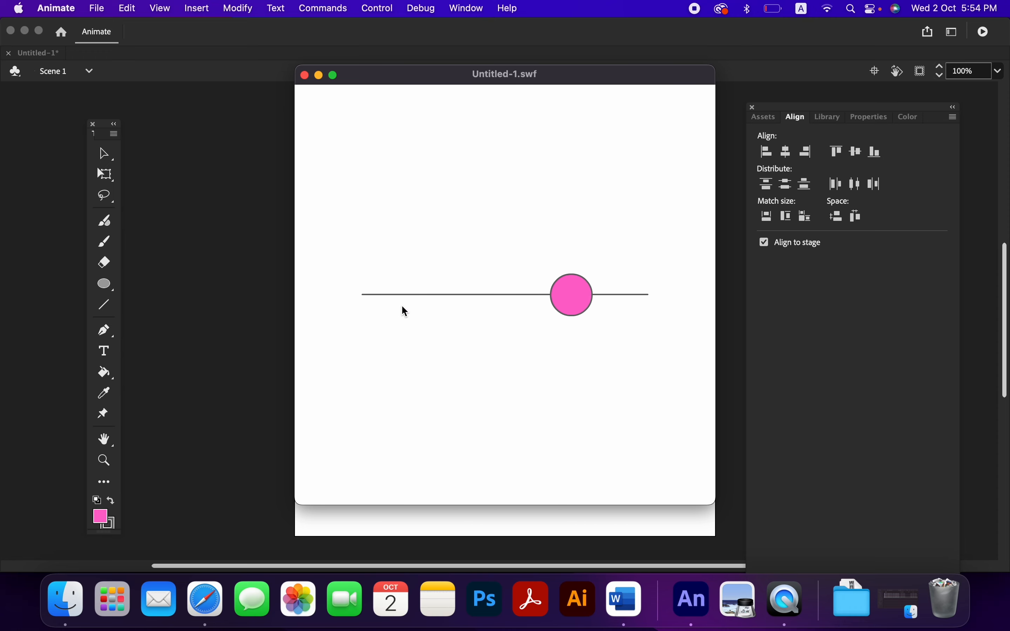
pyautogui.click(304, 76)
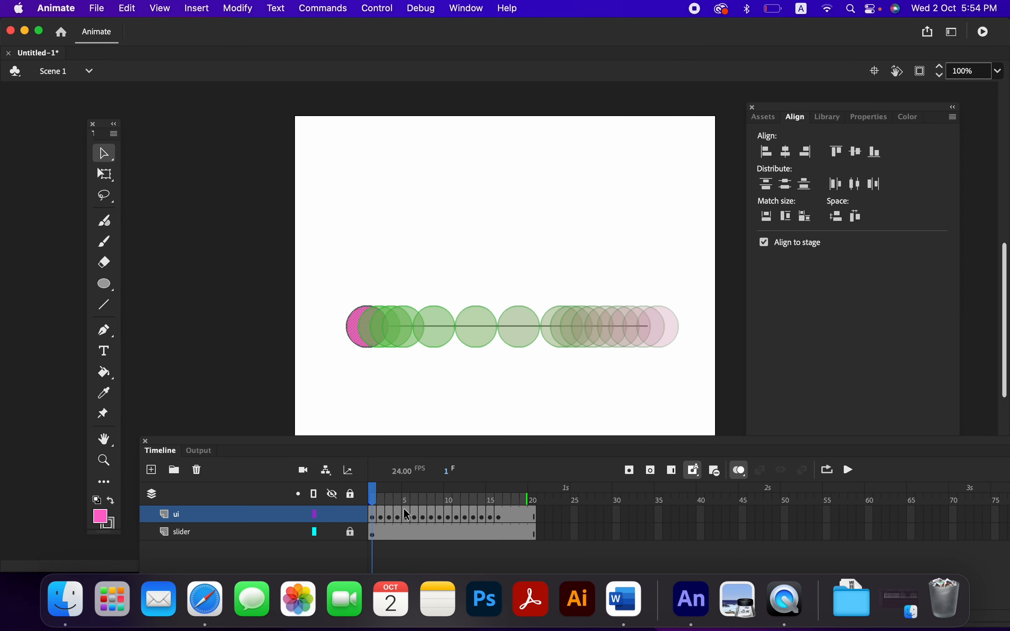
# - Scrub the circle's animation from frame 2 to frame 20, and turn off onion skinning
pyautogui.click(379, 517)
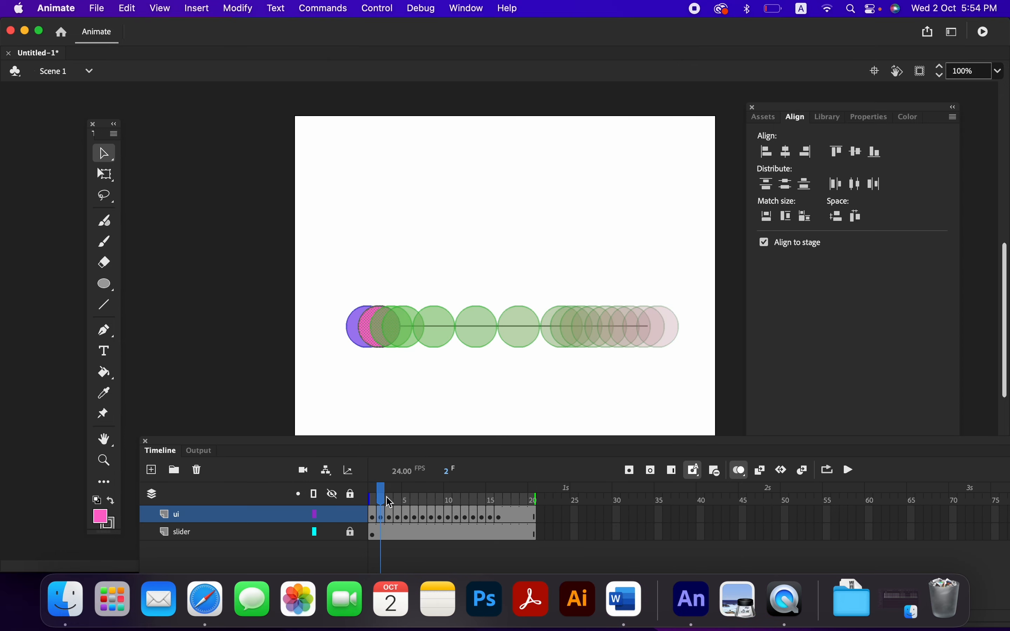
pyautogui.moveTo(381, 493); pyautogui.dragTo(559, 496)
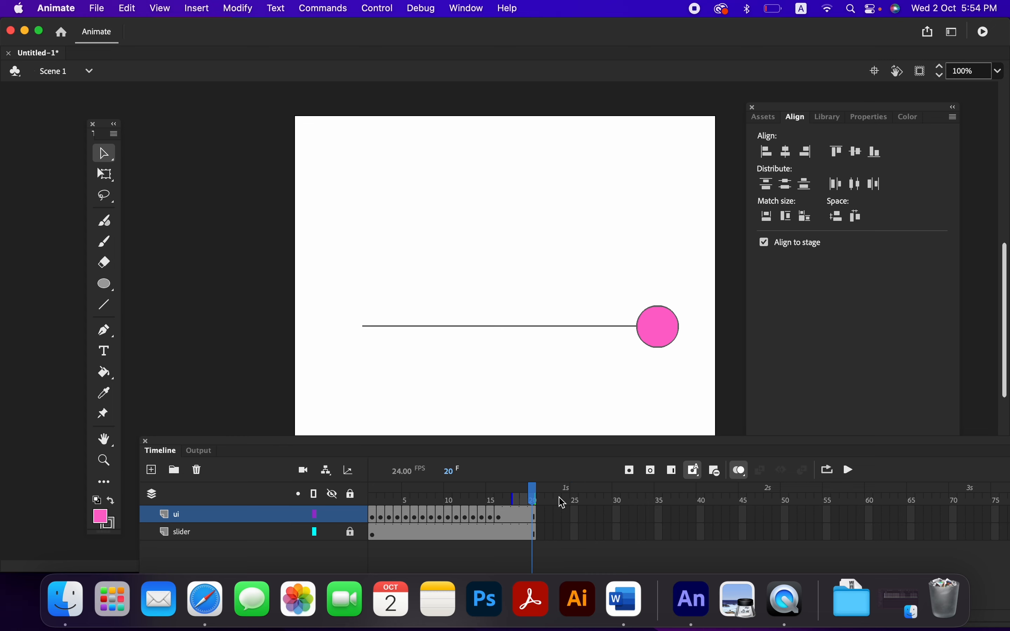
pyautogui.click(525, 499)
pyautogui.click(741, 472)
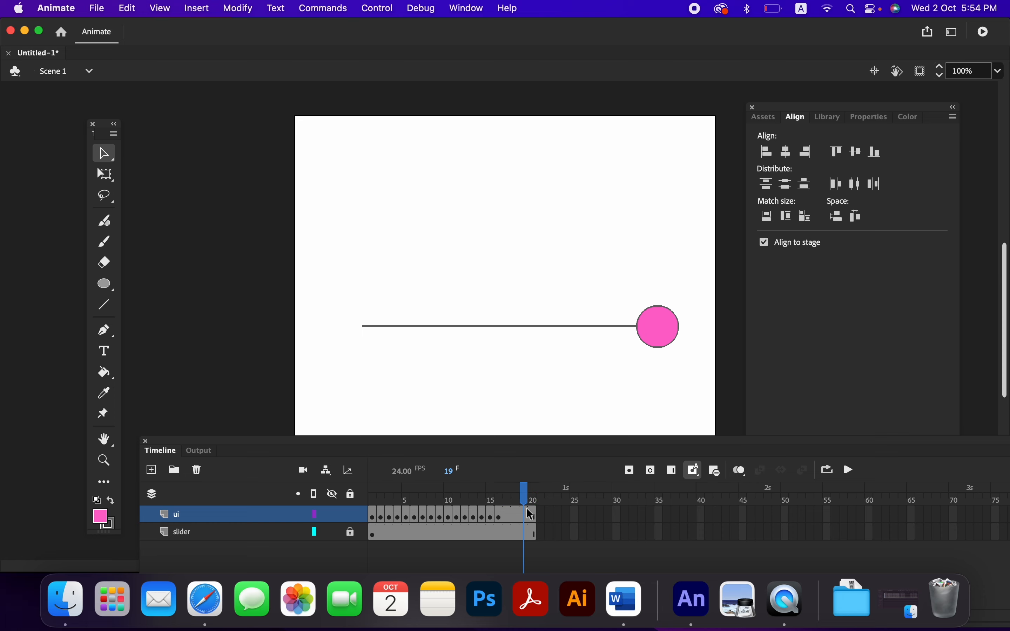
# - Scrub back to frame 1 and play the animation on the stage several times without onion skins
pyautogui.moveTo(528, 493); pyautogui.dragTo(355, 491)
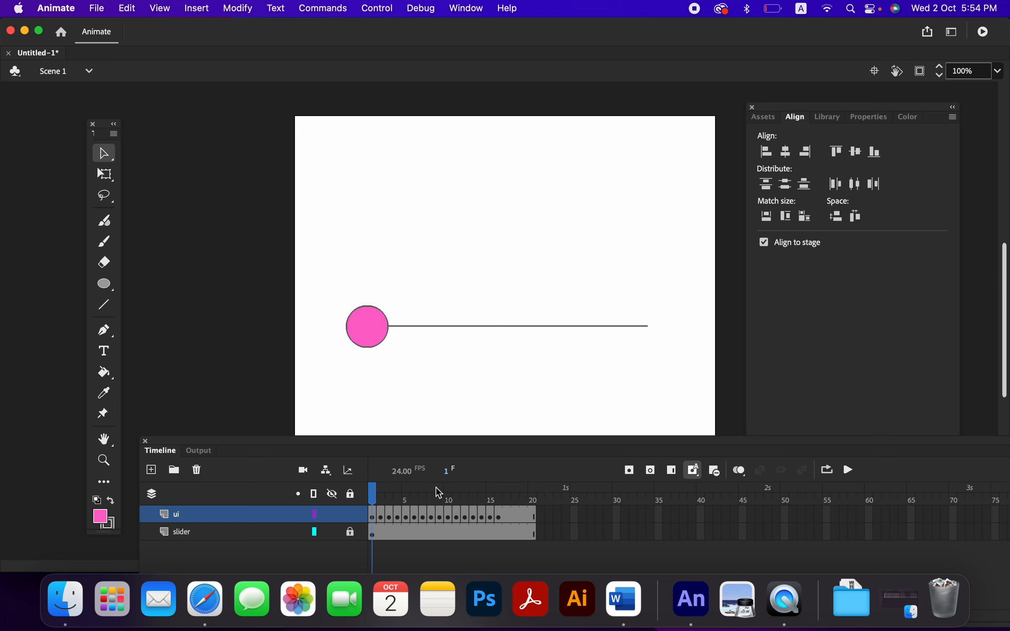
pyautogui.click(850, 471)
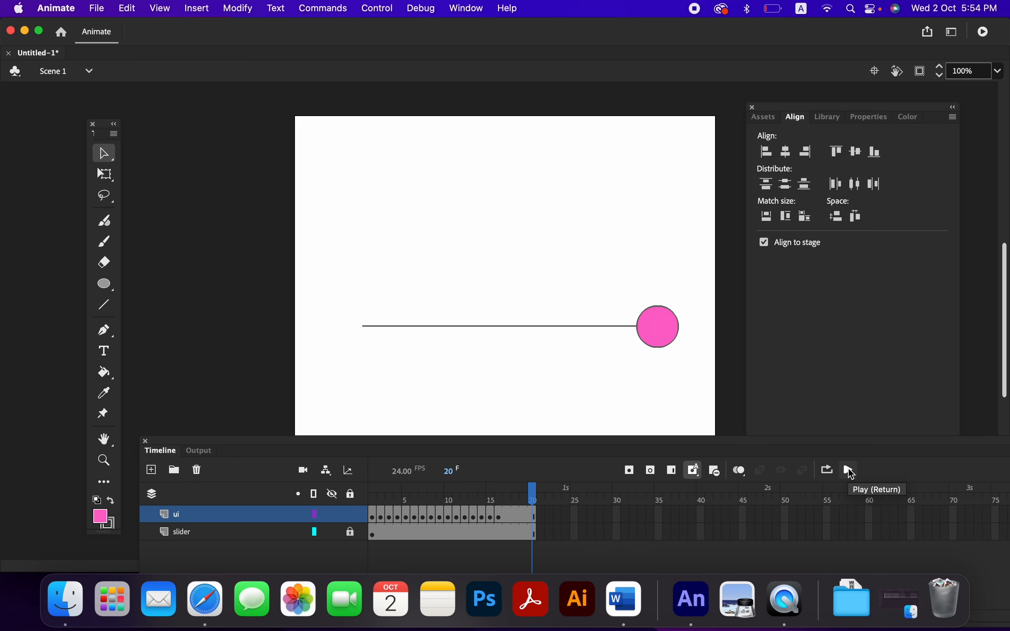
pyautogui.click(852, 471)
pyautogui.click(852, 471)
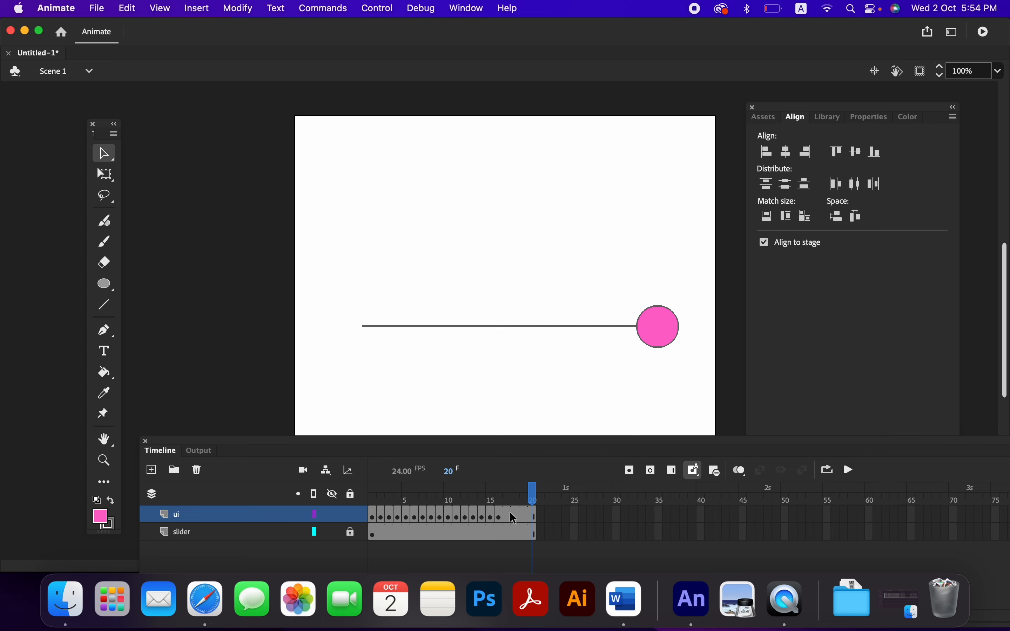
# - Check the circle's position on the line in frames 15, 14 and 12 of the ui layer
pyautogui.click(490, 516)
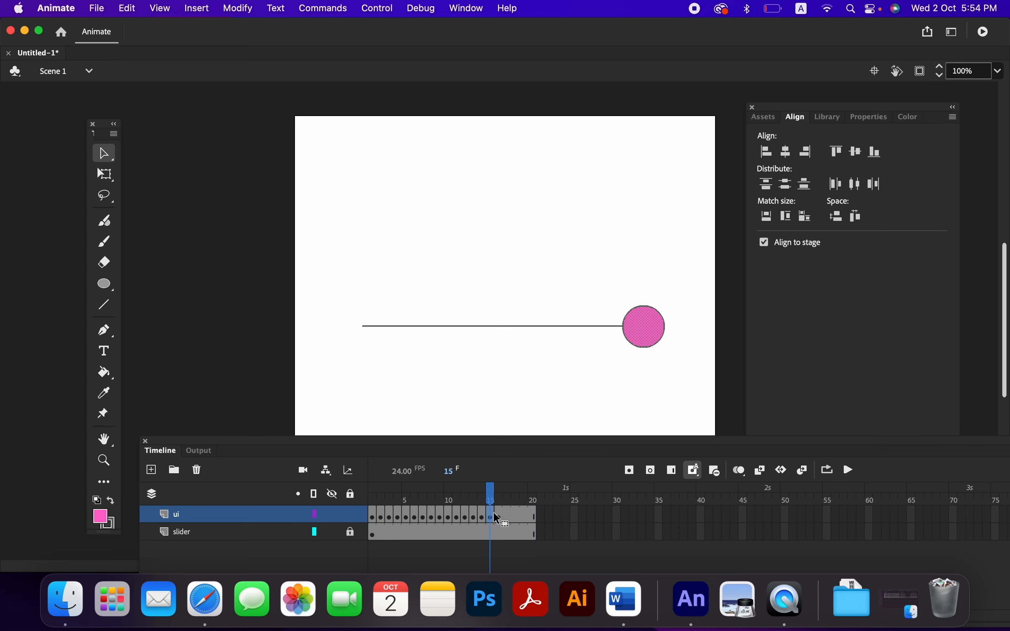
pyautogui.click(516, 419)
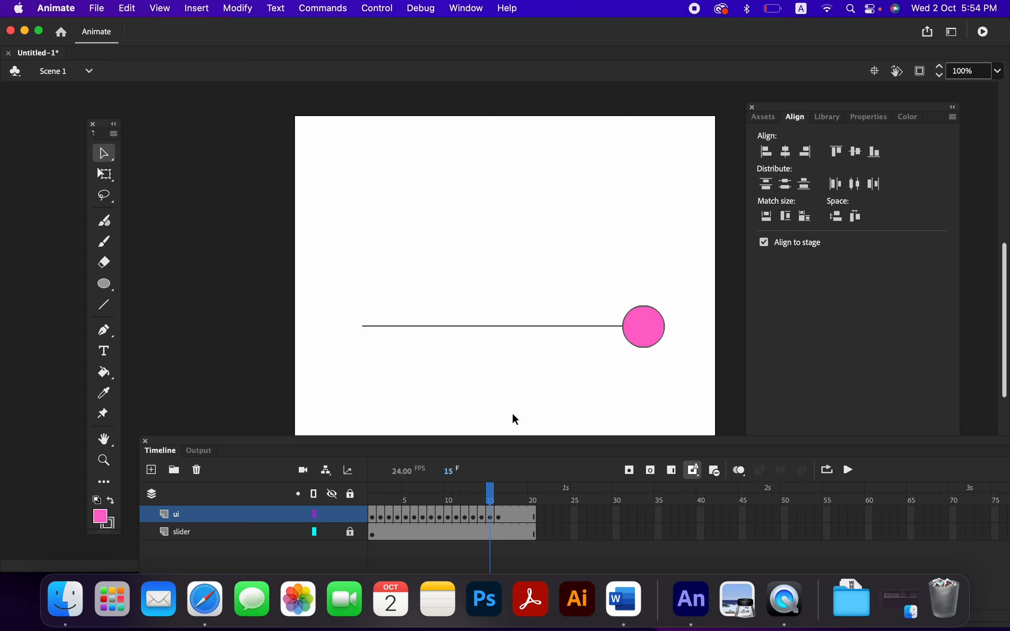
pyautogui.click(483, 518)
pyautogui.click(485, 394)
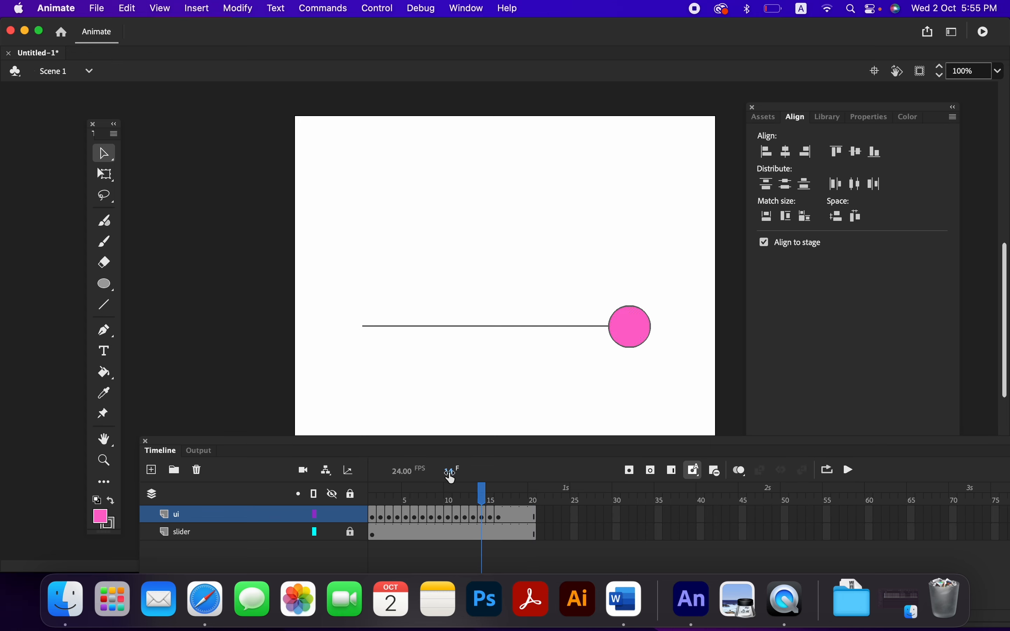
pyautogui.click(468, 515)
pyautogui.click(461, 379)
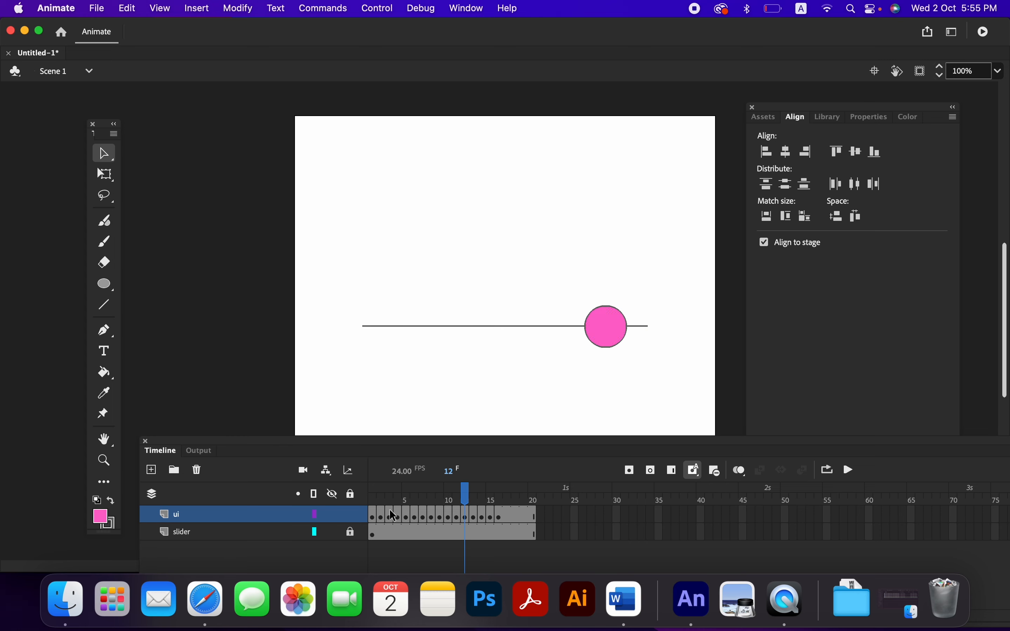
# - Examine the circle's position in each ui layer keyframe from 1 to 16 in order, and replay the animation
pyautogui.click(373, 518)
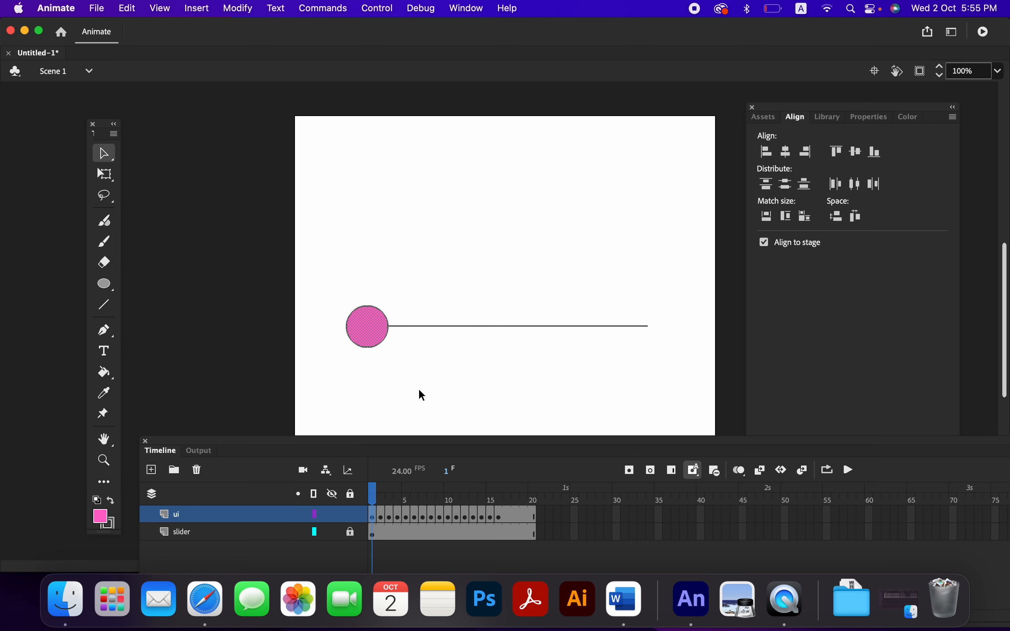
pyautogui.click(418, 396)
pyautogui.click(380, 518)
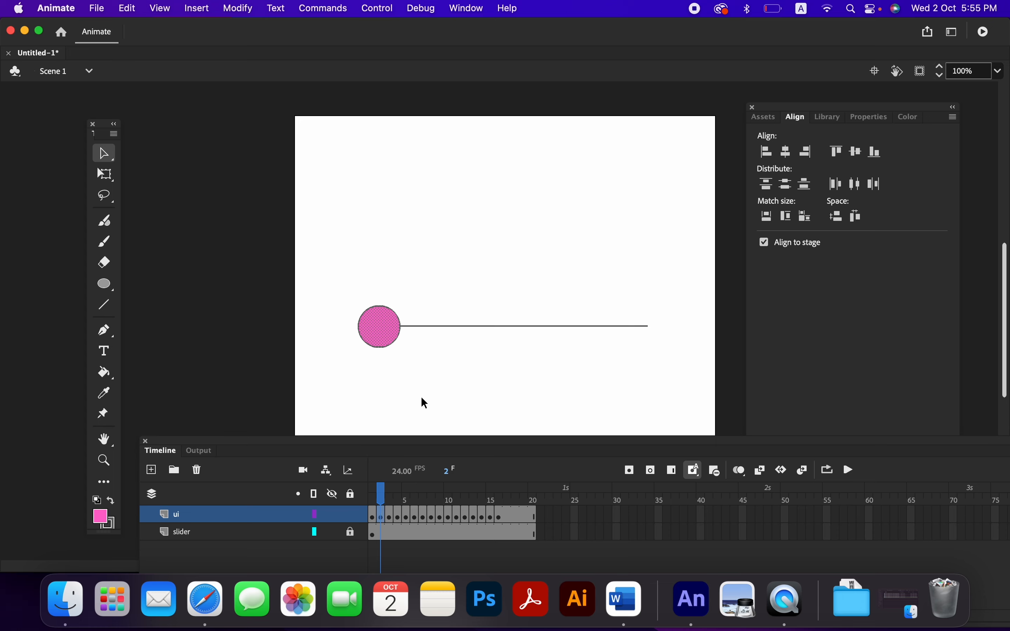
pyautogui.click(421, 396)
pyautogui.click(388, 517)
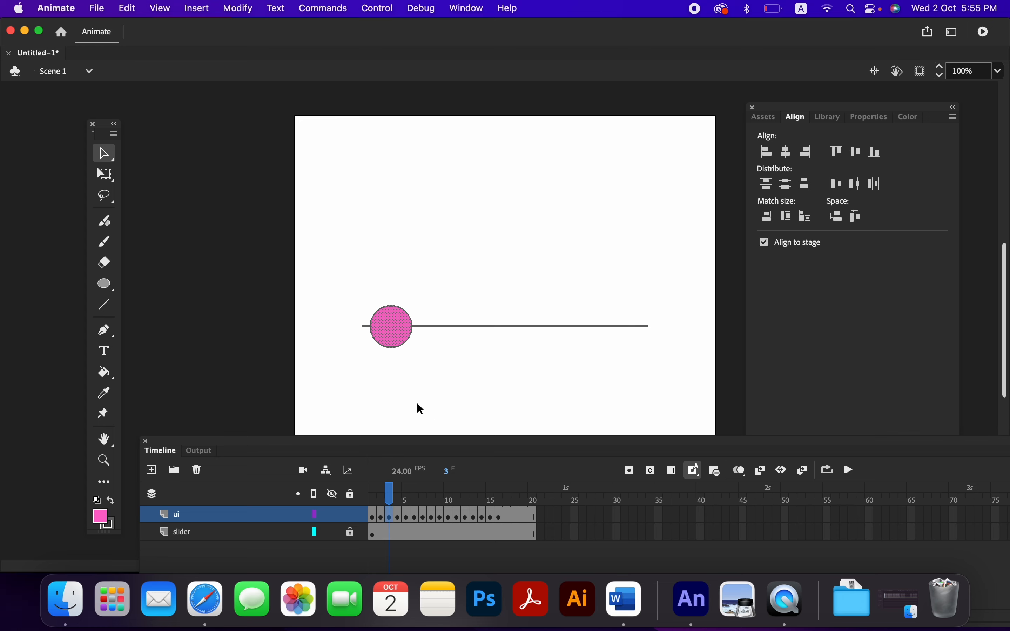
pyautogui.click(425, 385)
pyautogui.click(399, 516)
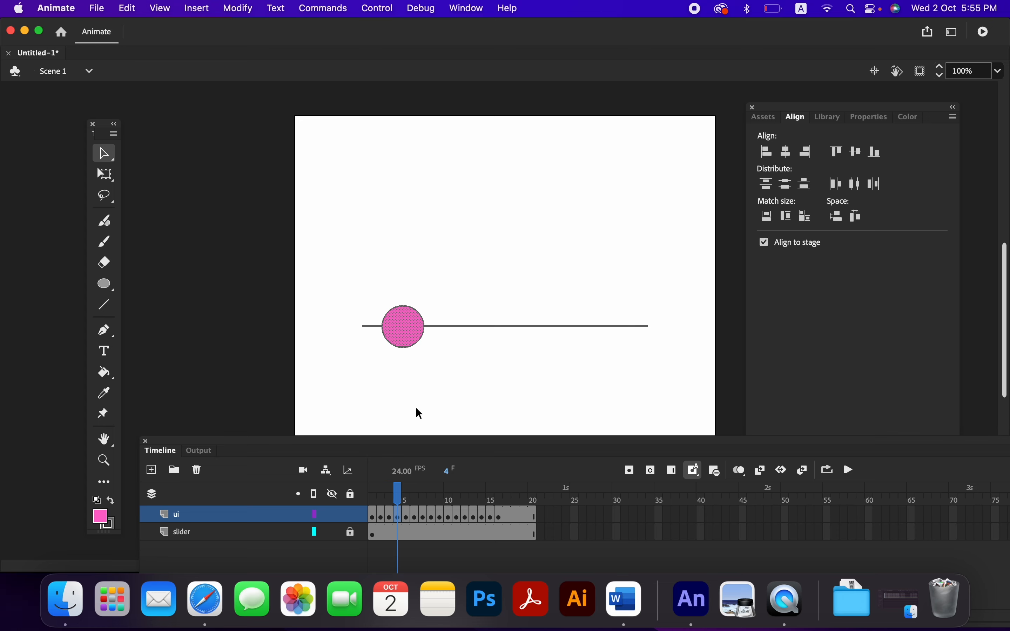
pyautogui.click(416, 407)
pyautogui.click(410, 535)
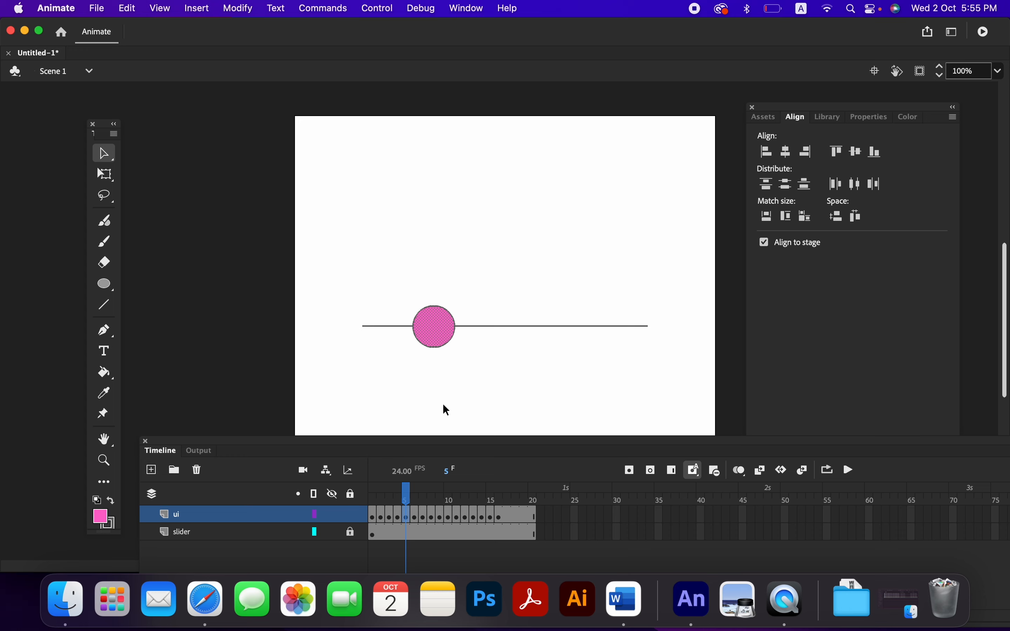
pyautogui.click(444, 419)
pyautogui.click(415, 516)
pyautogui.click(448, 384)
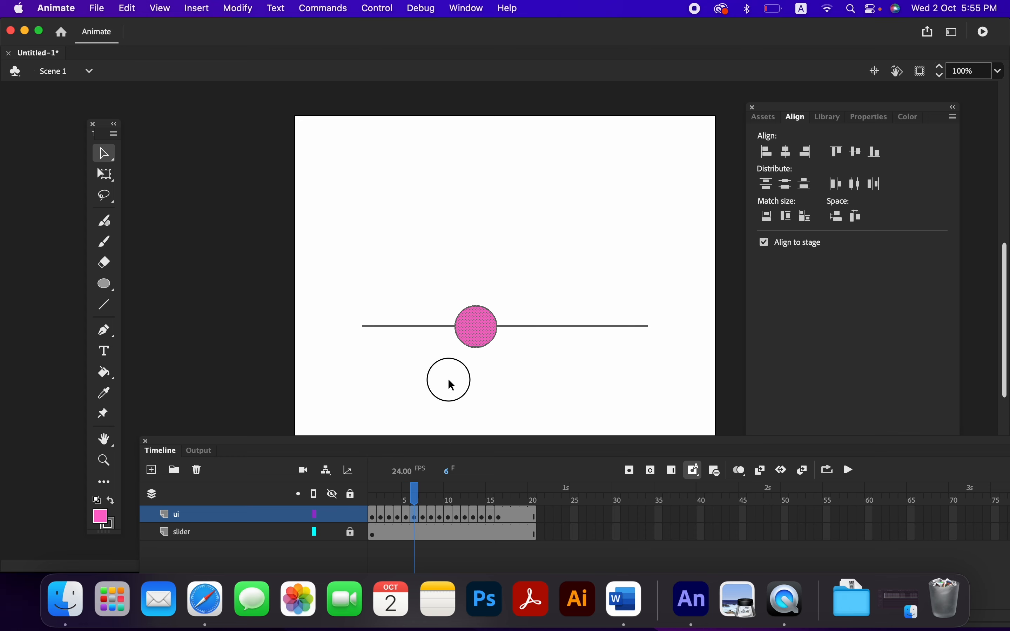
pyautogui.click(424, 517)
pyautogui.click(442, 418)
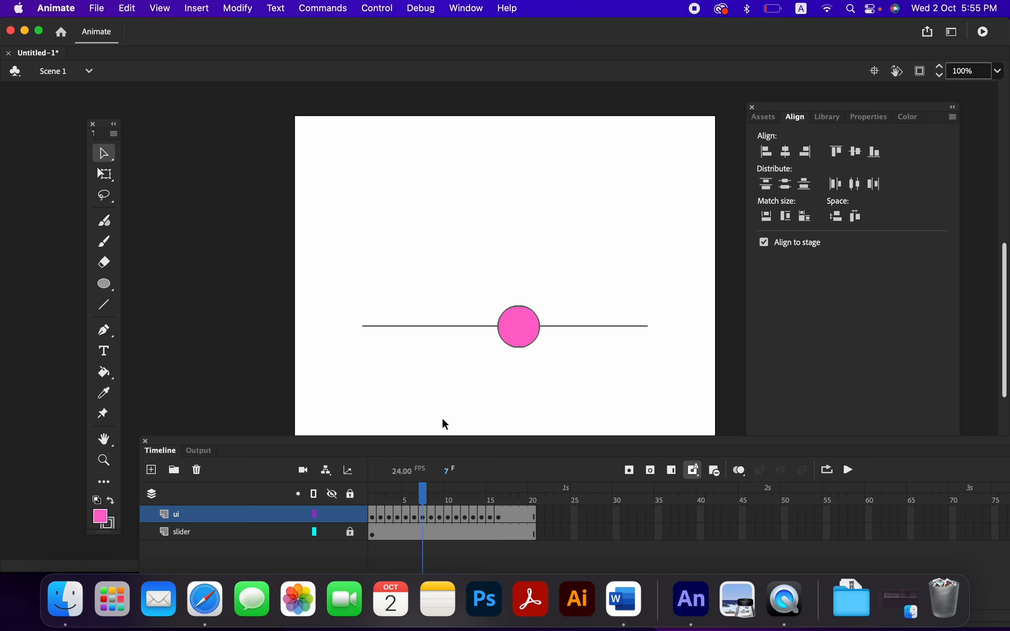
pyautogui.click(433, 521)
pyautogui.click(465, 409)
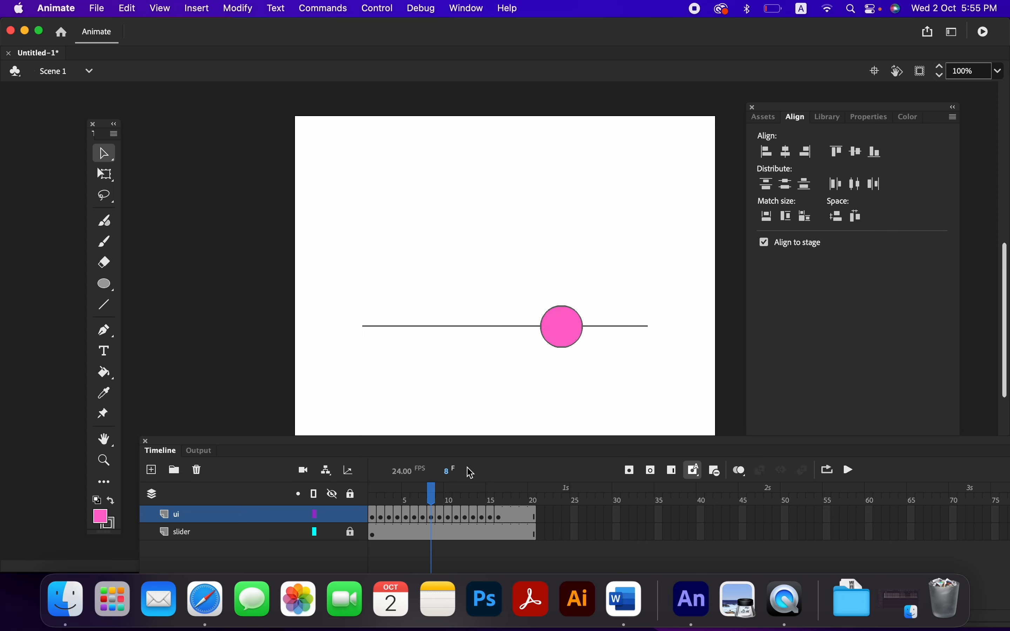
pyautogui.click(444, 522)
pyautogui.click(472, 402)
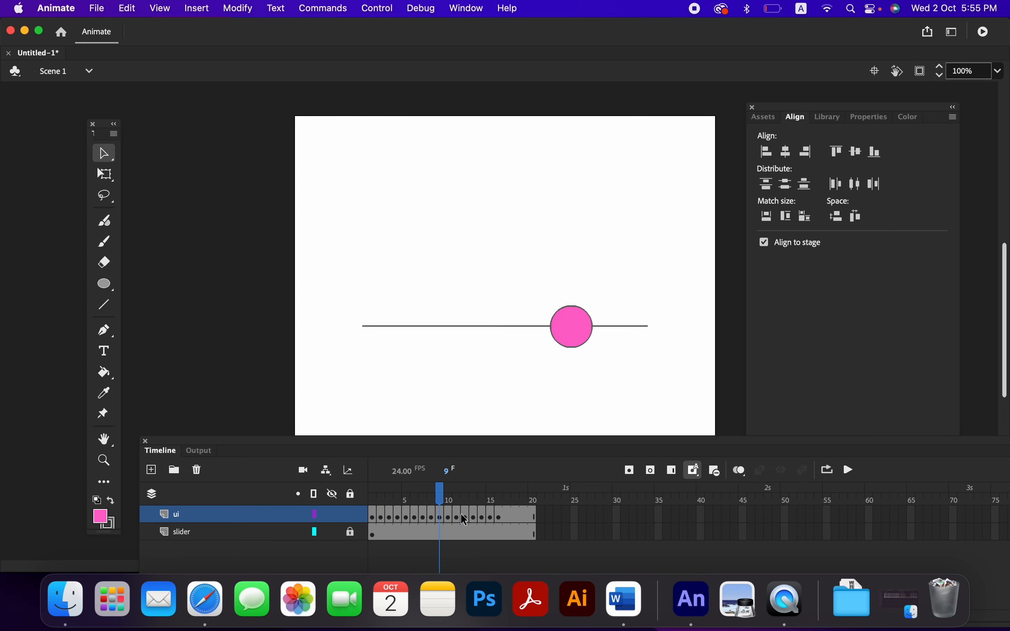
pyautogui.click(450, 523)
pyautogui.click(494, 374)
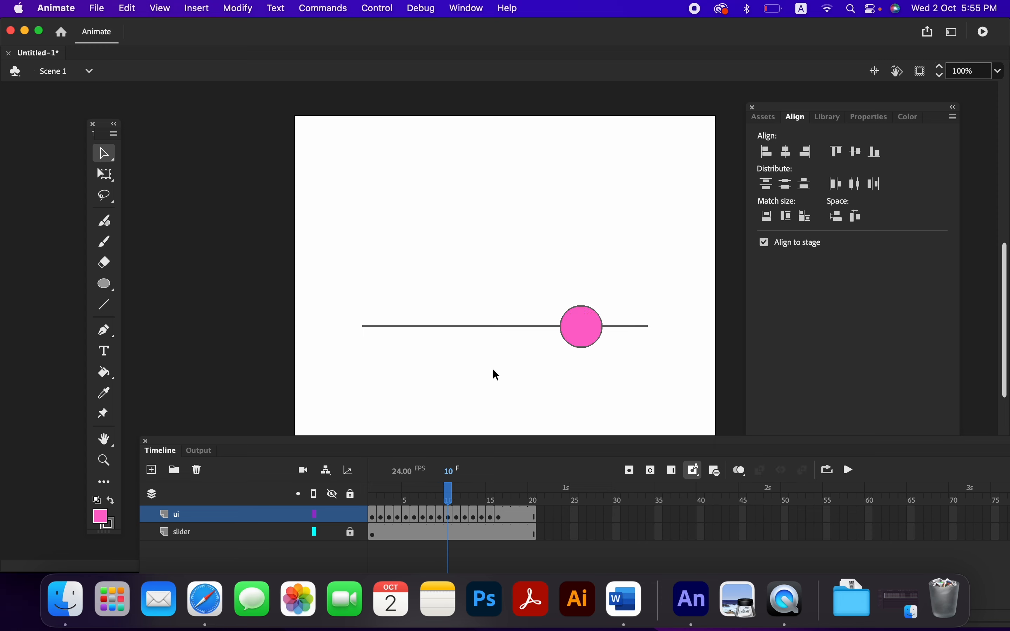
pyautogui.click(458, 522)
pyautogui.click(494, 361)
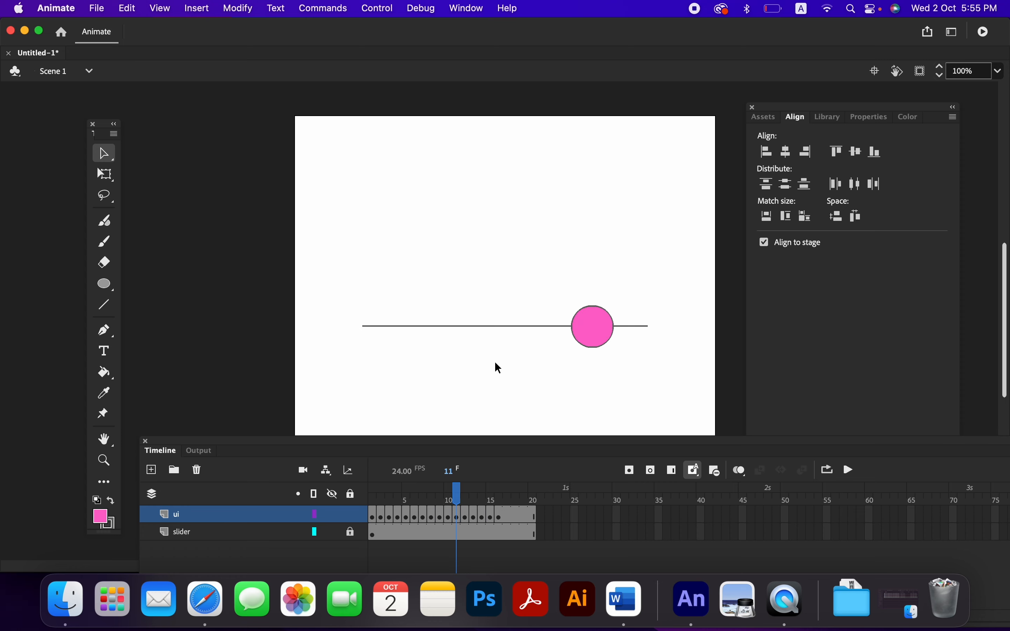
pyautogui.click(466, 522)
pyautogui.click(512, 391)
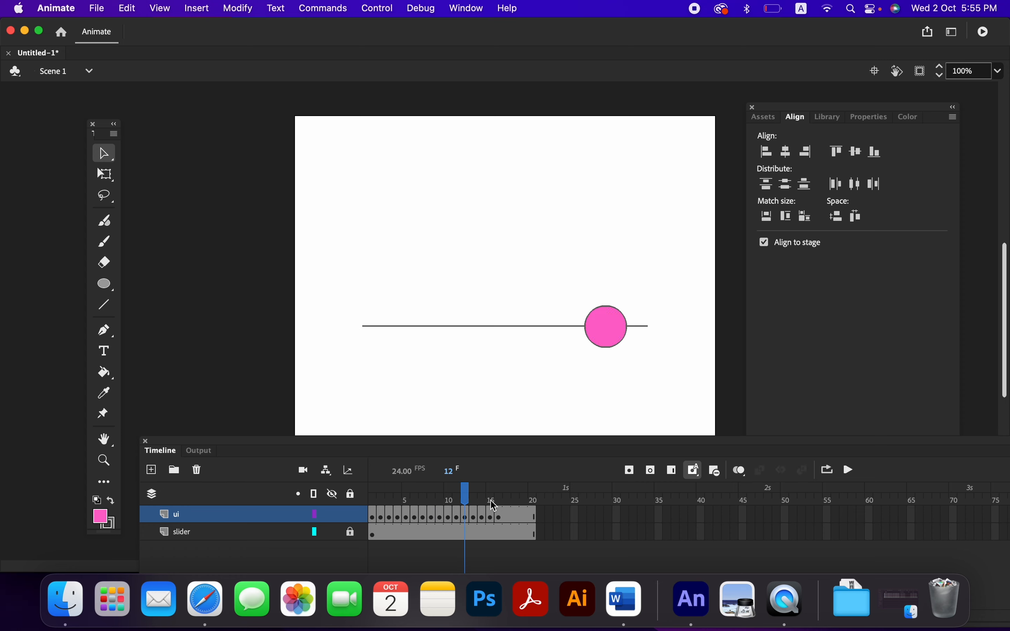
pyautogui.click(473, 517)
pyautogui.click(509, 408)
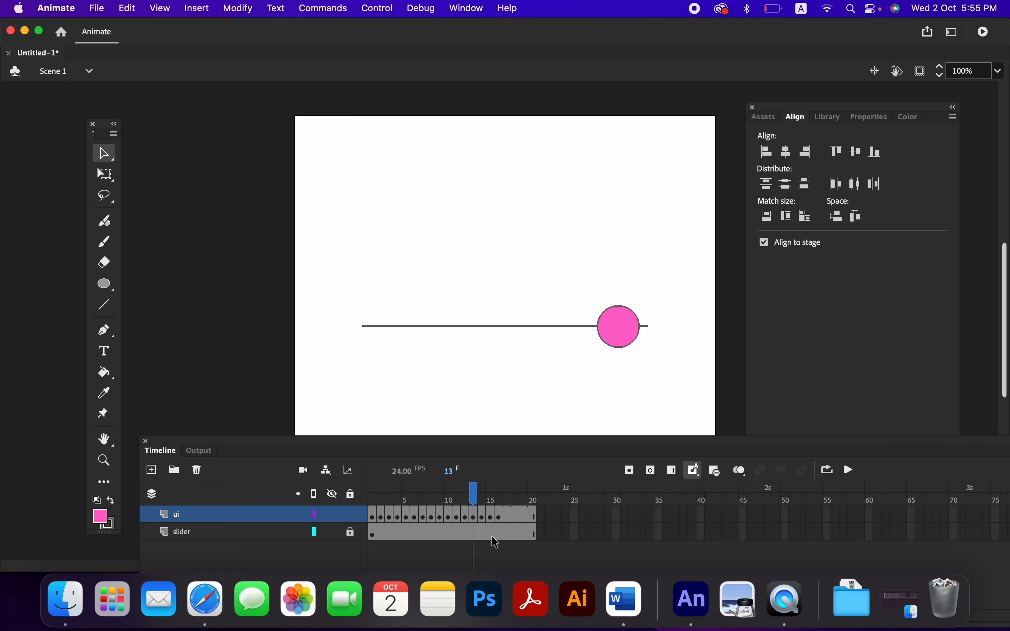
pyautogui.click(484, 520)
pyautogui.click(502, 418)
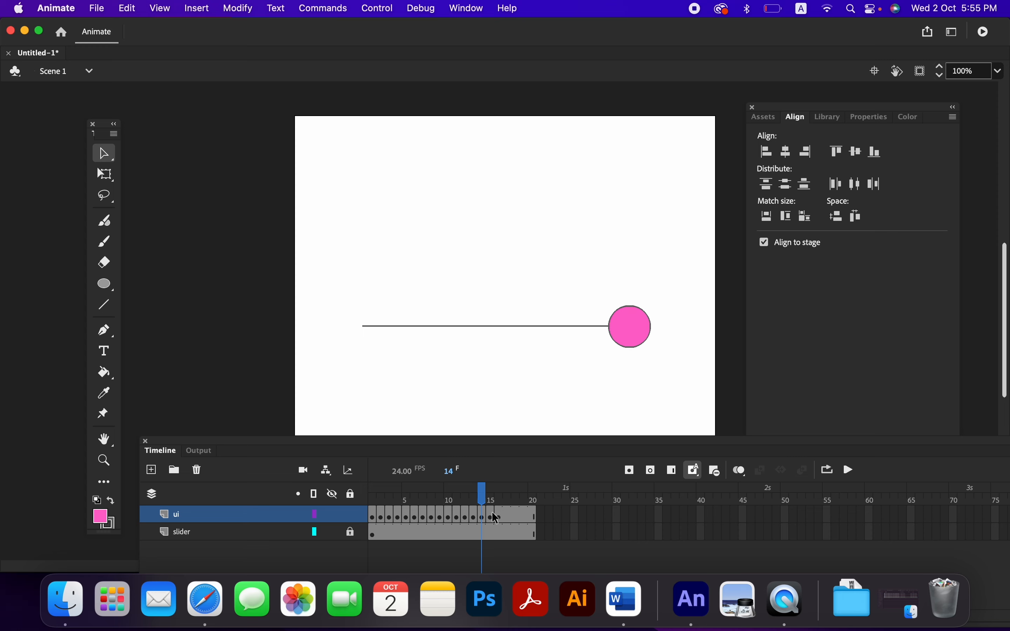
pyautogui.click(492, 512)
pyautogui.click(505, 414)
pyautogui.click(501, 517)
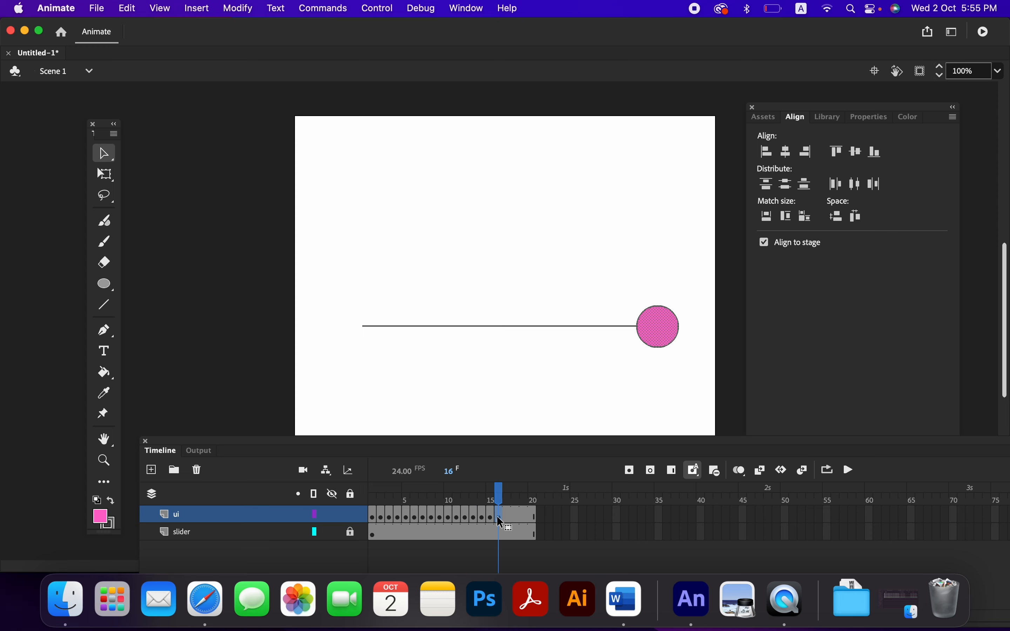
pyautogui.click(537, 389)
pyautogui.click(851, 472)
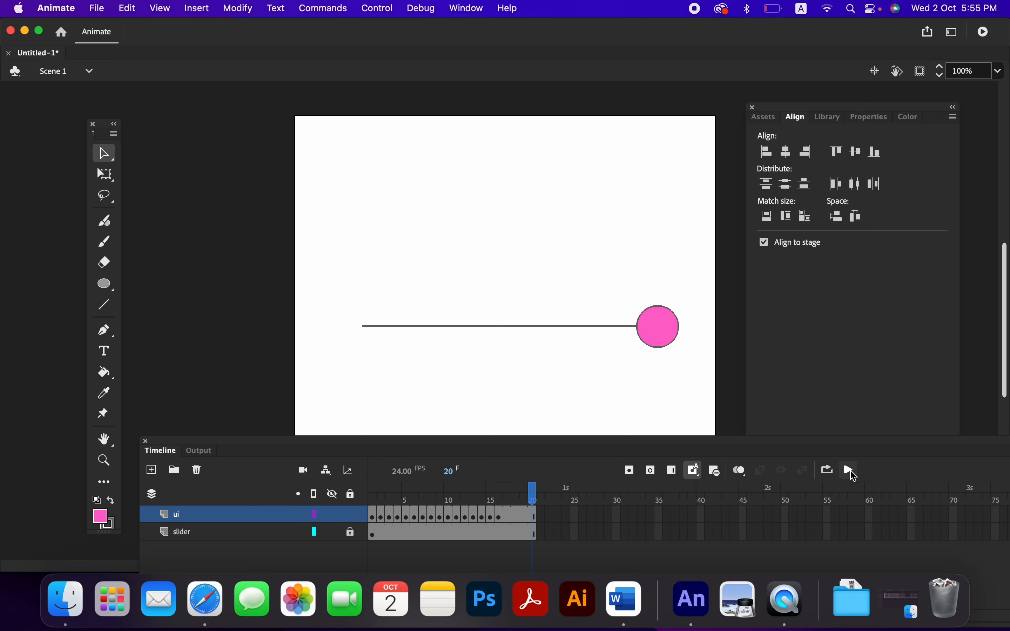
pyautogui.click(851, 472)
# - Insert one extra frame after each of the first five ui layer keyframes, at frames 1, 3, 5, 7 and 9
pyautogui.click(374, 516)
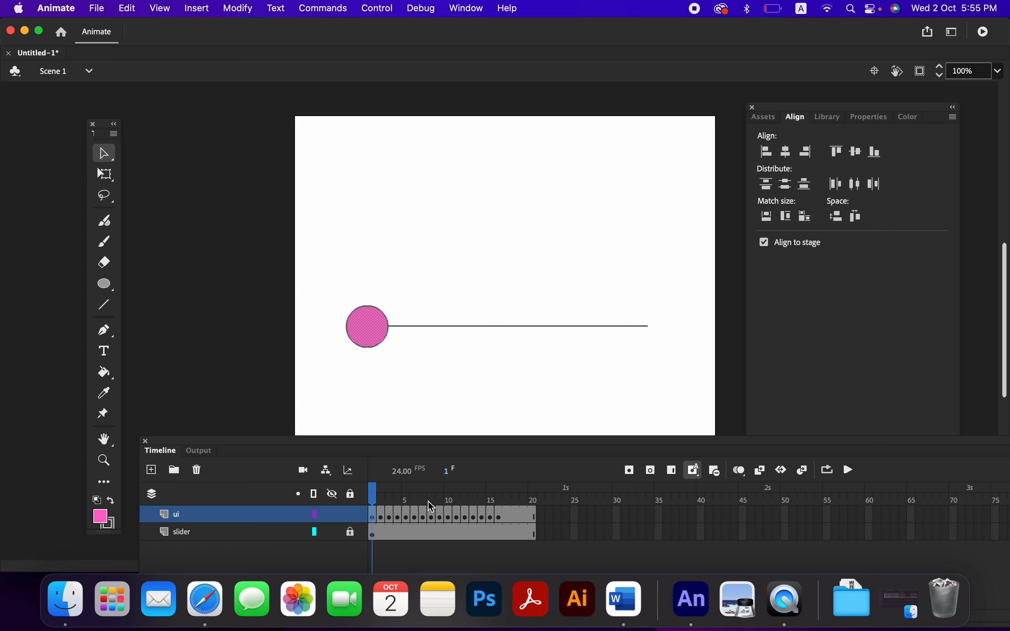
pyautogui.moveTo(374, 517); pyautogui.dragTo(379, 524)
pyautogui.click(677, 471)
pyautogui.click(390, 518)
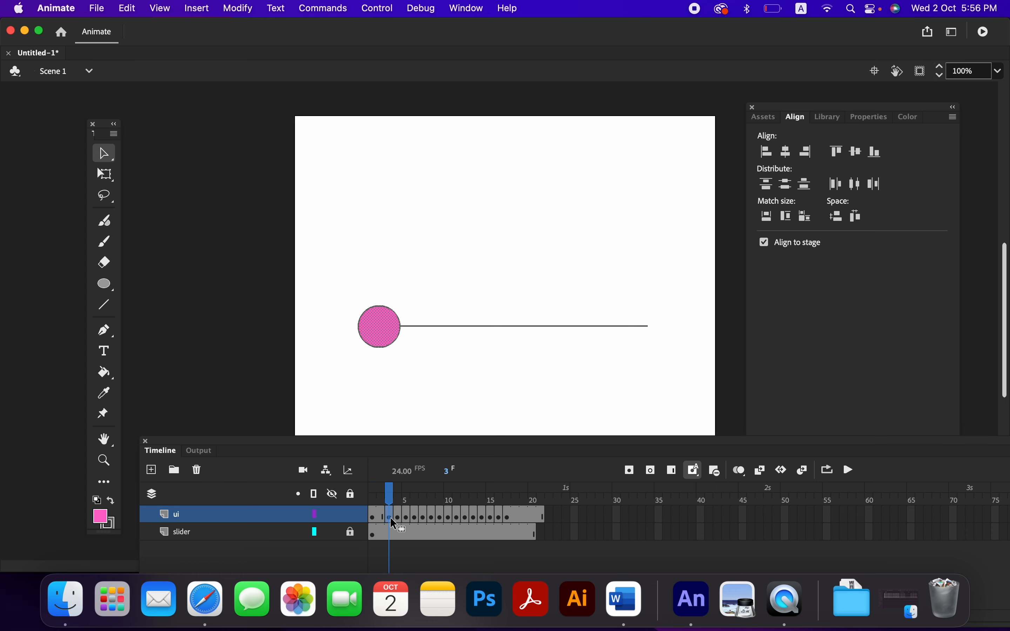
pyautogui.click(672, 471)
pyautogui.click(406, 517)
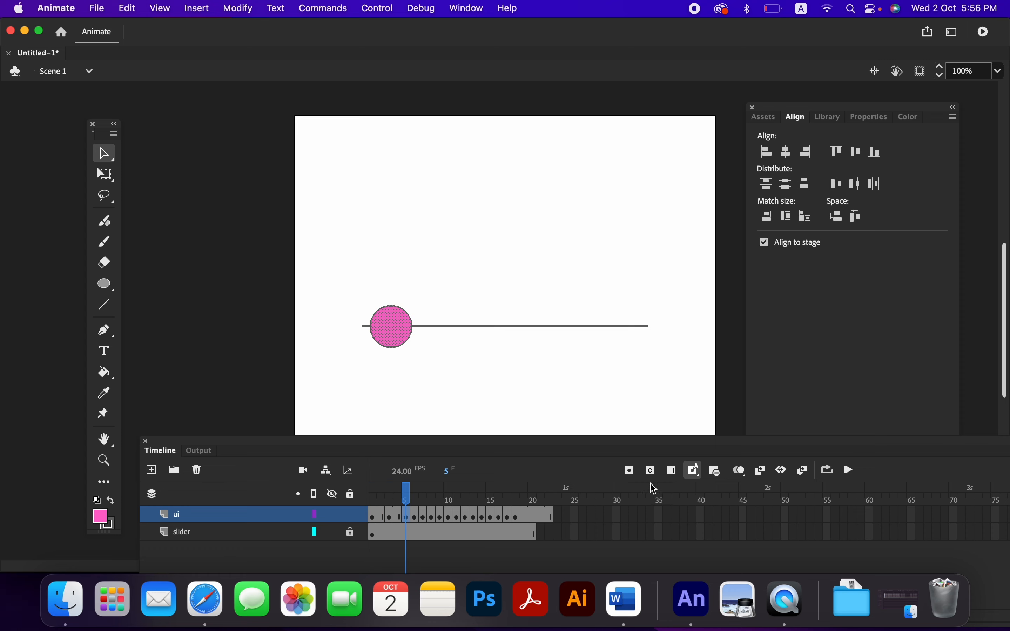
pyautogui.click(672, 470)
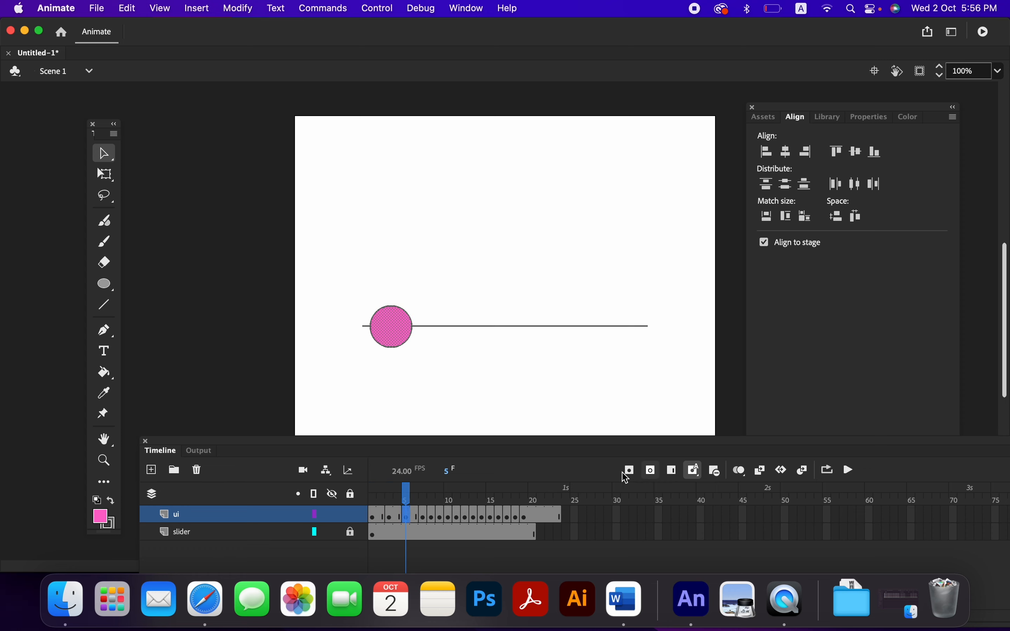
pyautogui.click(422, 517)
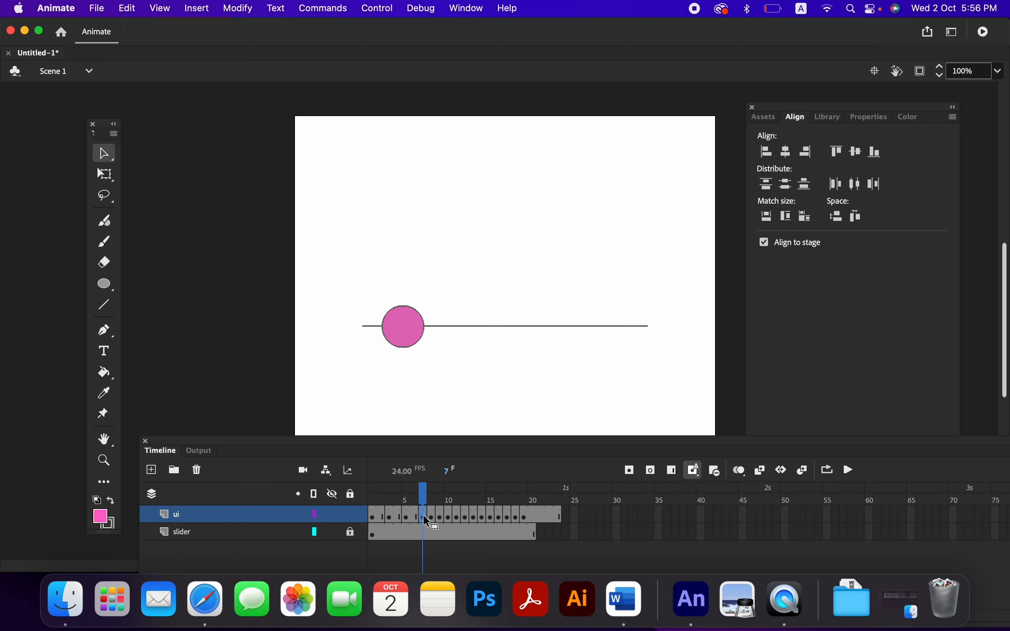
pyautogui.click(672, 471)
pyautogui.click(440, 517)
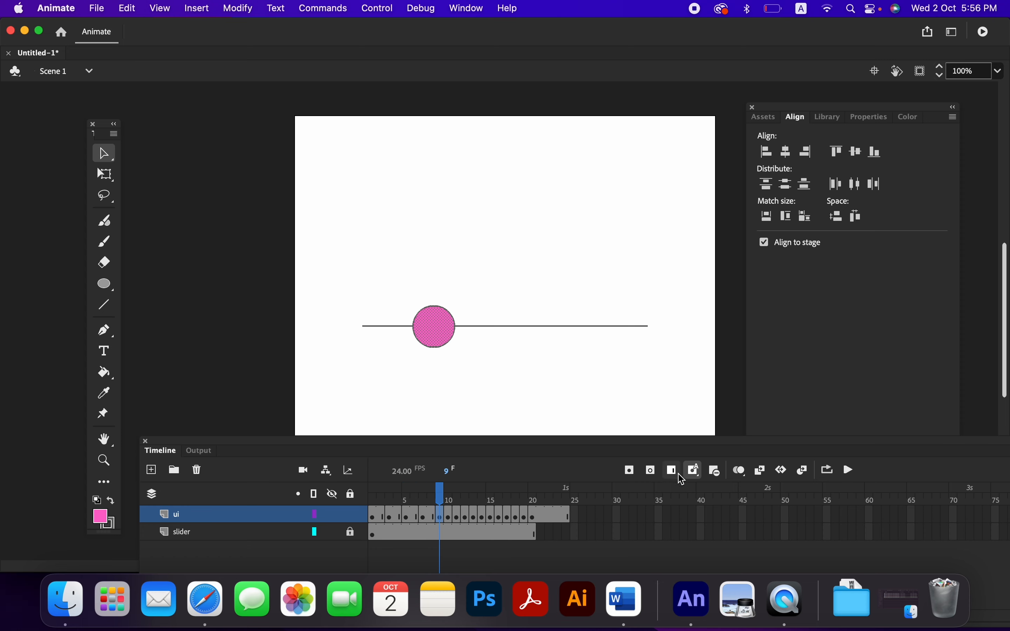
pyautogui.click(672, 470)
# - Extend the ui layer keyframes at frames 11, 13, 15, 17 and 19 by one held frame each
pyautogui.click(457, 517)
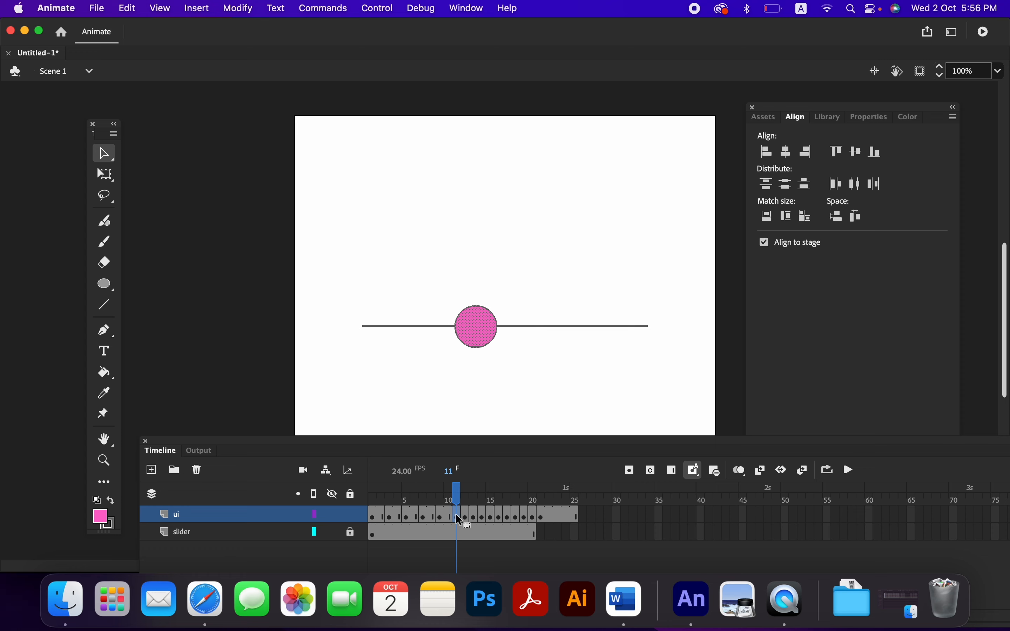
pyautogui.click(672, 470)
pyautogui.click(476, 516)
pyautogui.click(672, 471)
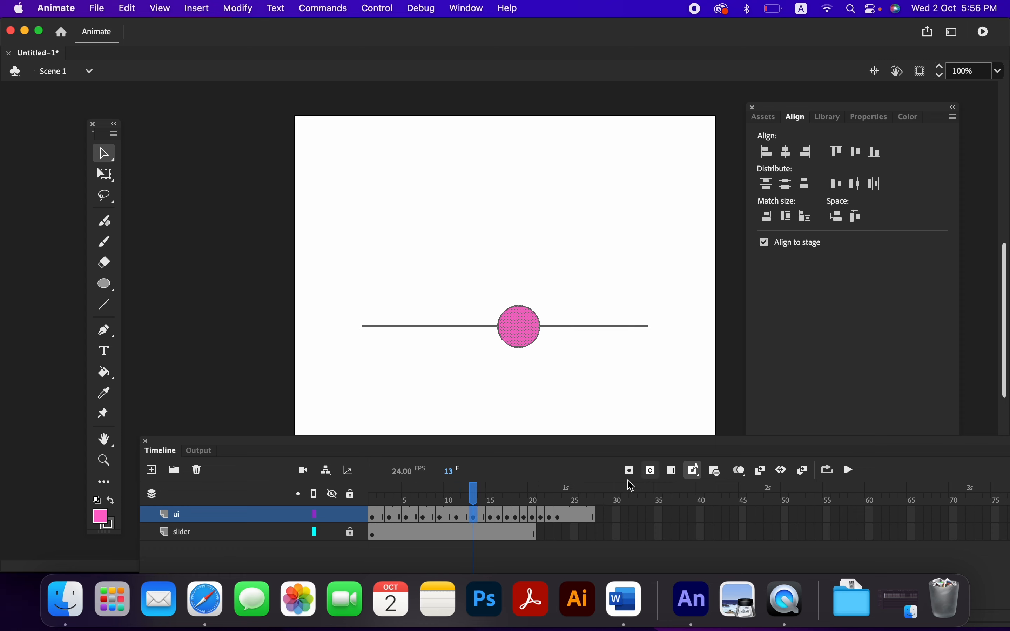
pyautogui.click(492, 516)
pyautogui.click(674, 472)
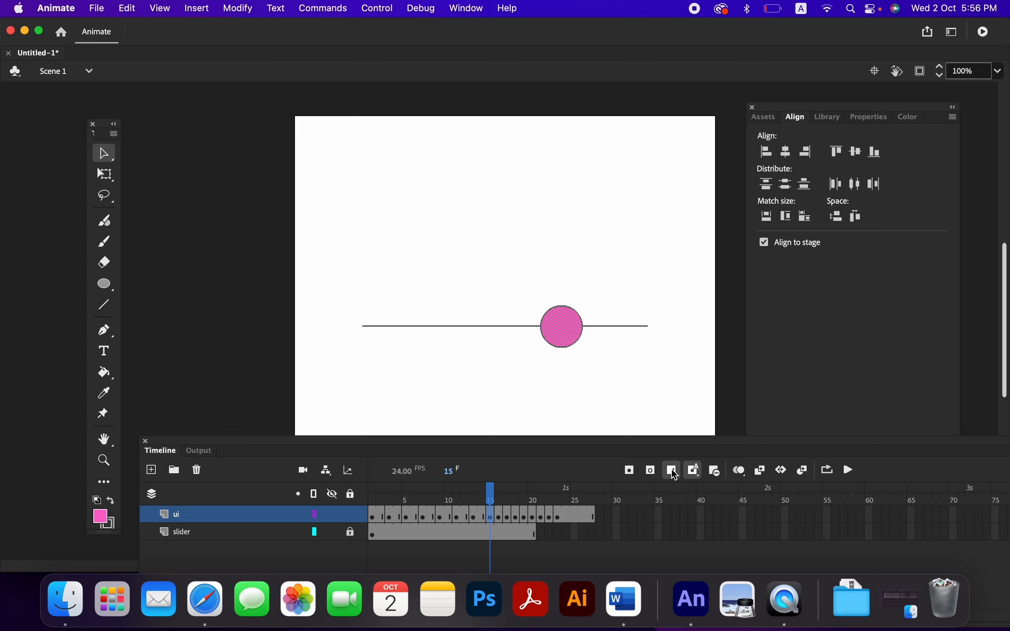
pyautogui.click(505, 517)
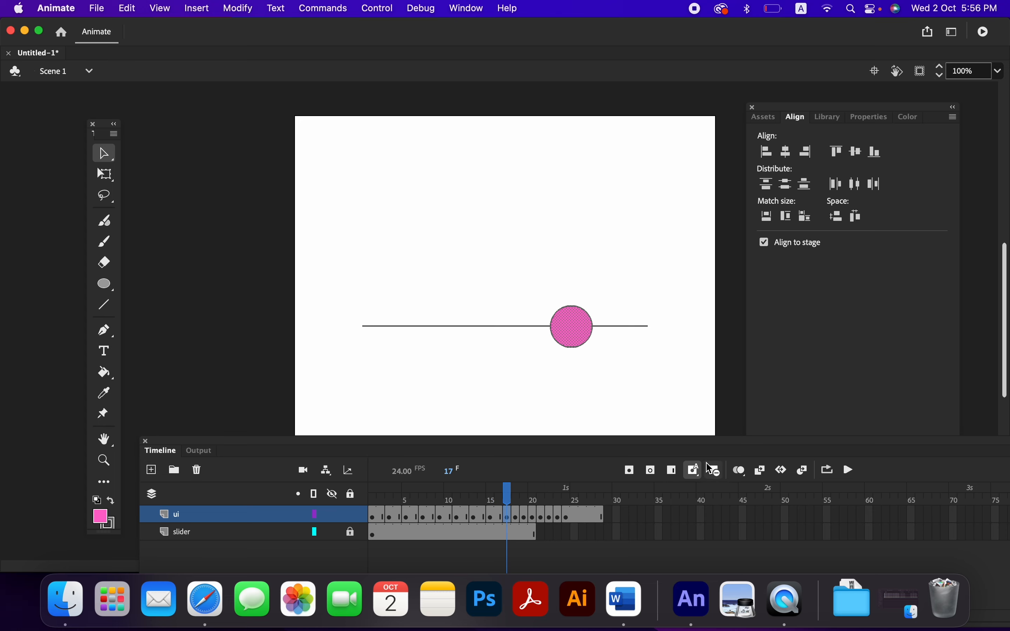
pyautogui.click(673, 474)
pyautogui.click(526, 517)
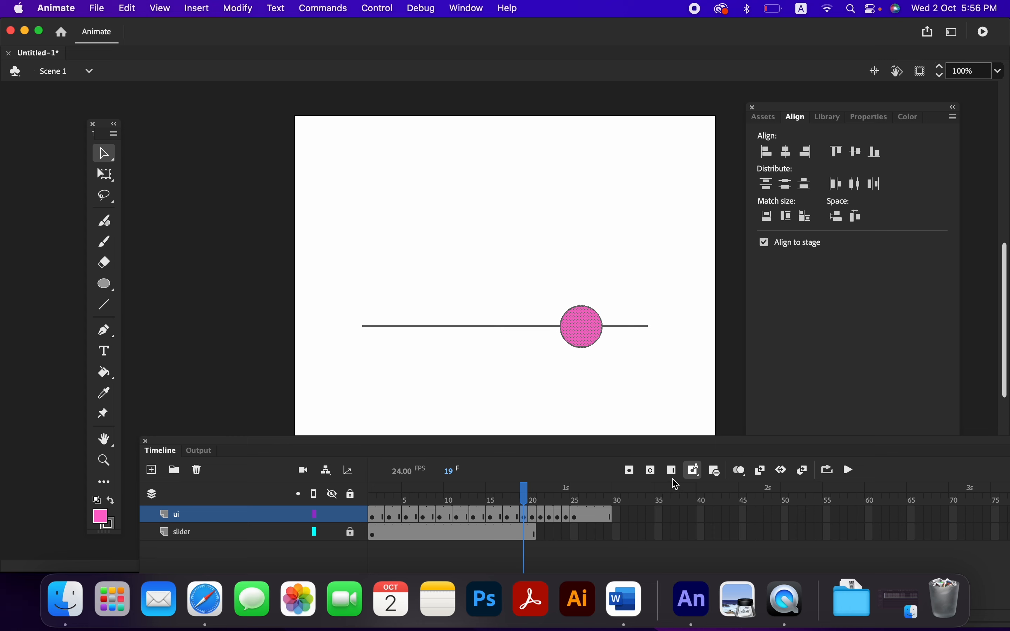
pyautogui.click(674, 474)
# - Add one held frame to each remaining ui layer keyframe, at frames 21, 23, 25, 27, 29 and 31
pyautogui.click(543, 517)
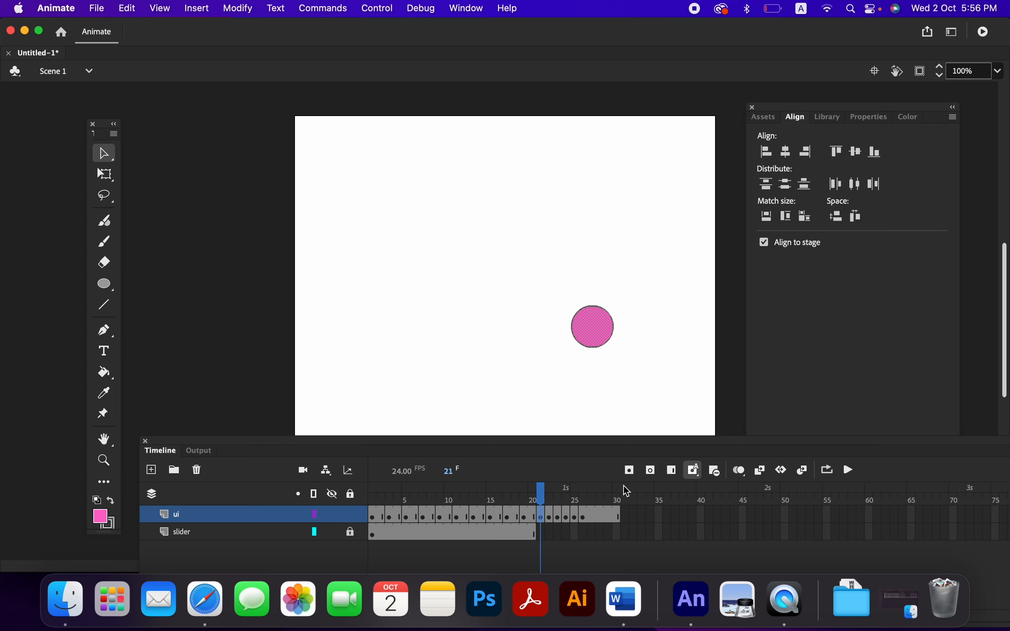
pyautogui.click(673, 474)
pyautogui.click(560, 518)
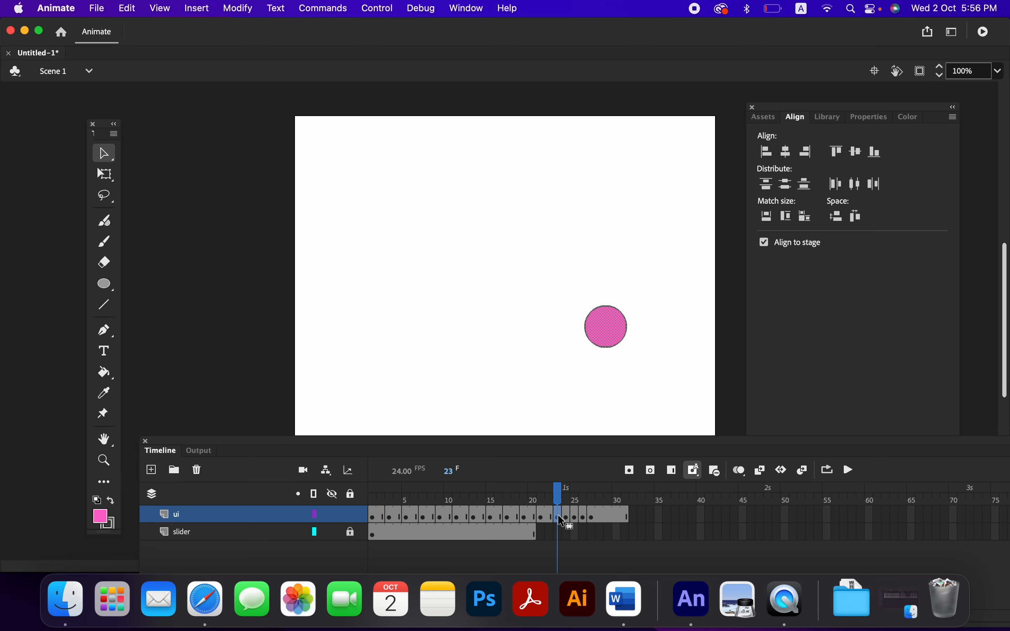
pyautogui.click(673, 474)
pyautogui.click(576, 518)
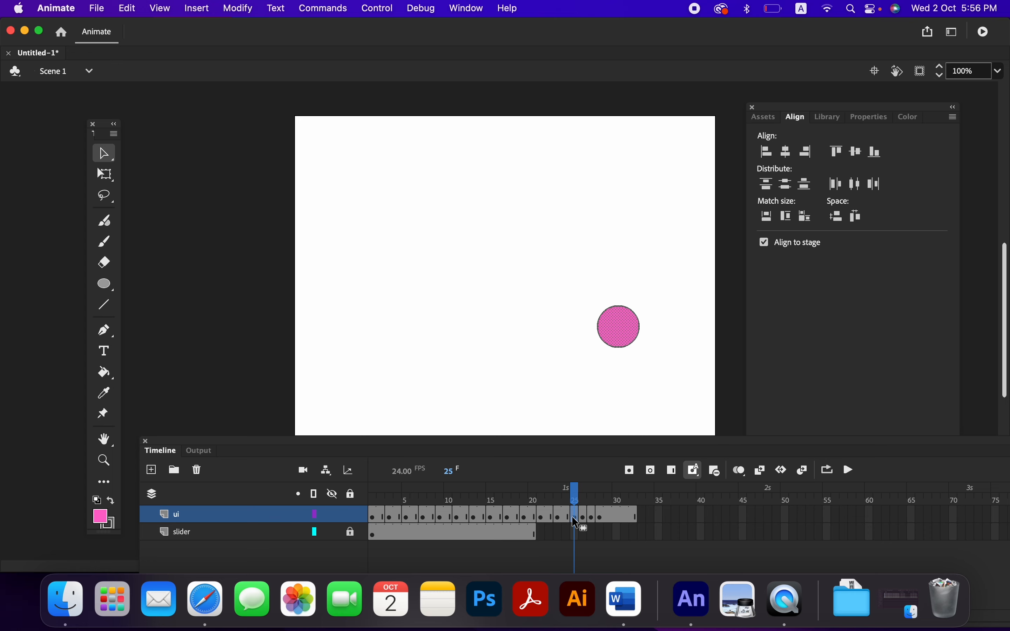
pyautogui.click(673, 474)
pyautogui.click(593, 517)
pyautogui.click(673, 471)
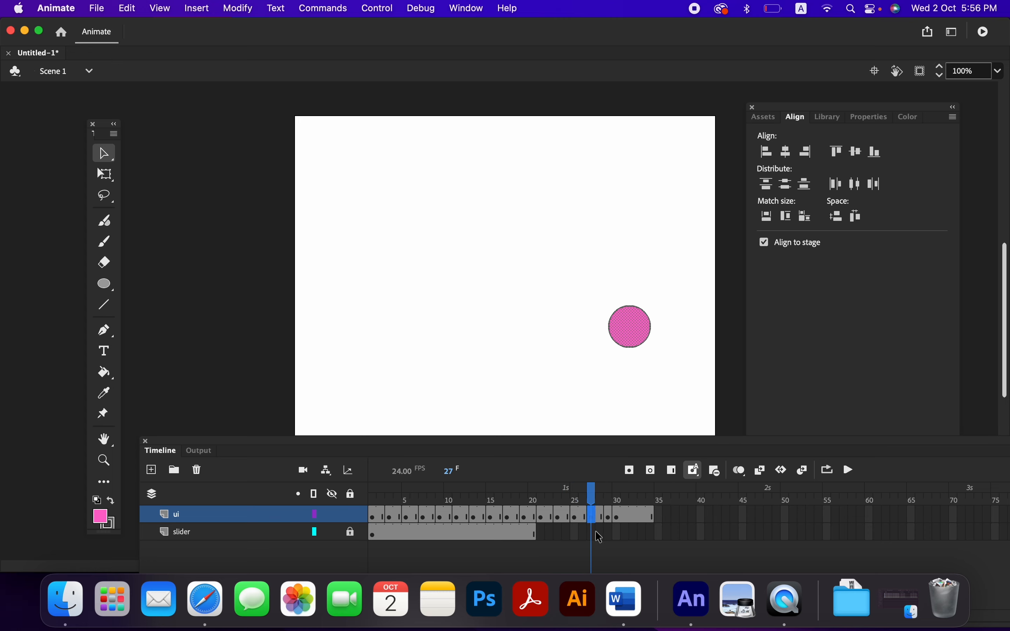
pyautogui.click(609, 517)
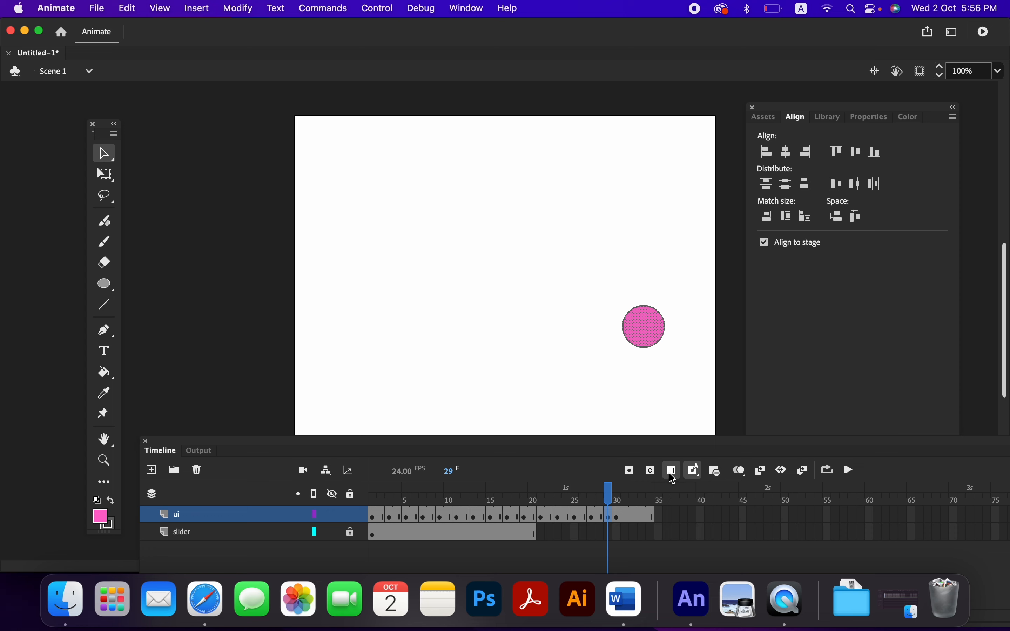
pyautogui.click(672, 471)
pyautogui.click(628, 520)
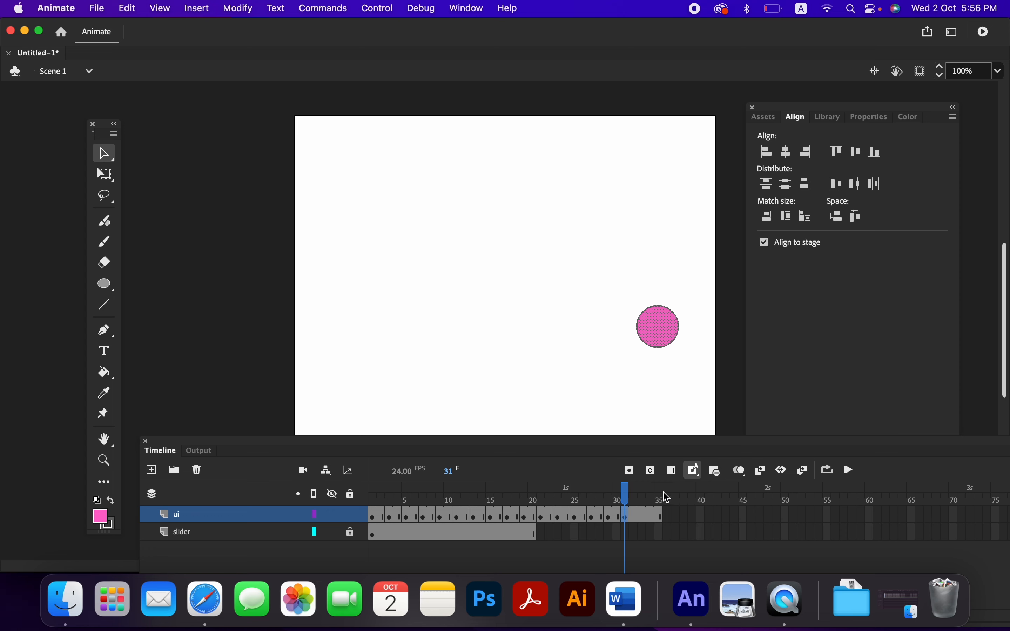
pyautogui.click(672, 472)
# - Scrub back to frame 21 to check the line, and extend the slider layer to frame 36
pyautogui.moveTo(628, 494); pyautogui.dragTo(547, 479)
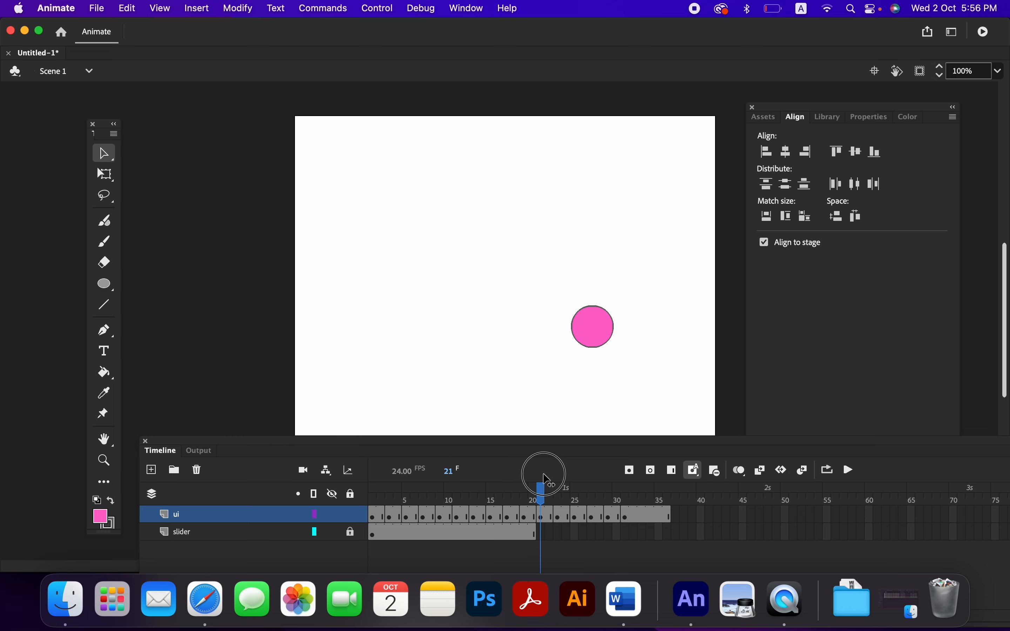
pyautogui.moveTo(547, 479)
pyautogui.mouseDown()
pyautogui.moveTo(349, 469)
pyautogui.moveTo(329, 478)
pyautogui.moveTo(542, 488)
pyautogui.mouseUp()
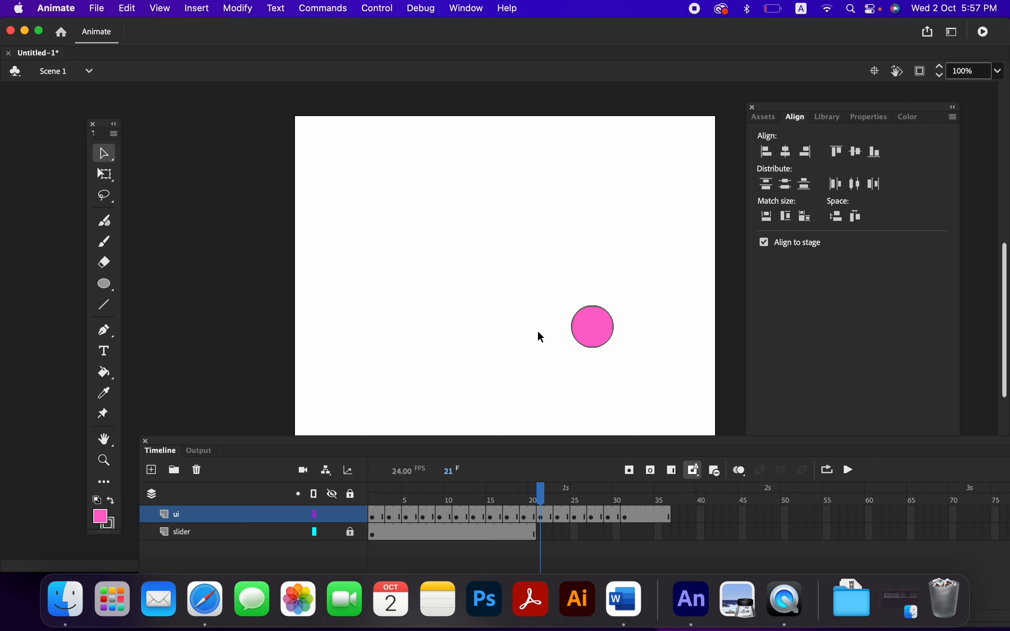
pyautogui.click(668, 532)
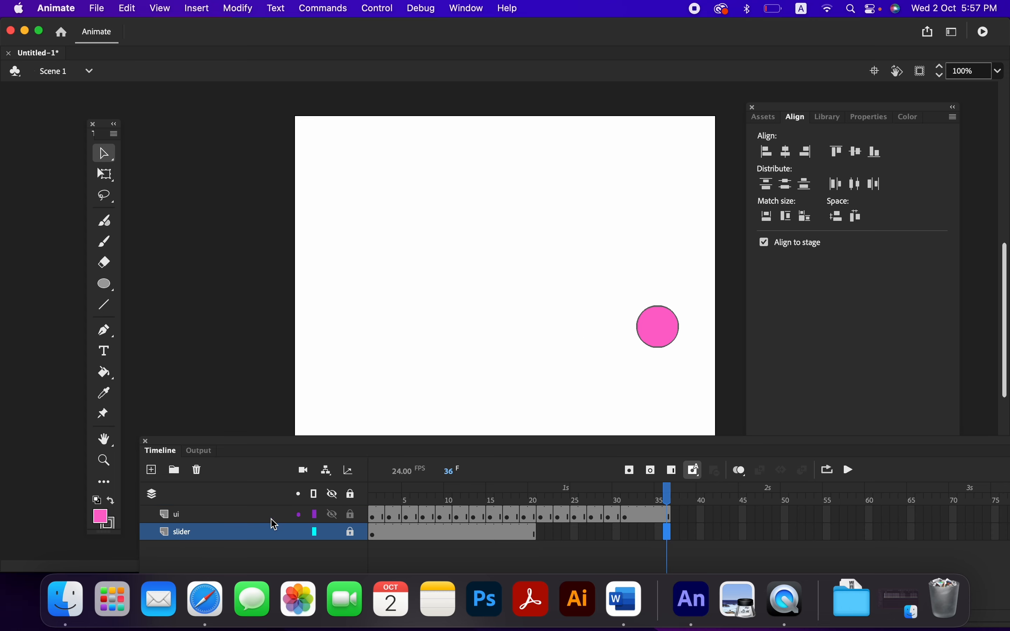
pyautogui.click(673, 471)
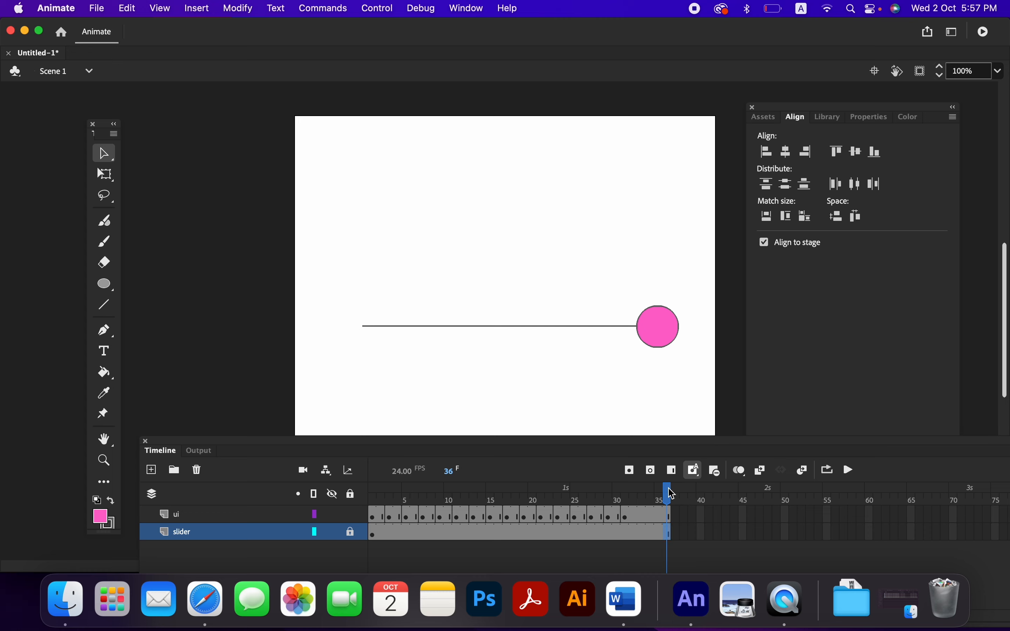
# - Scrub back to frame 1 and replay the slowed-down circle animation several times on the stage
pyautogui.click(407, 491)
pyautogui.moveTo(407, 491); pyautogui.dragTo(266, 487)
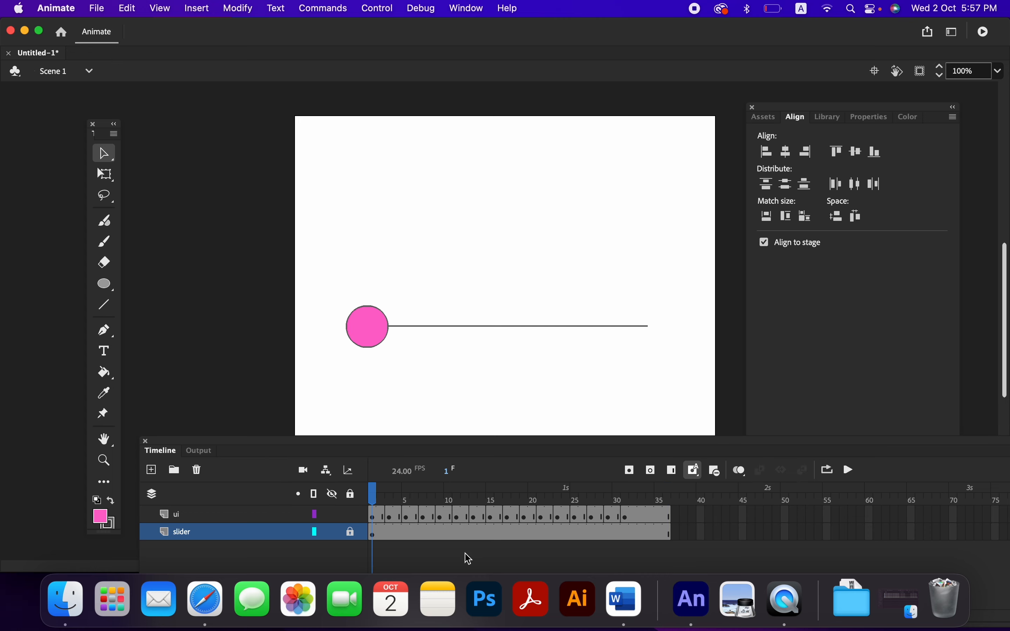
pyautogui.click(665, 506)
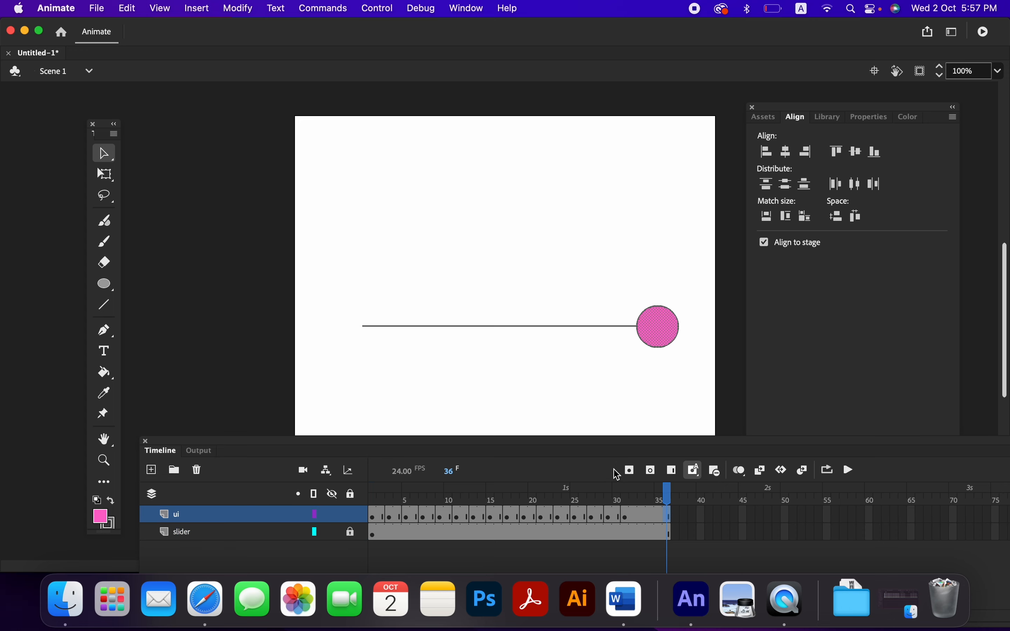
pyautogui.click(850, 471)
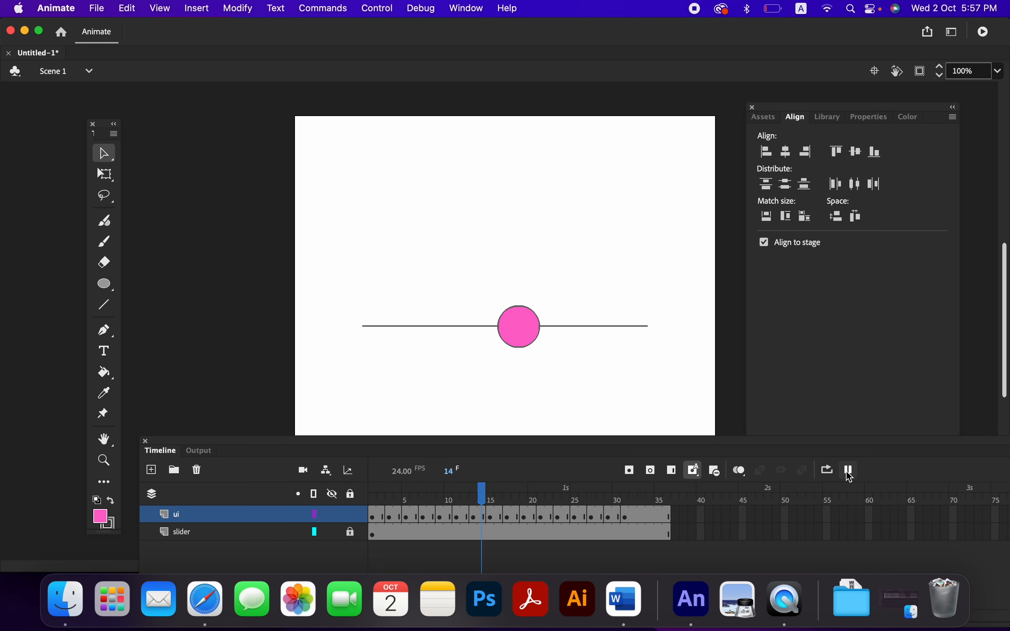
pyautogui.click(850, 471)
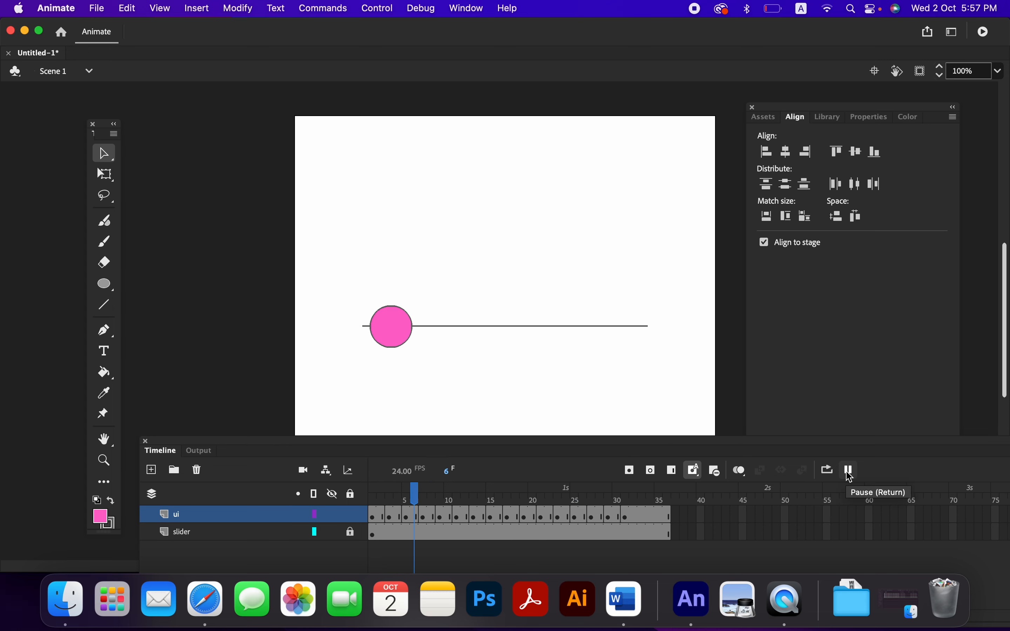
pyautogui.click(850, 471)
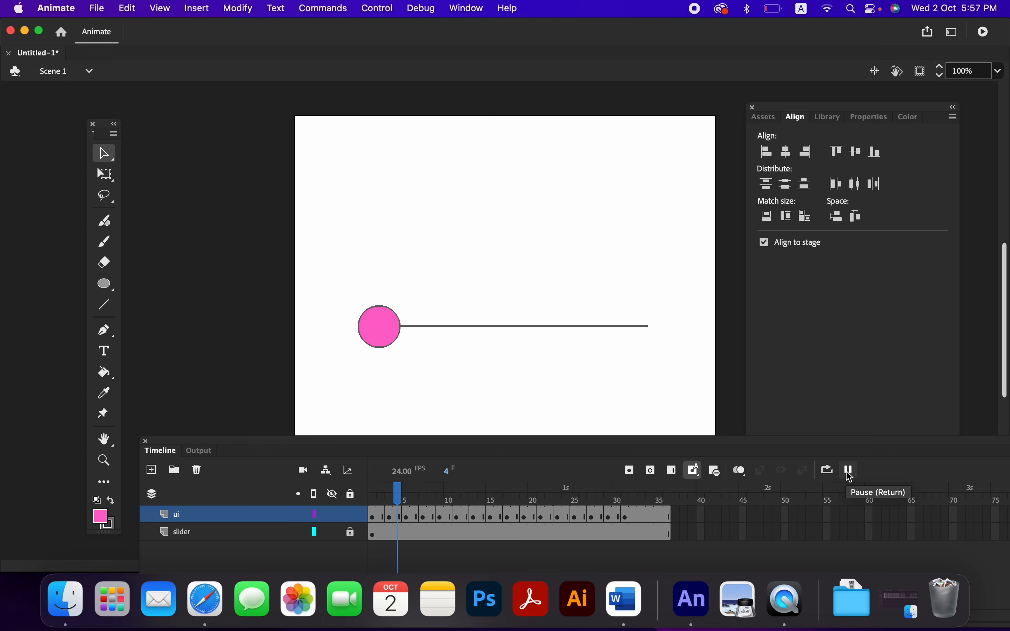
pyautogui.click(851, 472)
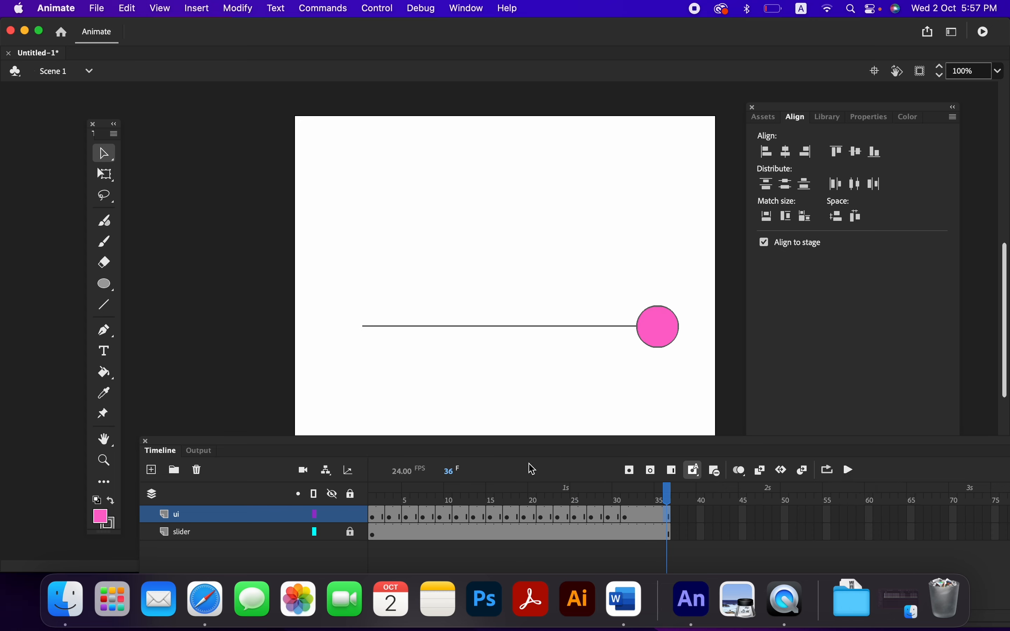
pyautogui.click(373, 516)
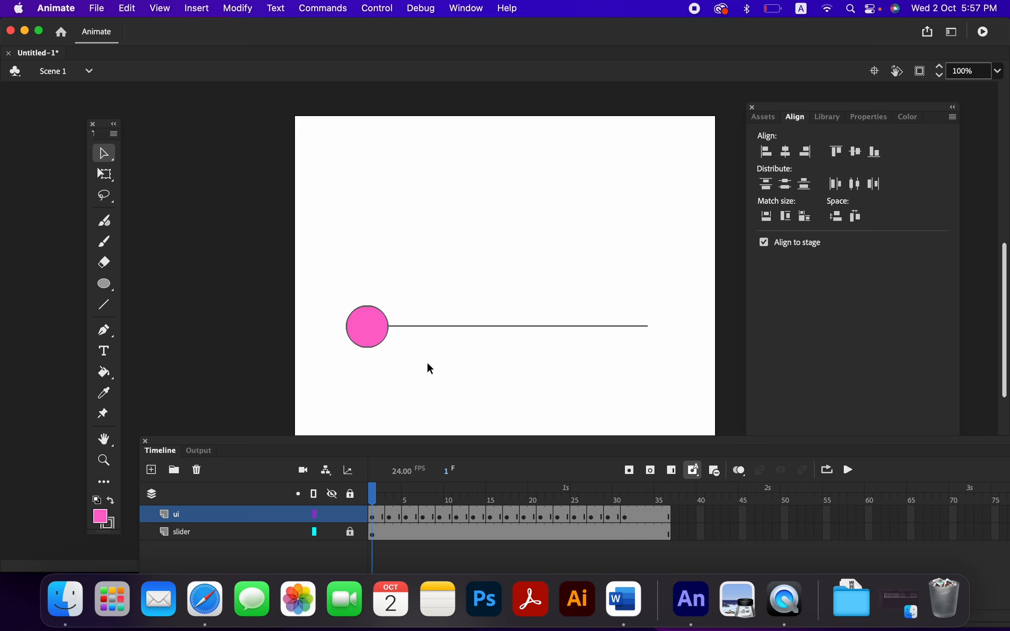
pyautogui.click(850, 471)
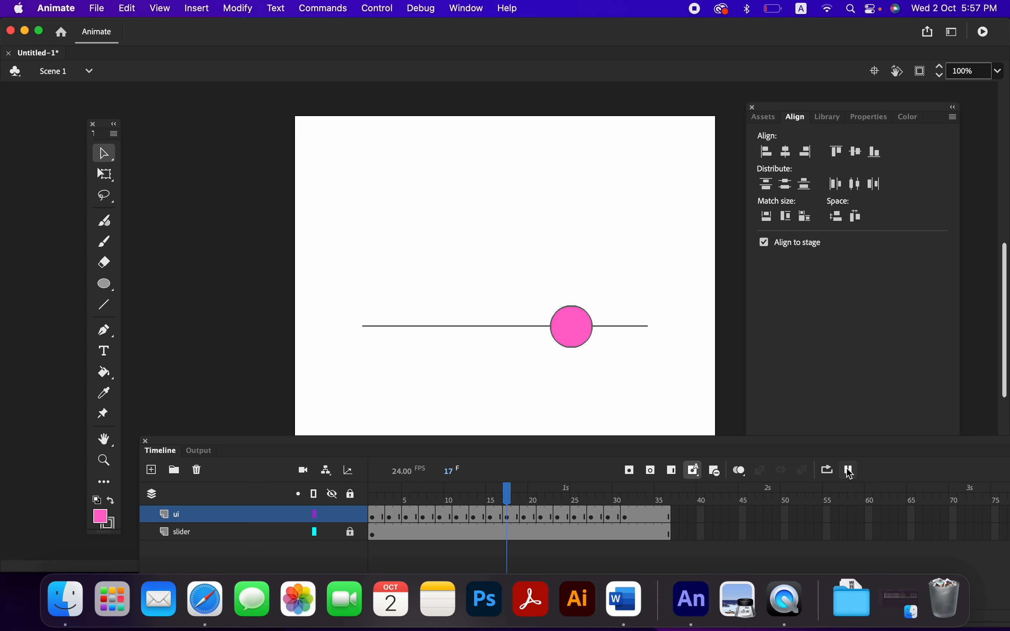
pyautogui.click(850, 471)
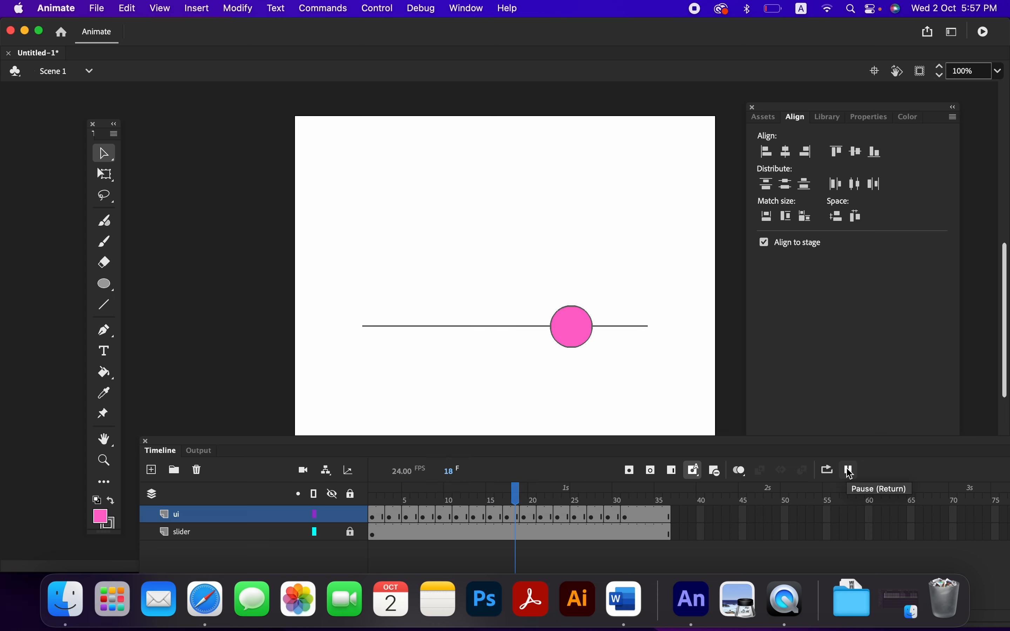